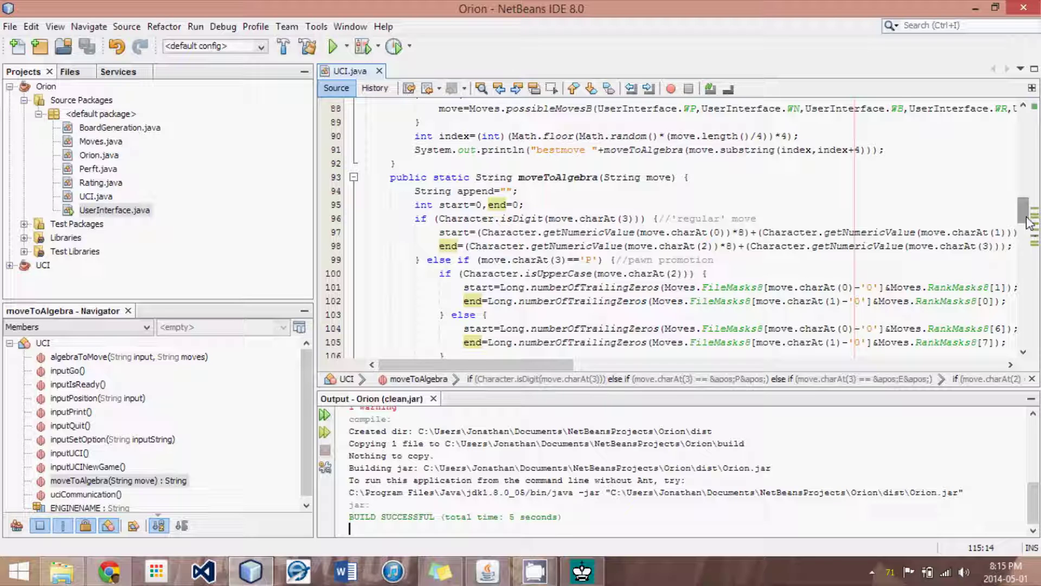
Bring up Arena's AnMon 5.75 versus Orion game, then return to UCI.java in NetBeans
click(582, 571)
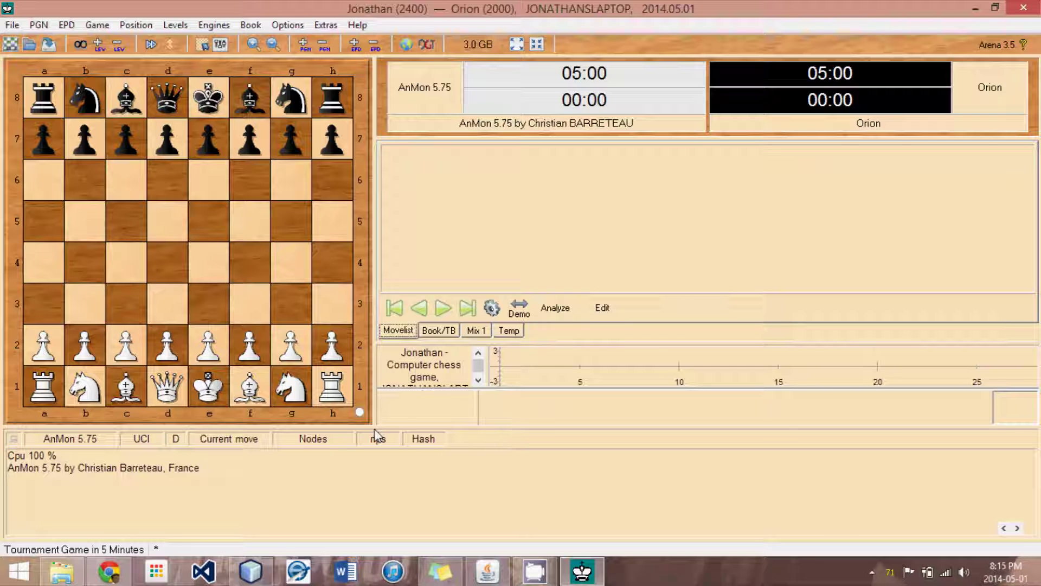
mouse_move(596, 572)
click(597, 574)
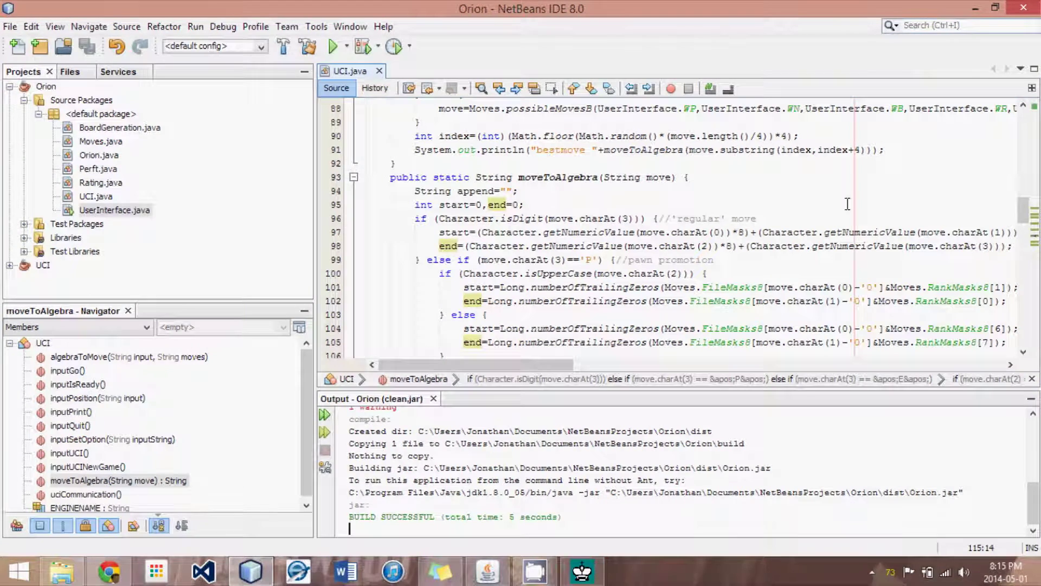
Highlight the bestmove println on line 91 of inputGo in UCI.java
drag(1026, 219, 1026, 206)
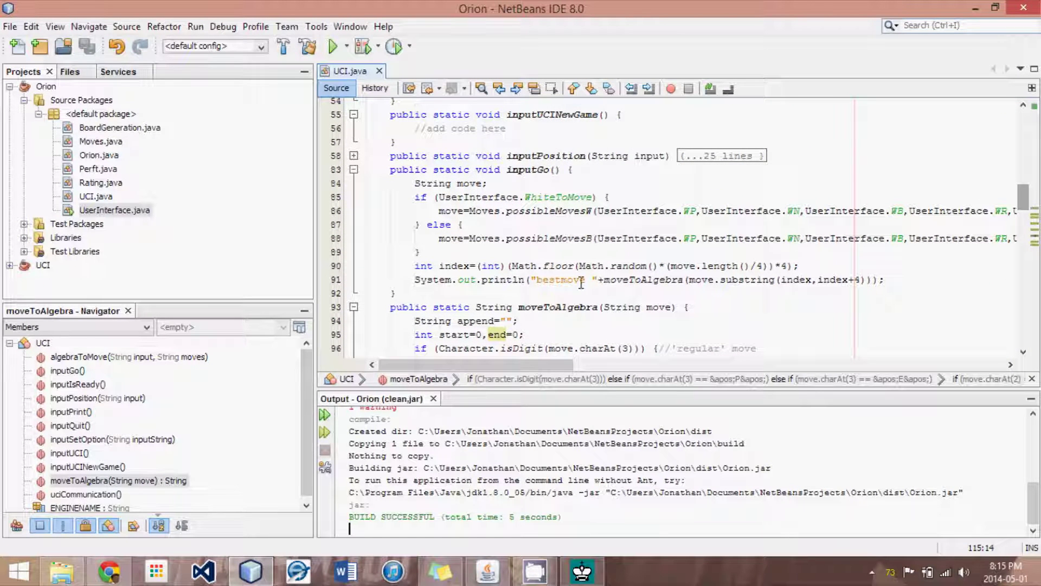
drag(414, 279, 868, 275)
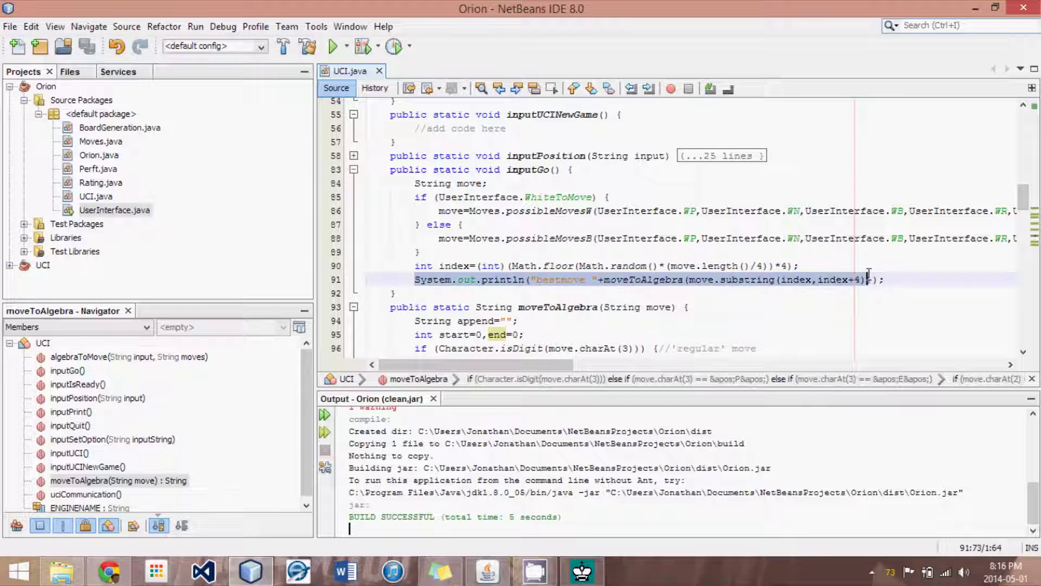
click(908, 279)
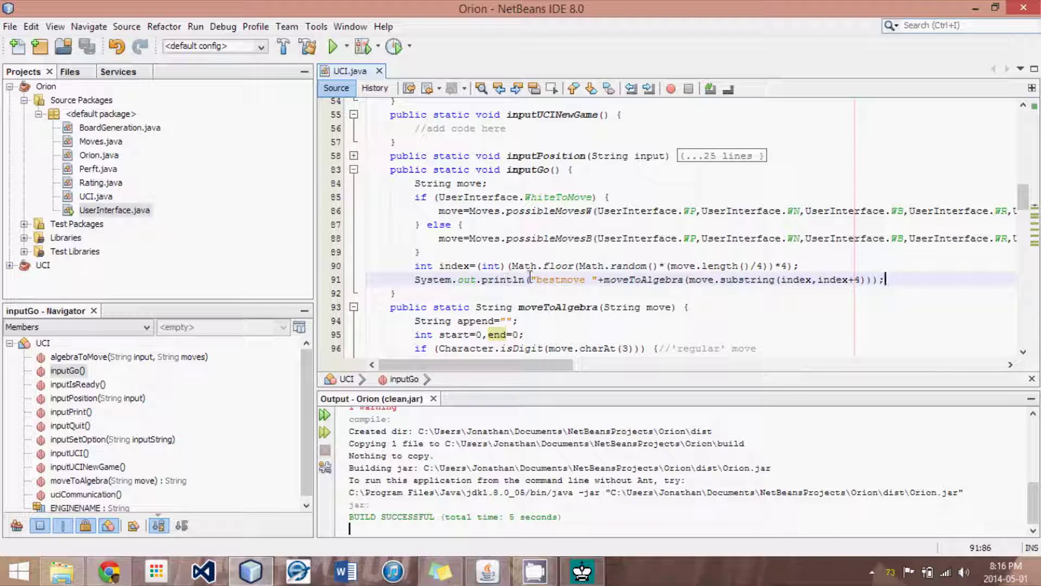
drag(531, 279, 599, 276)
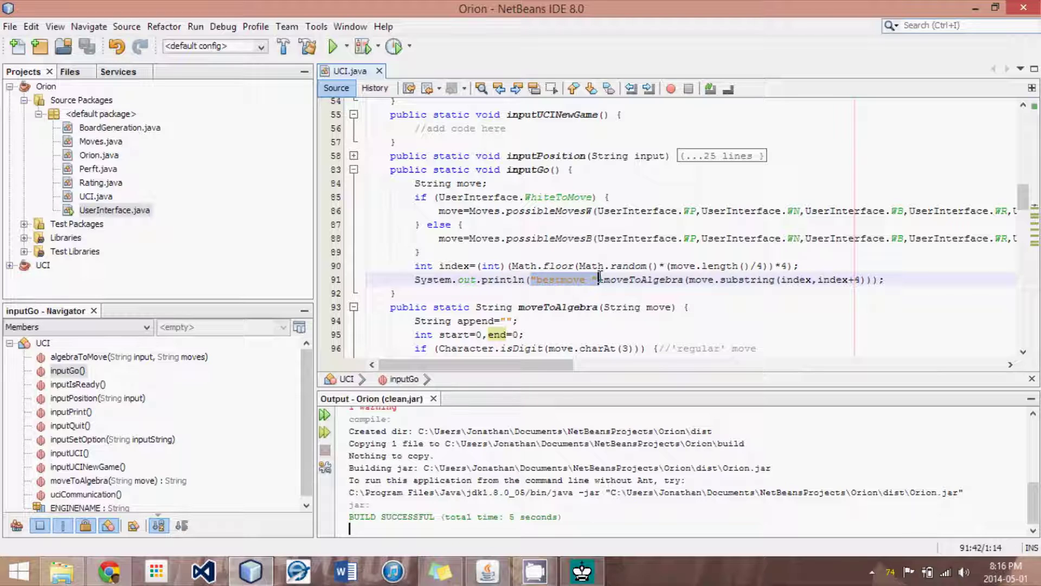
click(611, 279)
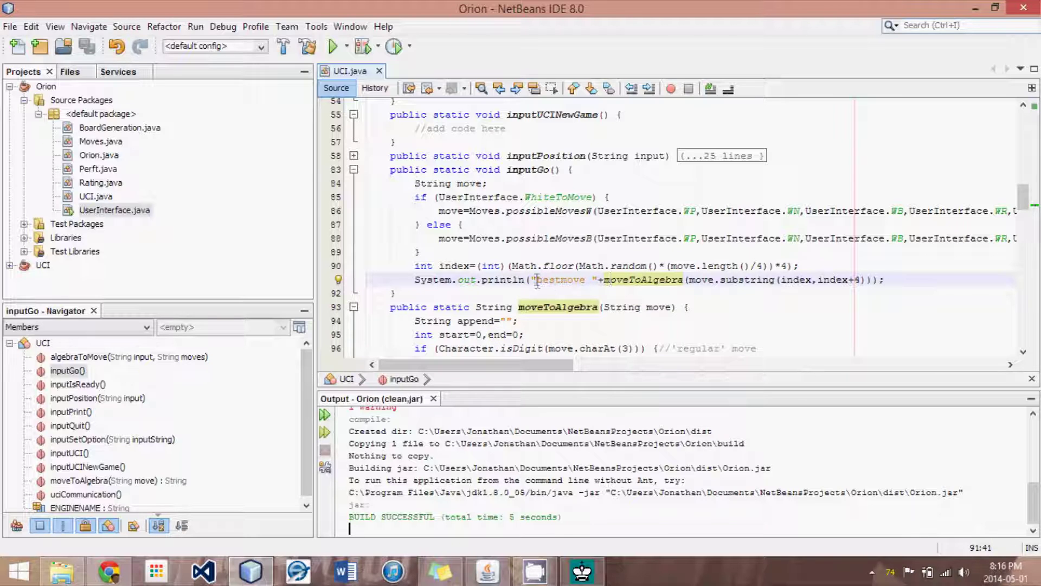
drag(537, 279, 595, 283)
Compare it with the 'bestmove g1f3' example on Chrome's UCI protocol page, then minimize Chrome
key(alt+Tab)
drag(1036, 120, 1035, 524)
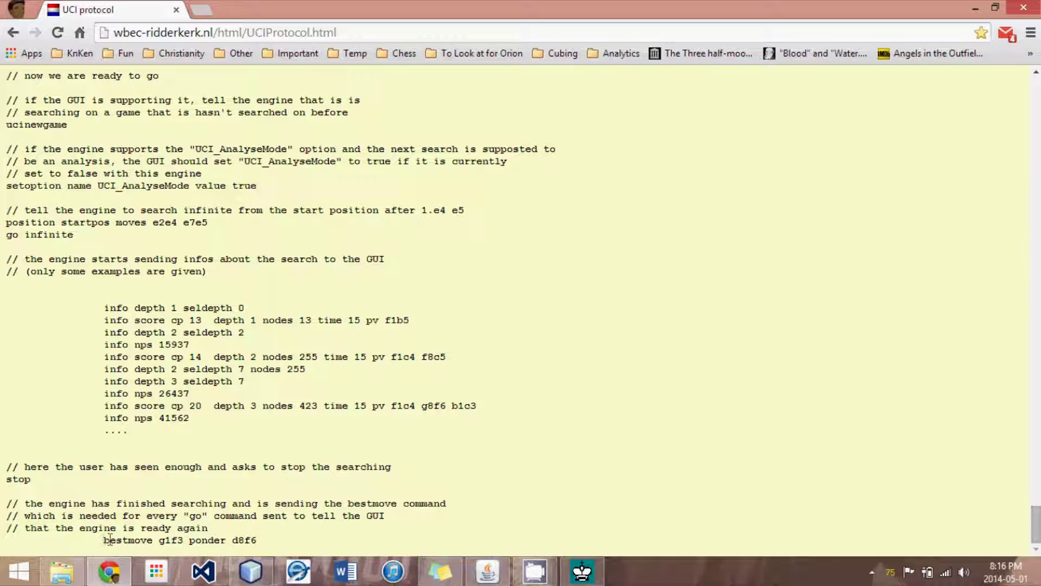
drag(106, 539, 184, 544)
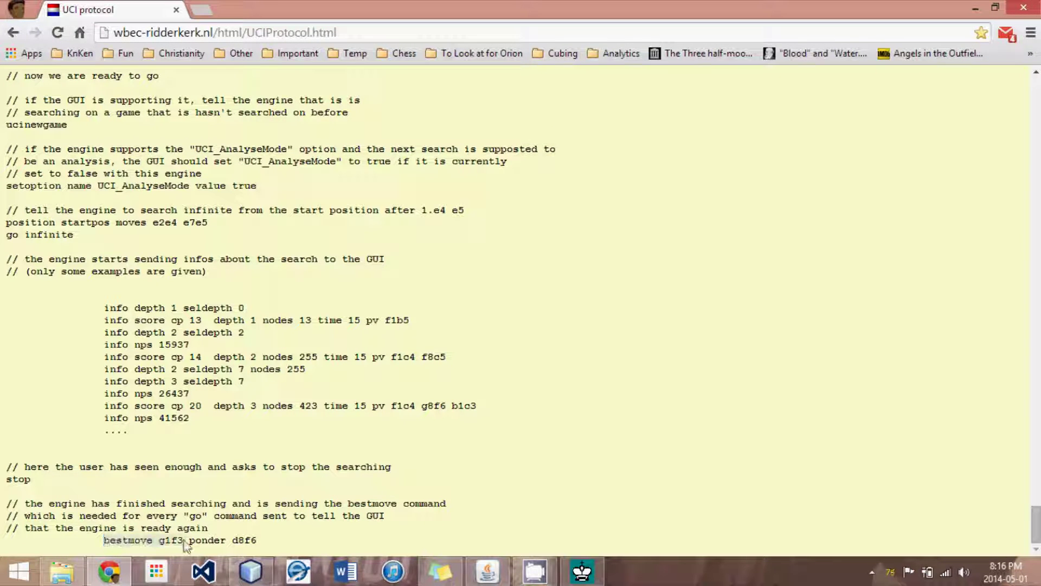
click(185, 542)
click(120, 572)
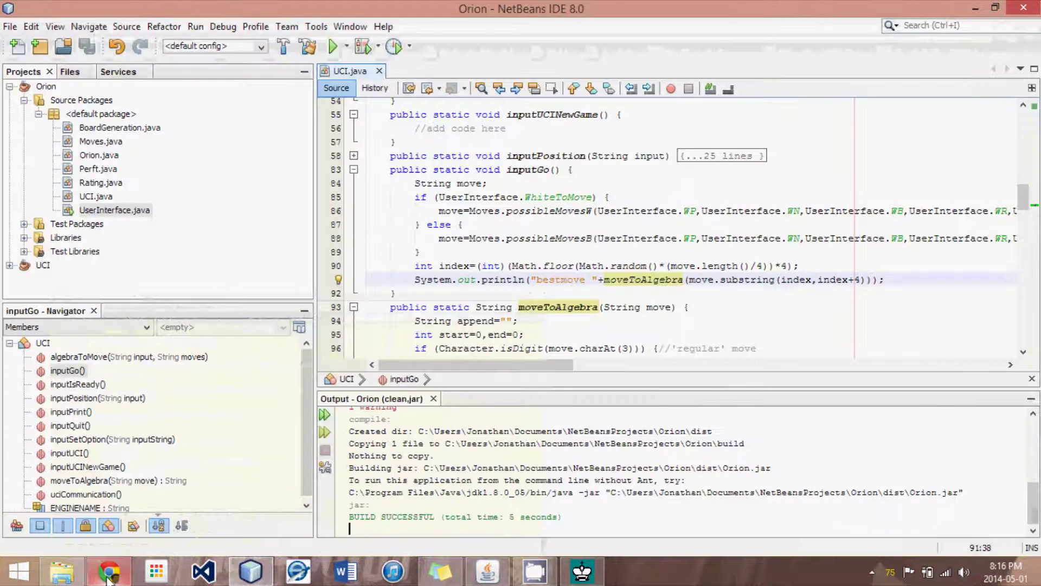
drag(538, 281, 602, 274)
click(592, 279)
click(629, 279)
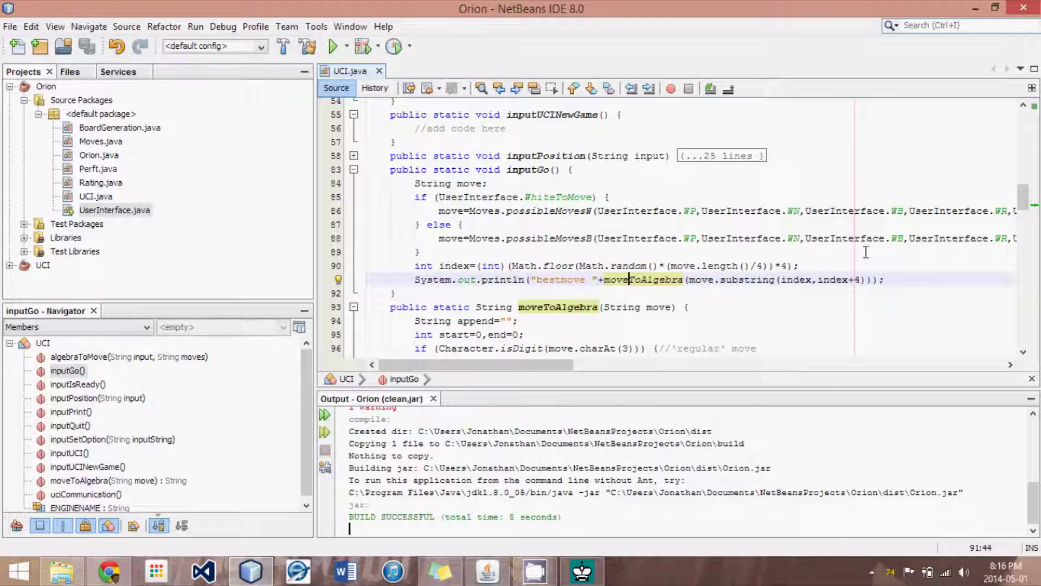
drag(1023, 206, 1023, 230)
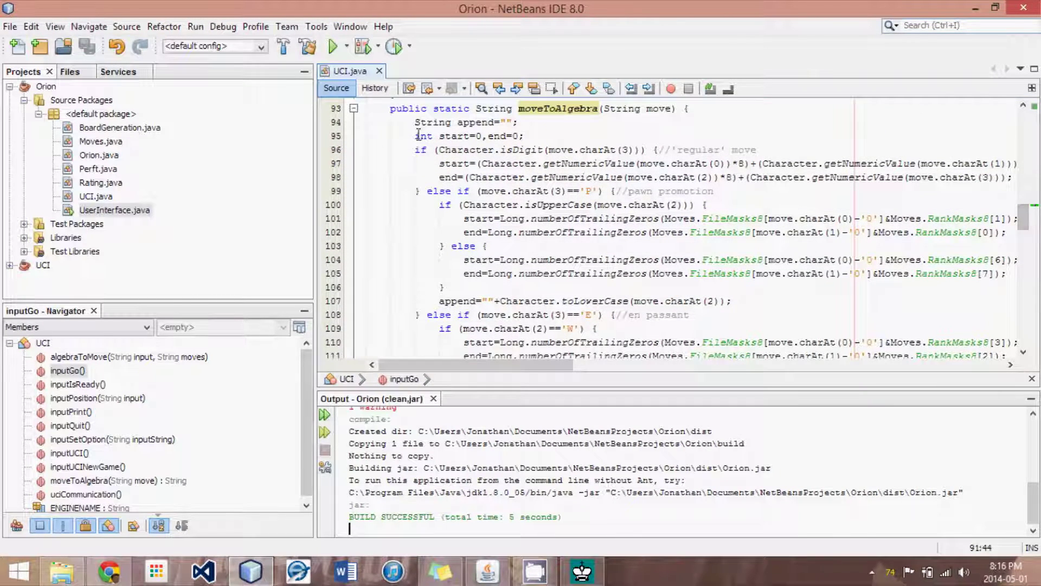
drag(418, 135, 803, 296)
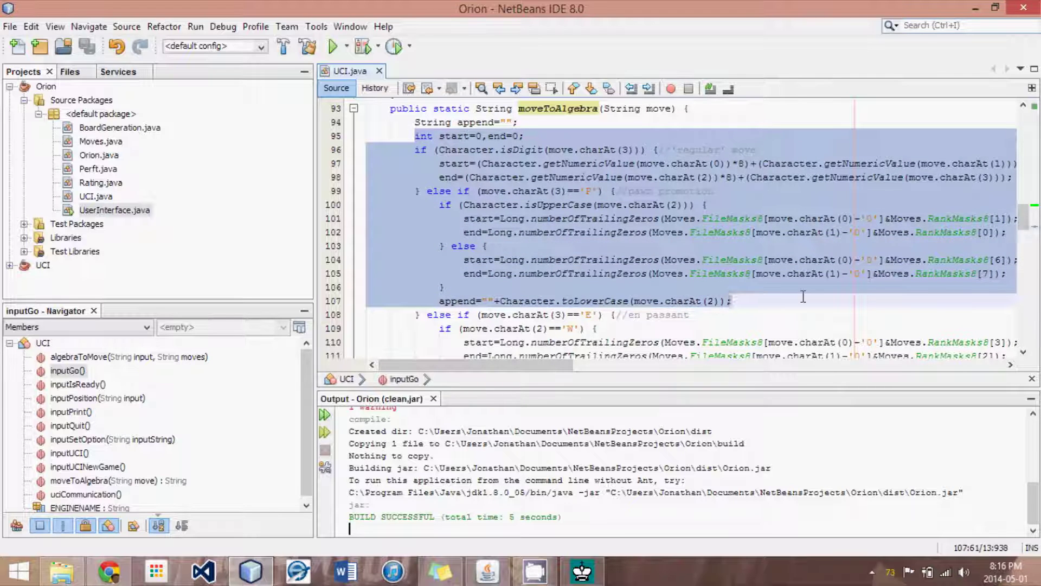
click(803, 296)
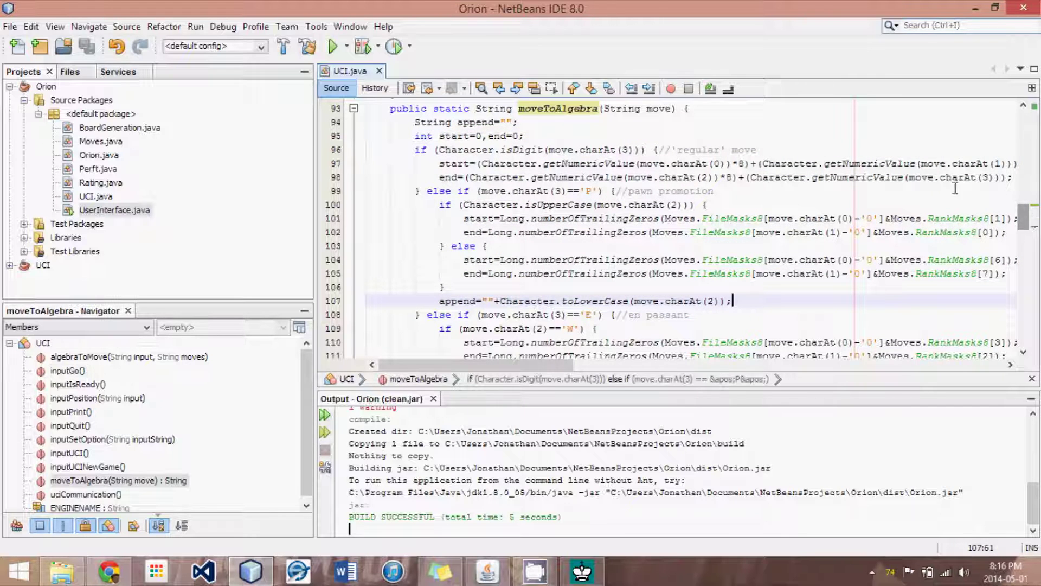
click(1021, 225)
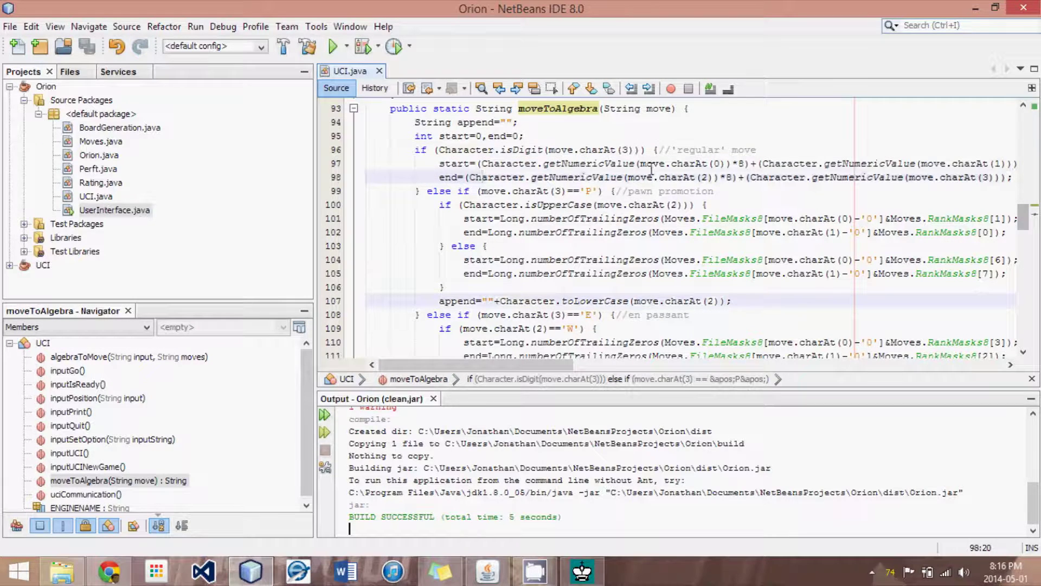
drag(1021, 225, 1022, 269)
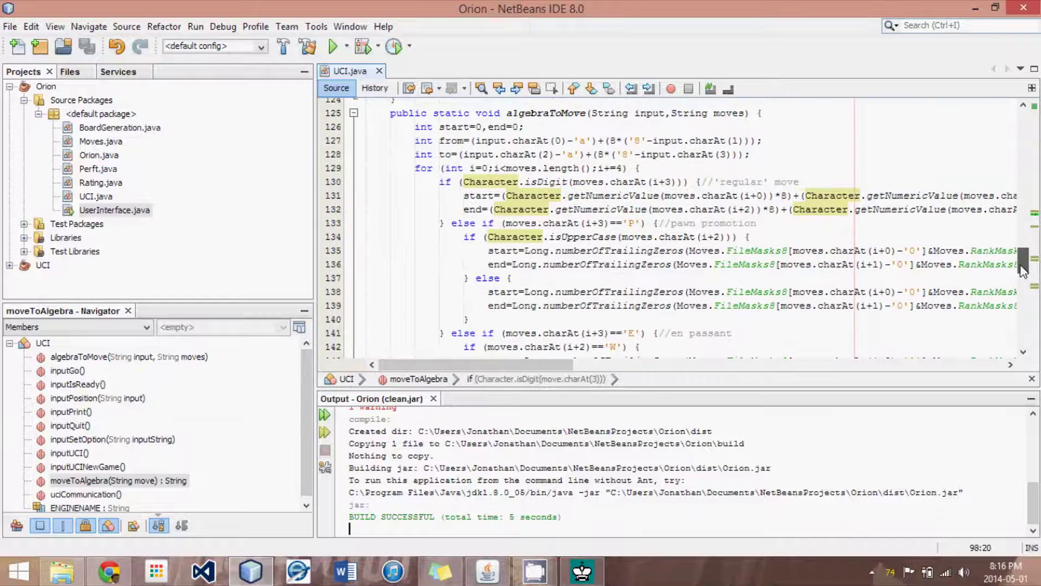
drag(439, 182, 580, 326)
click(1000, 326)
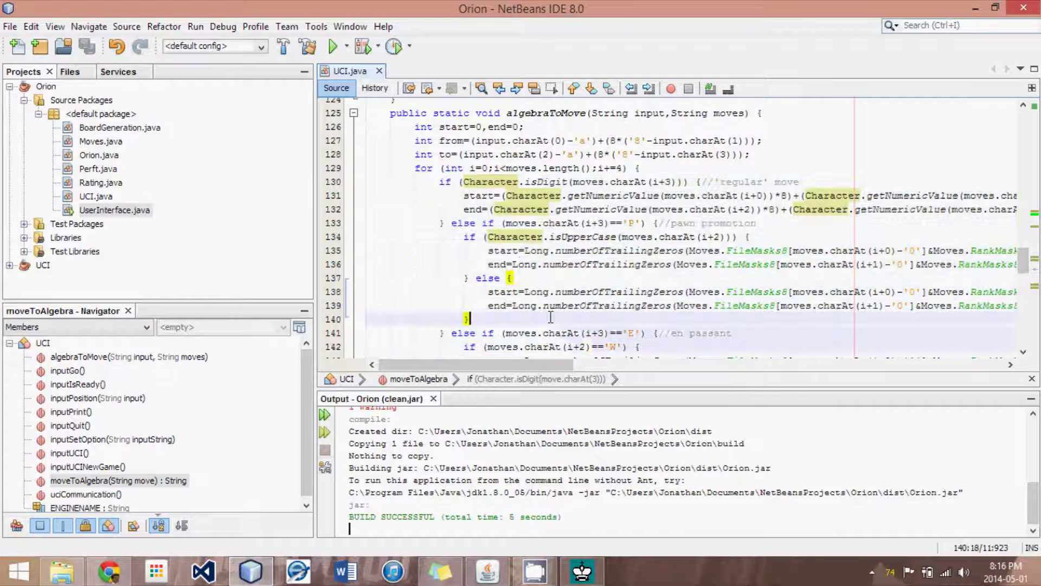
click(1000, 250)
scroll(1011, 233, up, 8)
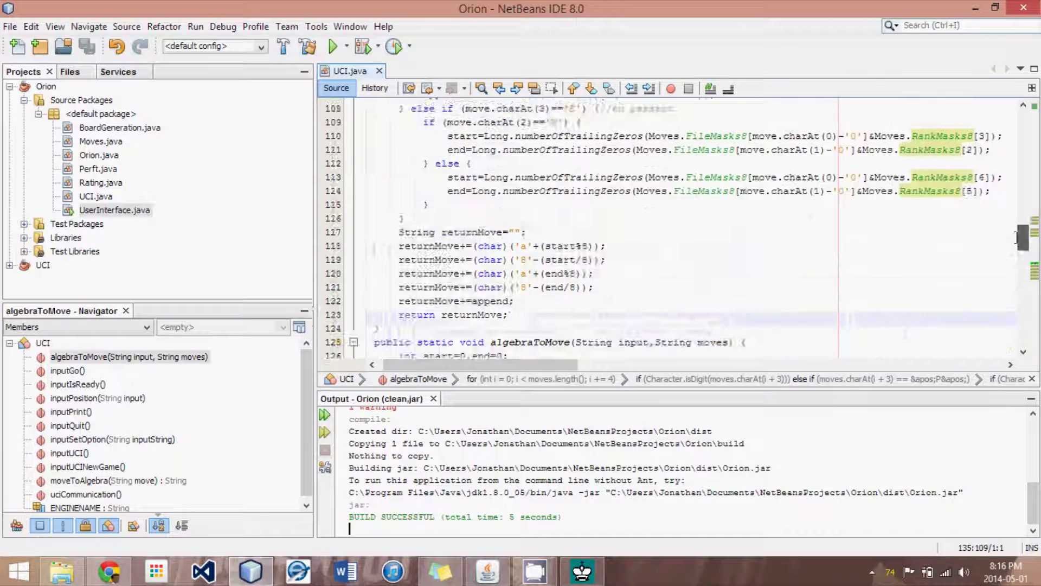
scroll(1012, 228, up, 1)
scroll(597, 227, down, 4)
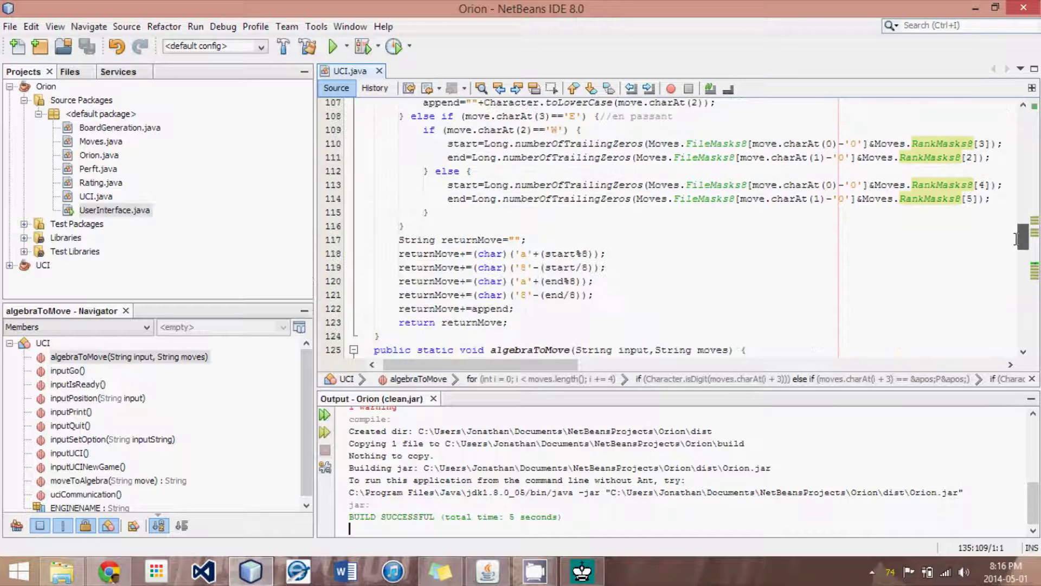
drag(406, 237, 594, 278)
click(594, 278)
Scroll Chrome's UCI page to Move format and highlight the castling example e1g1
drag(455, 369, 450, 369)
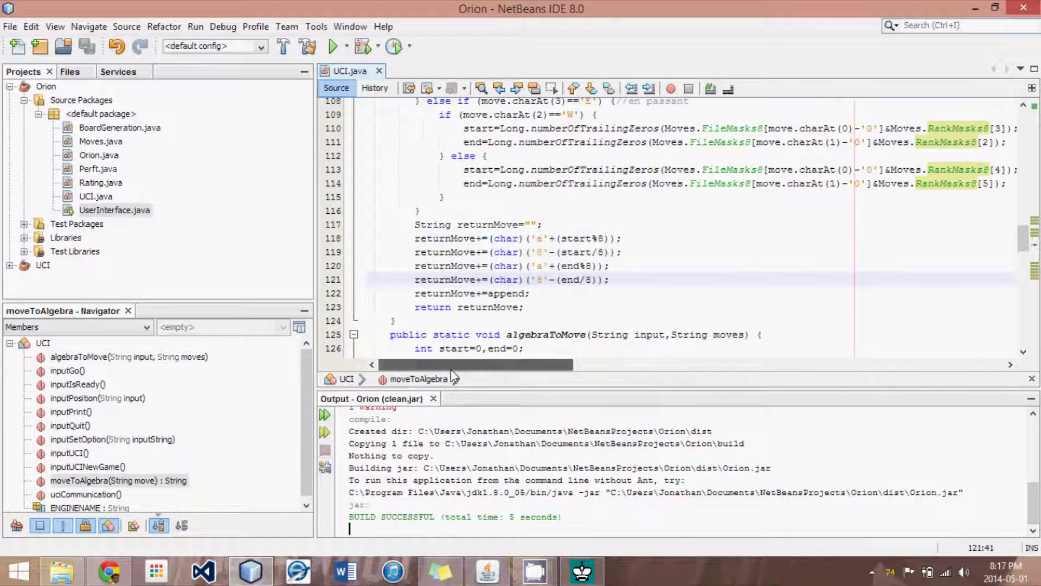
click(111, 573)
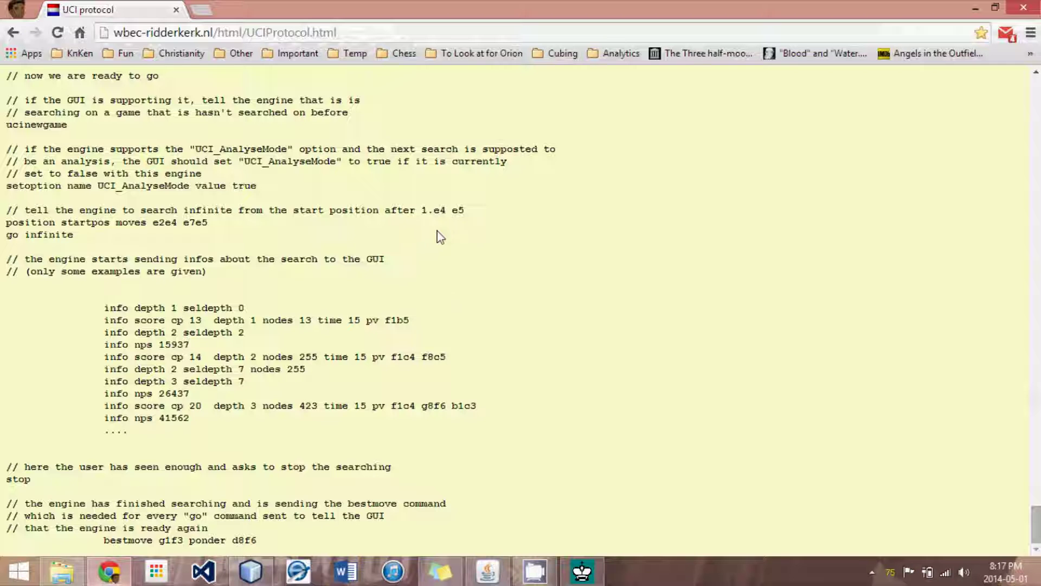
drag(1037, 541, 1037, 135)
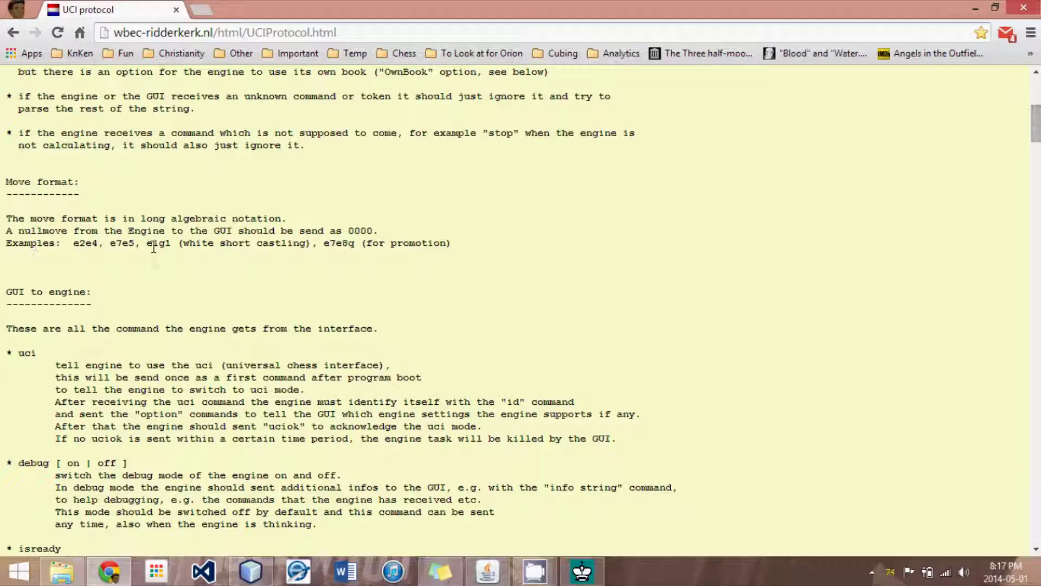
drag(150, 247, 173, 247)
click(582, 571)
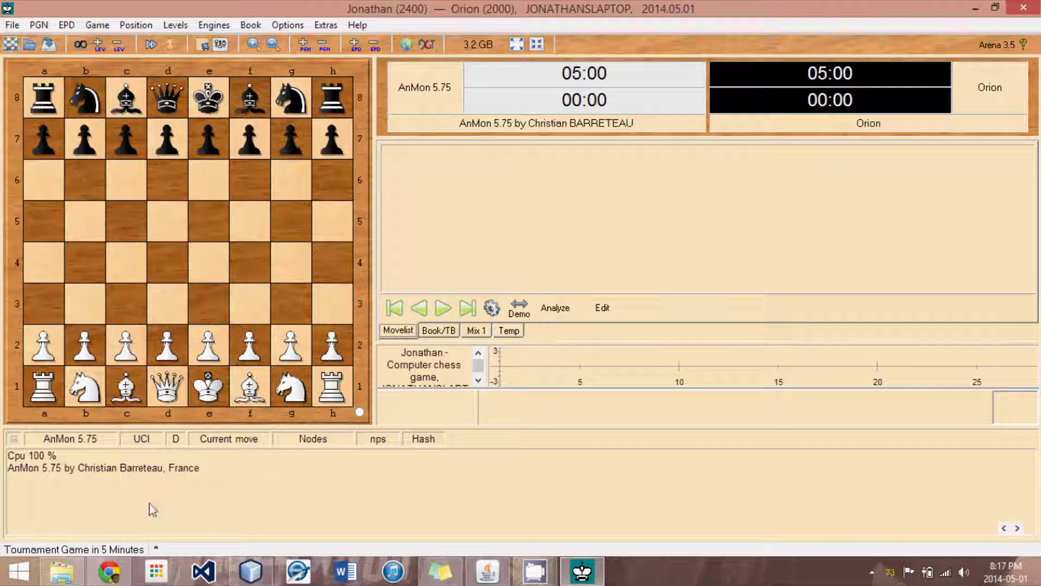
Highlight the promotion example e7e8q, then return to the Orion code in NetBeans
click(109, 574)
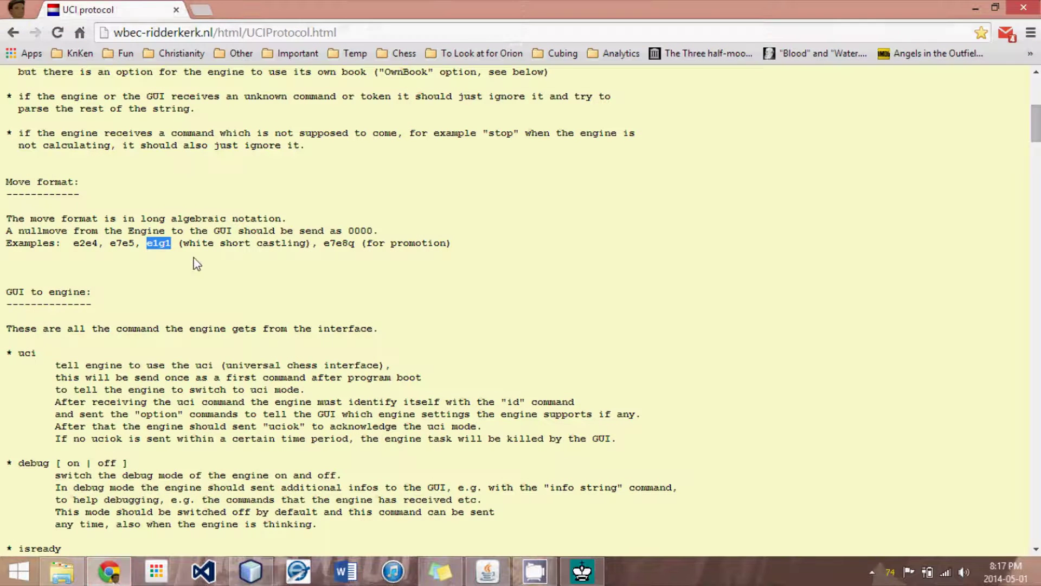
drag(327, 243, 356, 242)
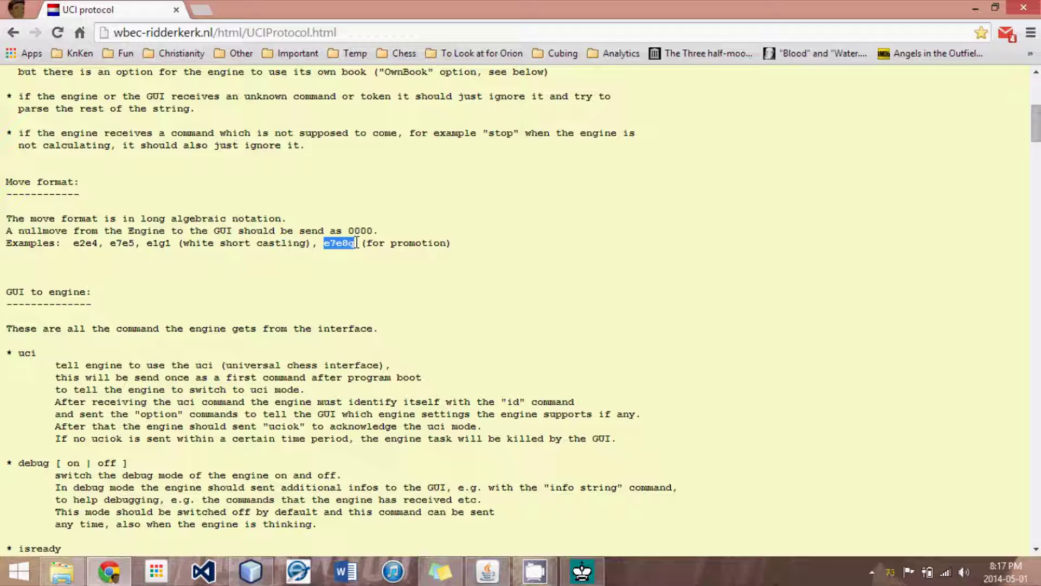
click(356, 243)
click(245, 574)
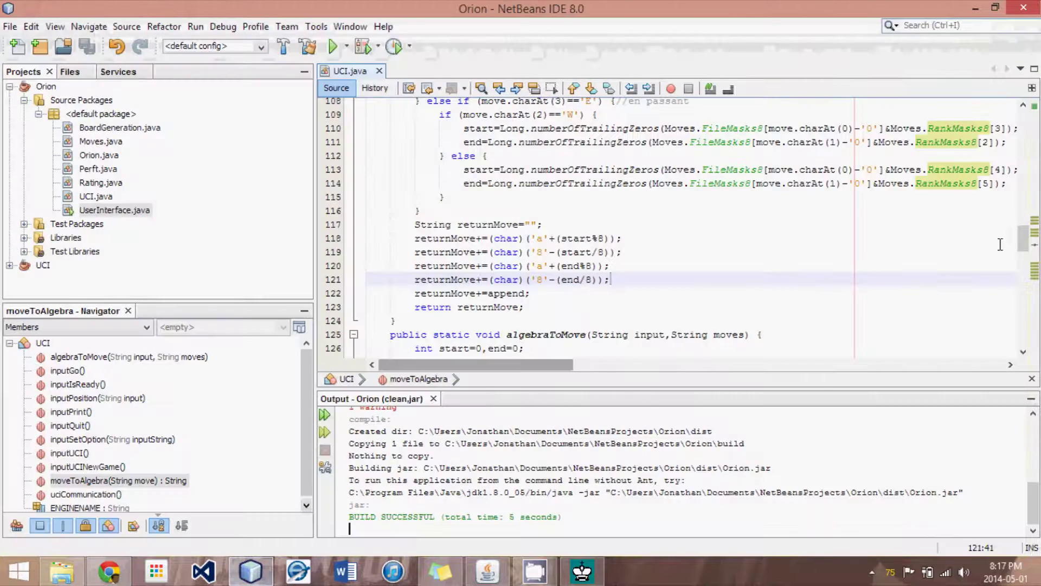
scroll(1009, 239, up, 3)
scroll(1020, 237, up, 2)
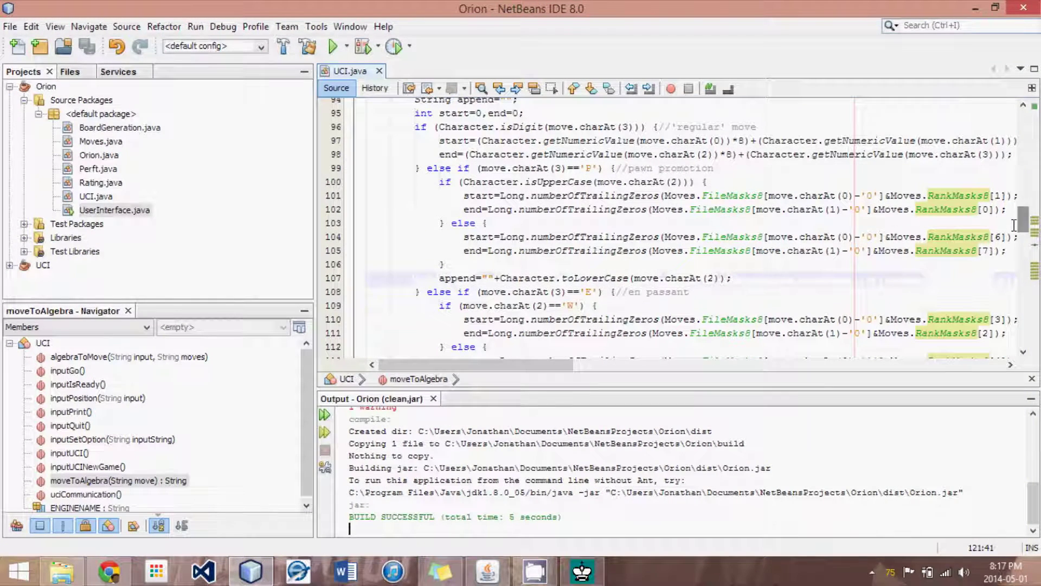
drag(450, 174, 461, 266)
click(461, 266)
click(464, 278)
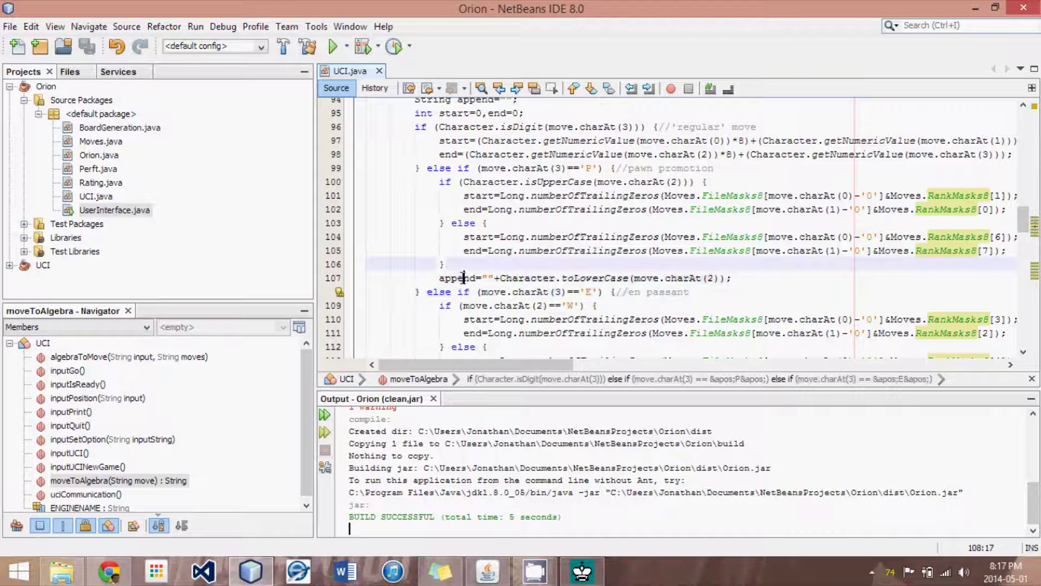
scroll(458, 119, up, 1)
click(465, 104)
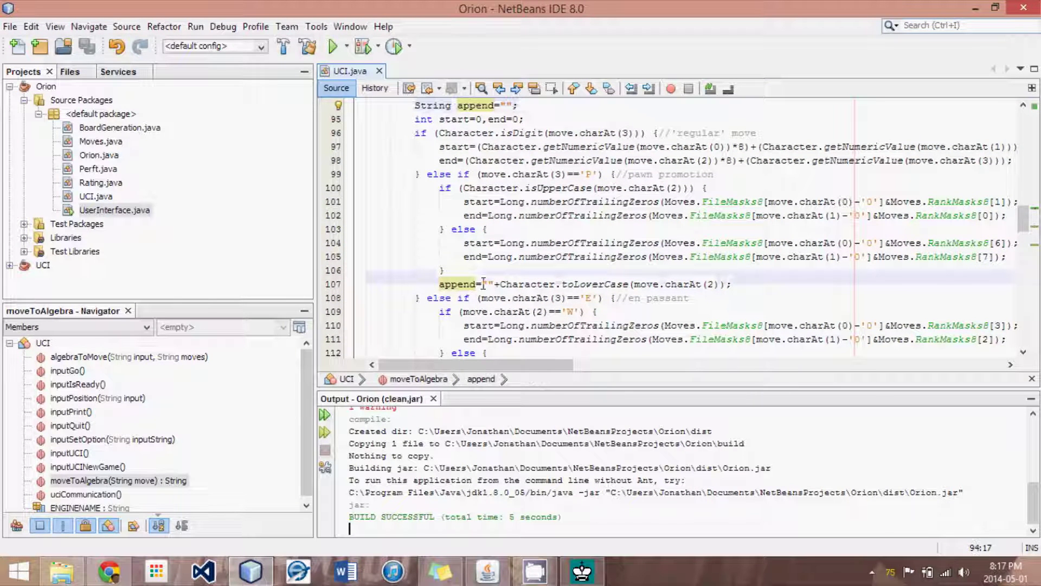
click(511, 103)
key(BackSpace)
key(BackSpace)
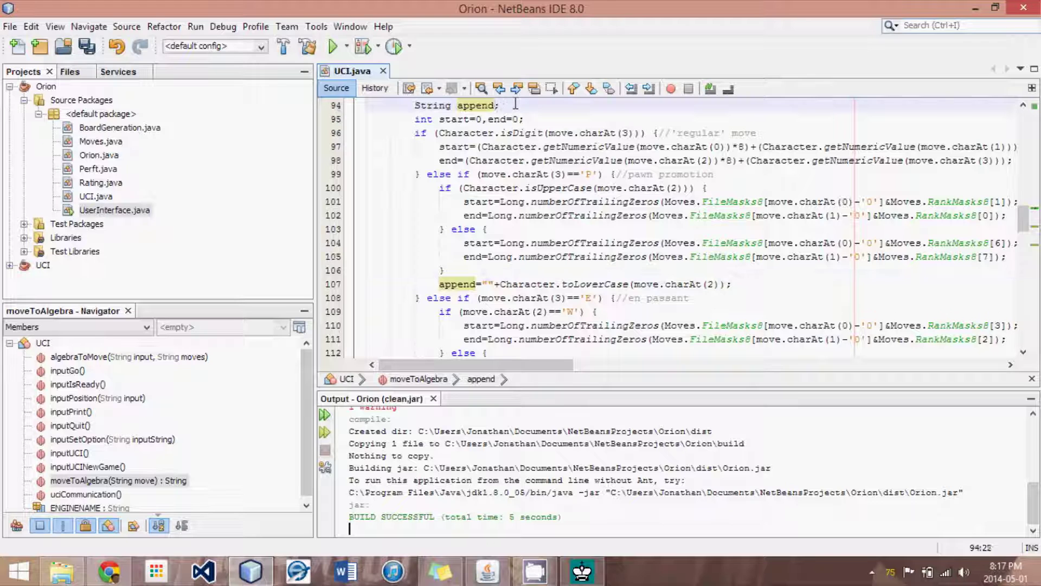
click(512, 256)
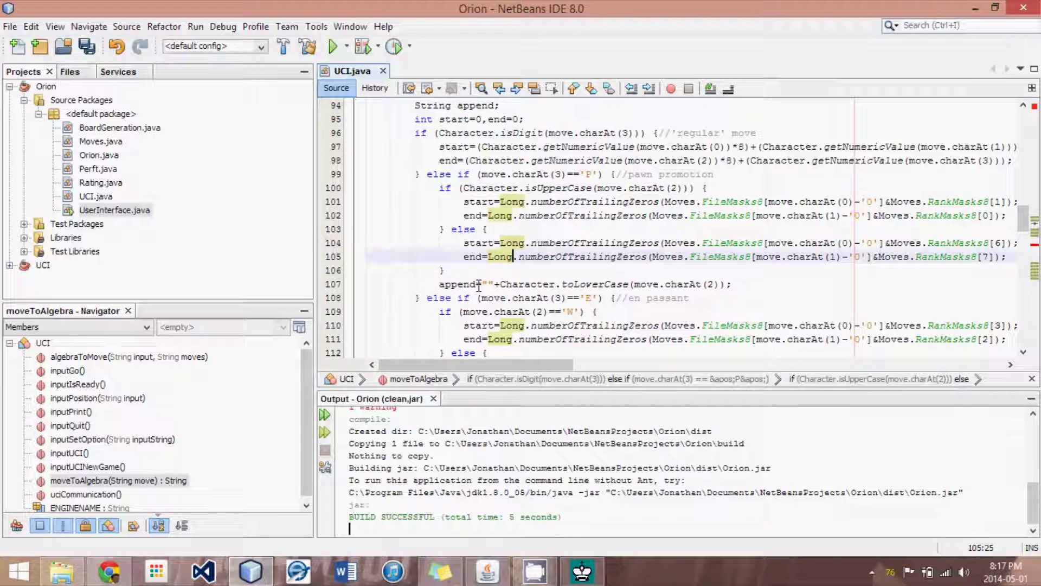
drag(482, 286, 729, 287)
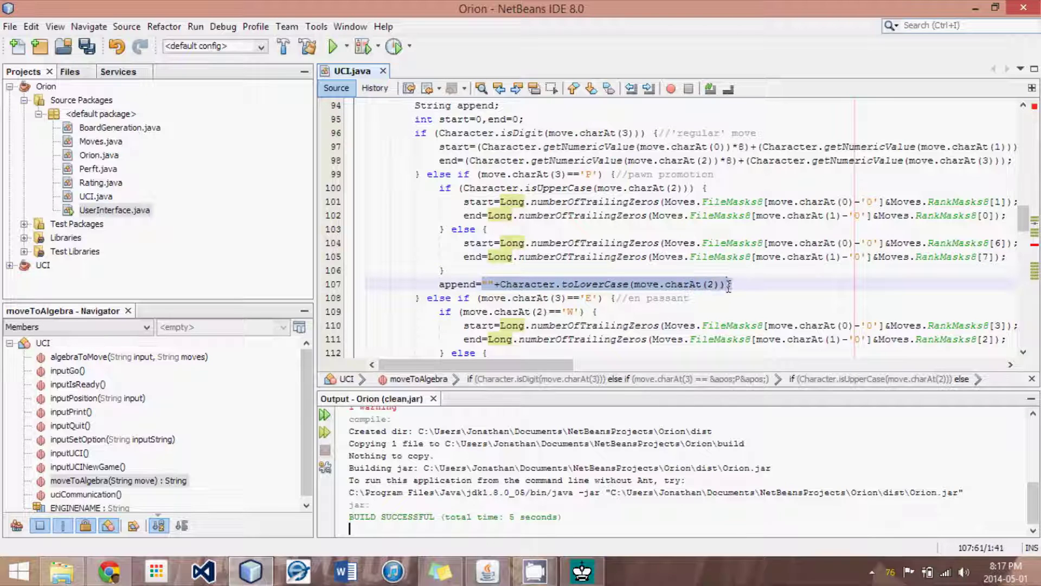
click(727, 285)
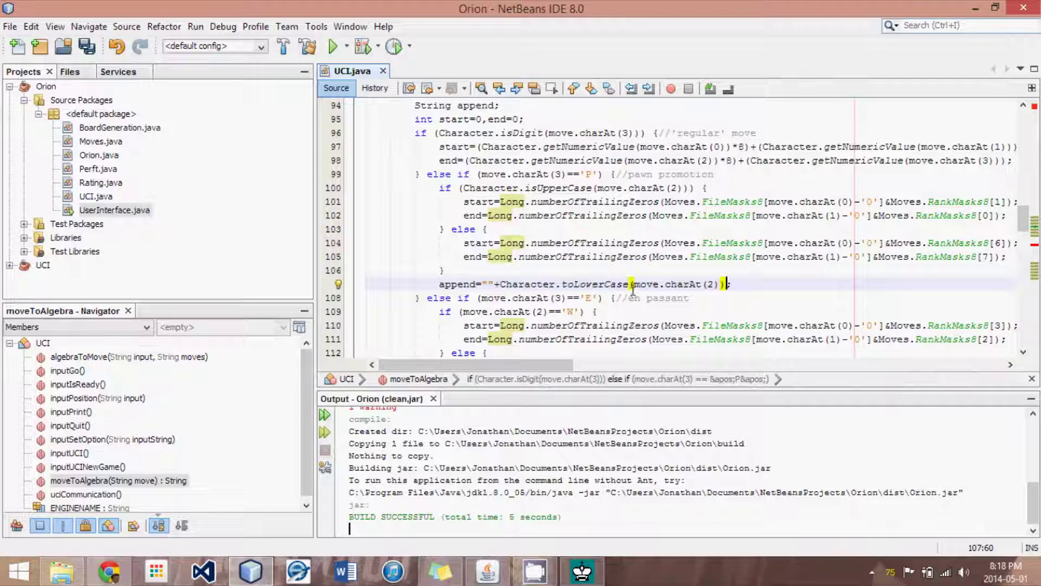
drag(635, 284, 721, 284)
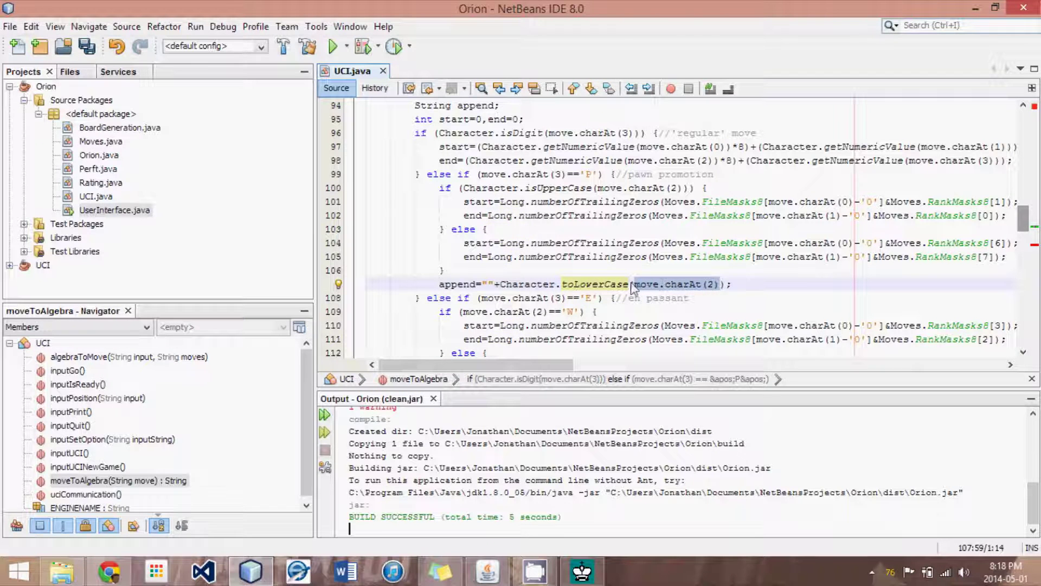
drag(1029, 222, 1031, 244)
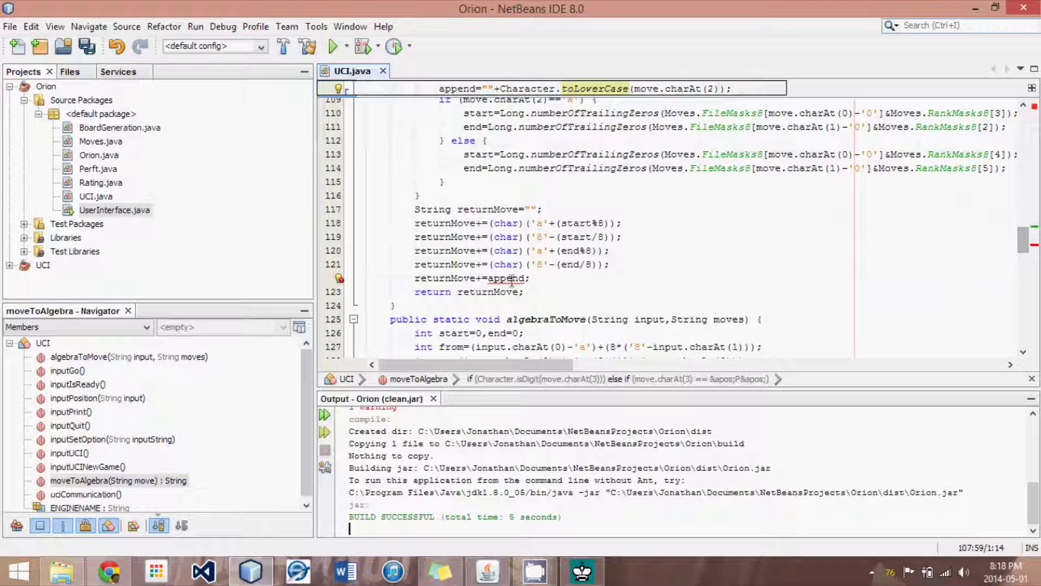
mouse_move(511, 279)
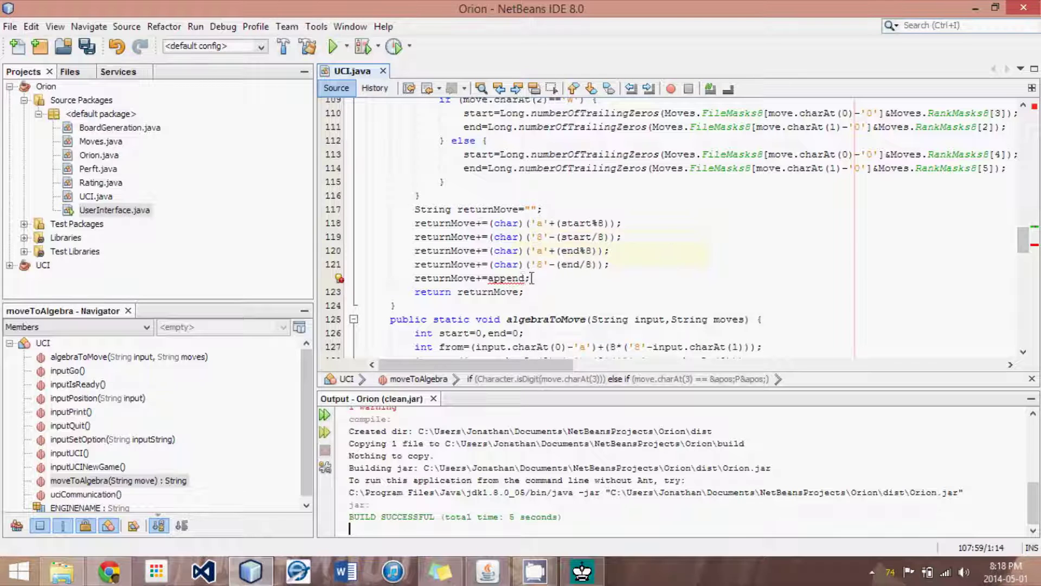
ctrl+click(507, 278)
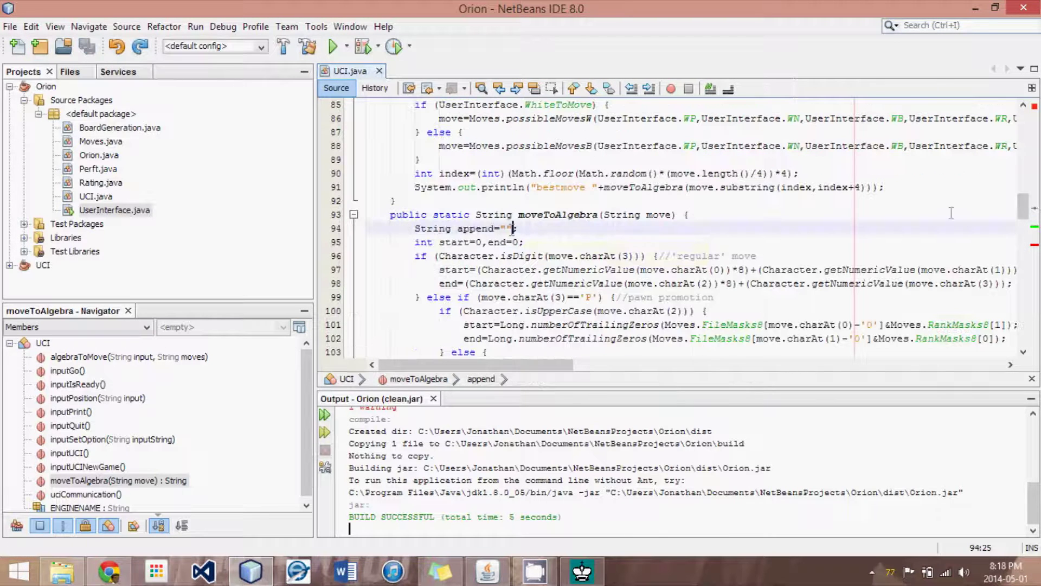
drag(1024, 211, 1026, 231)
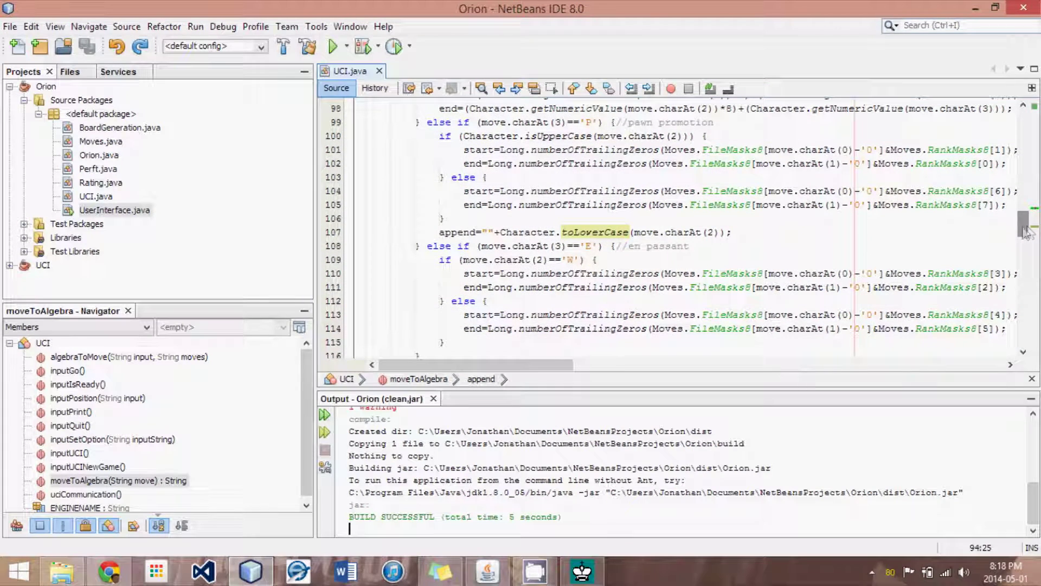
drag(438, 232, 747, 232)
drag(1025, 229, 1026, 245)
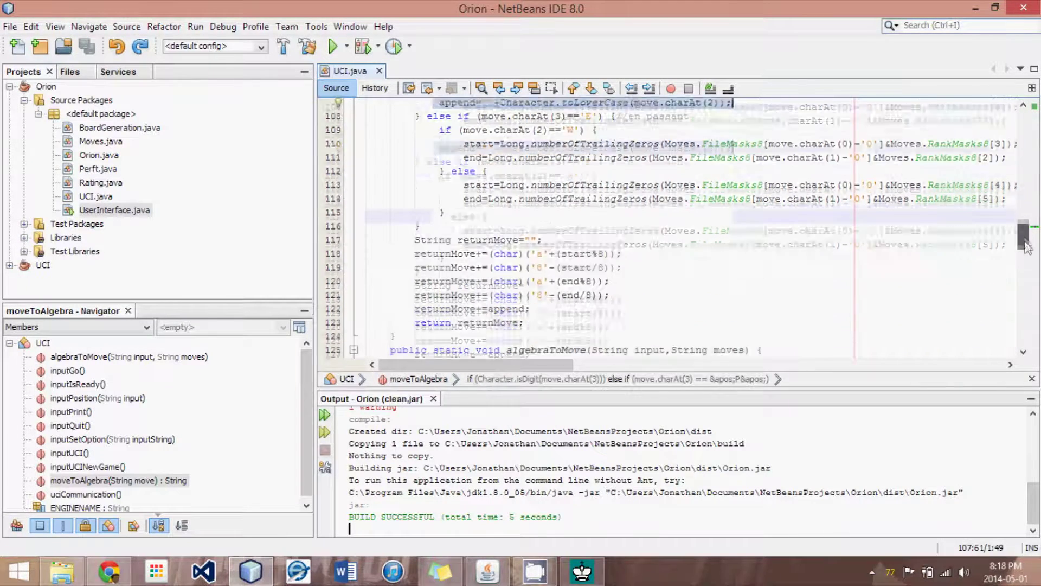
drag(415, 293, 533, 293)
key(End)
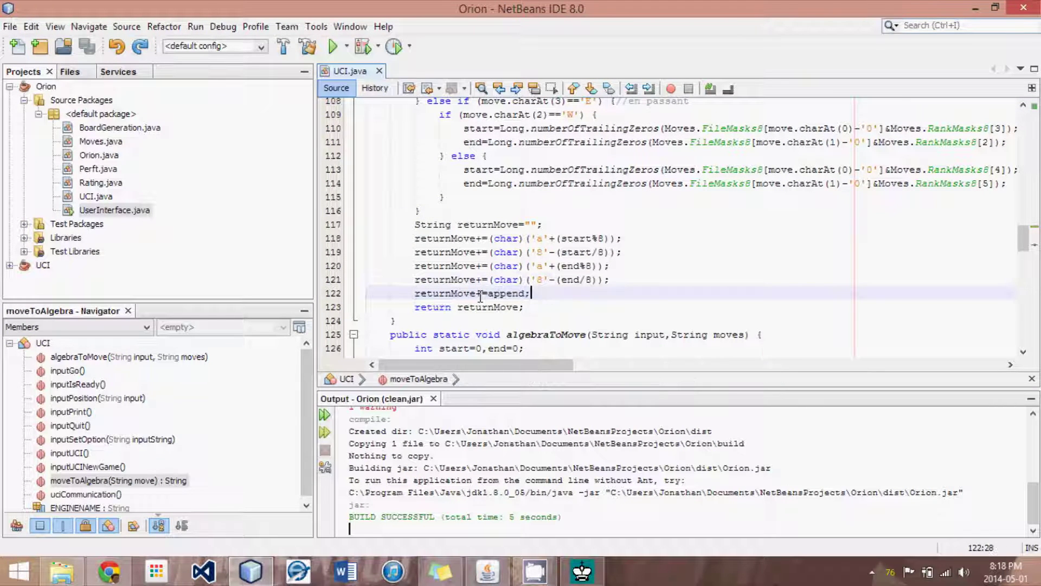
key(Left)
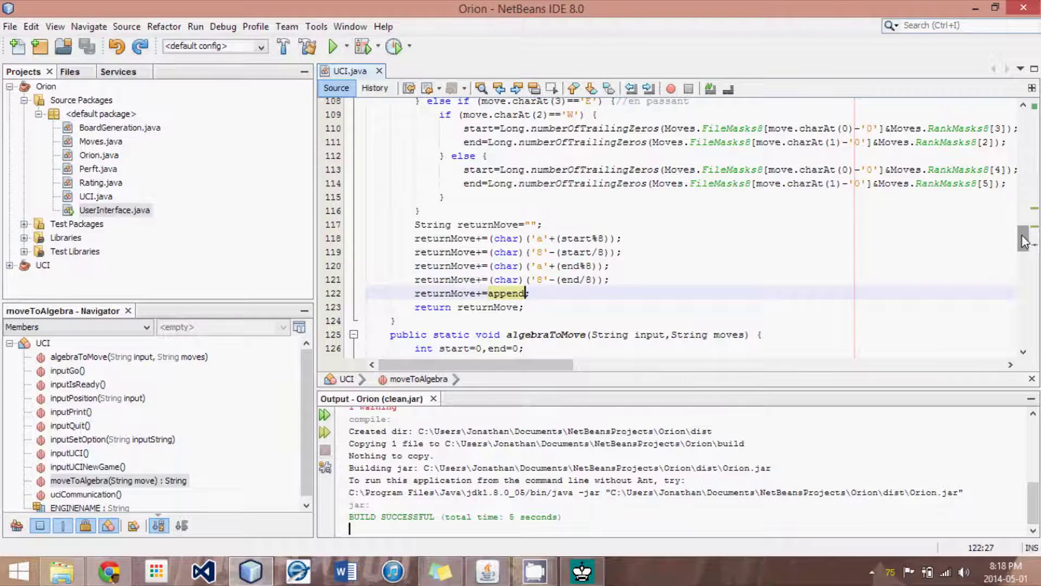
drag(1023, 242, 1029, 111)
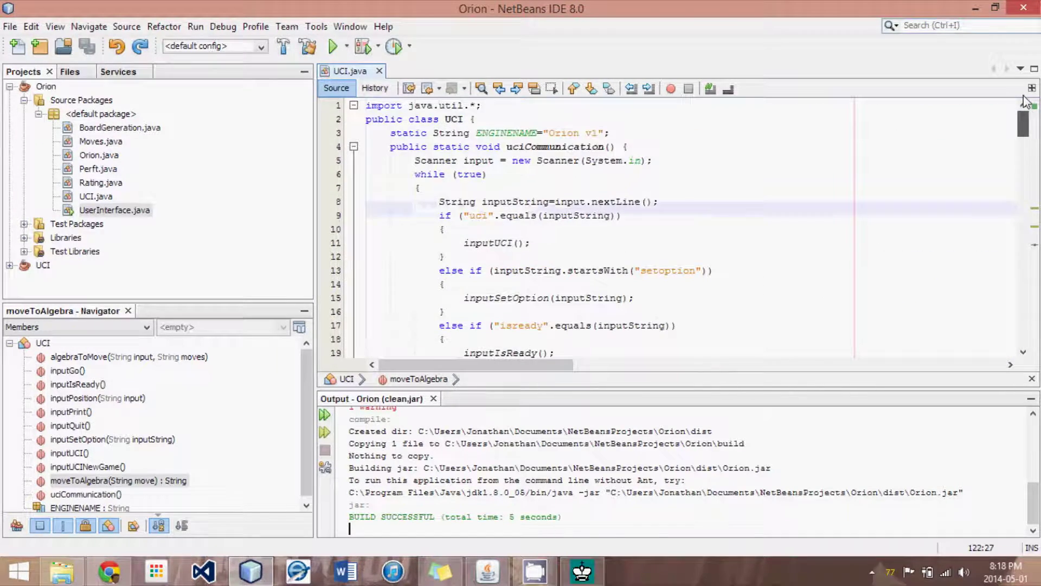
drag(413, 160, 652, 161)
key(ctrl+c)
key(BackSpace)
click(522, 189)
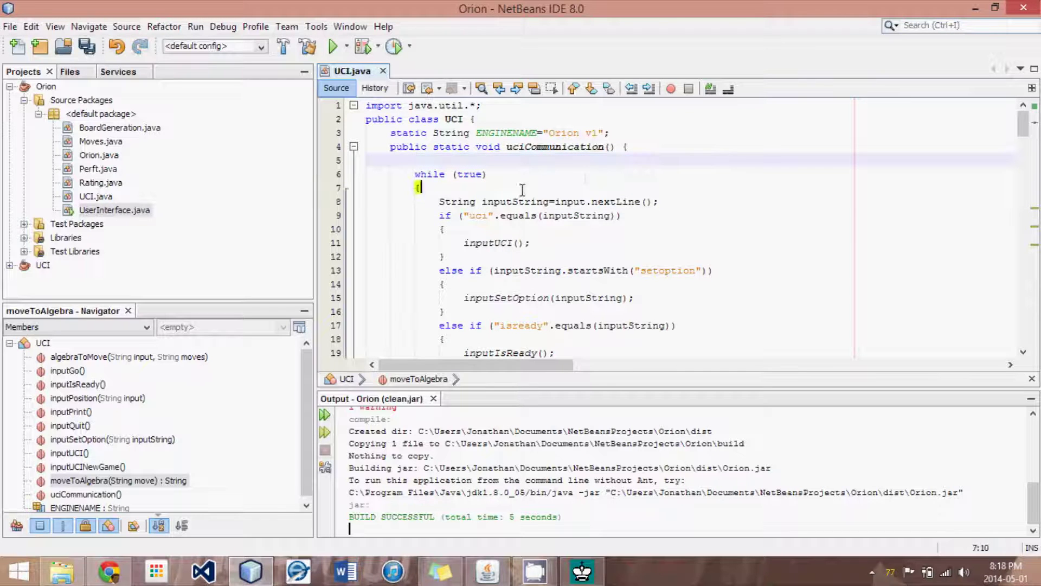
key(Return)
key(ctrl+v)
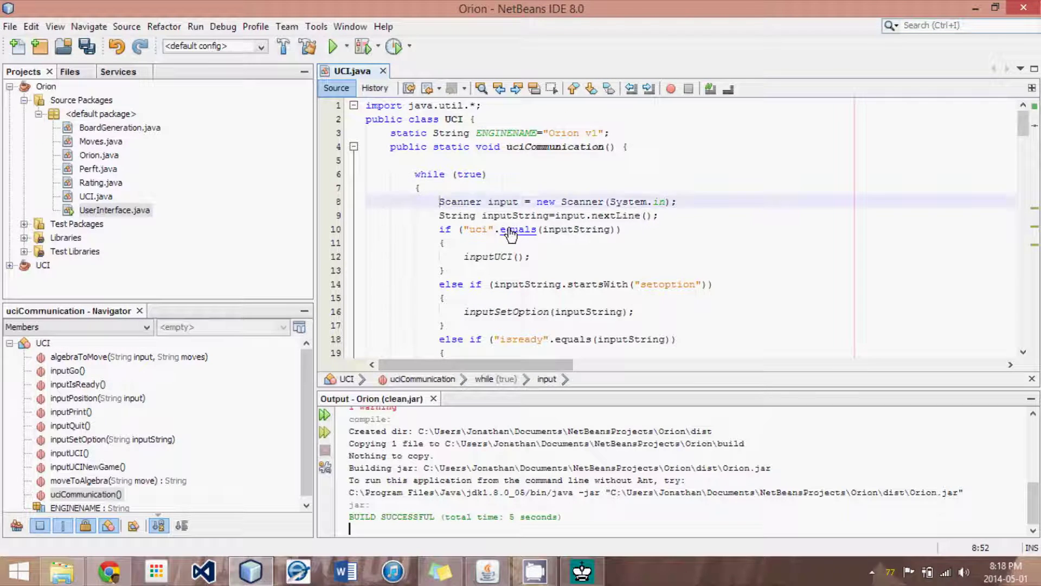
key(ctrl+x)
key(Up)
key(Up)
key(Up)
key(ctrl+v)
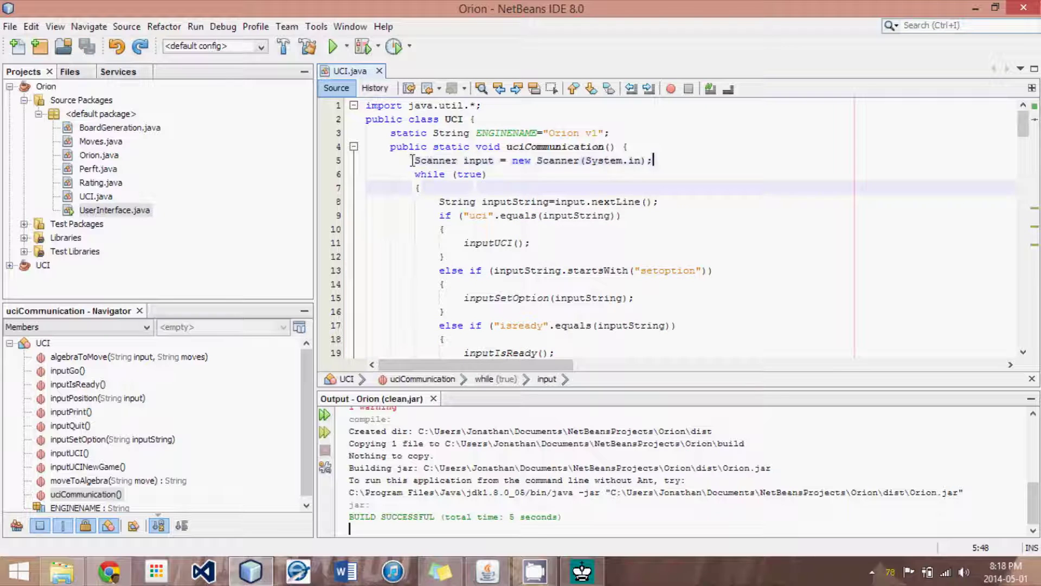
drag(412, 160, 712, 158)
click(712, 158)
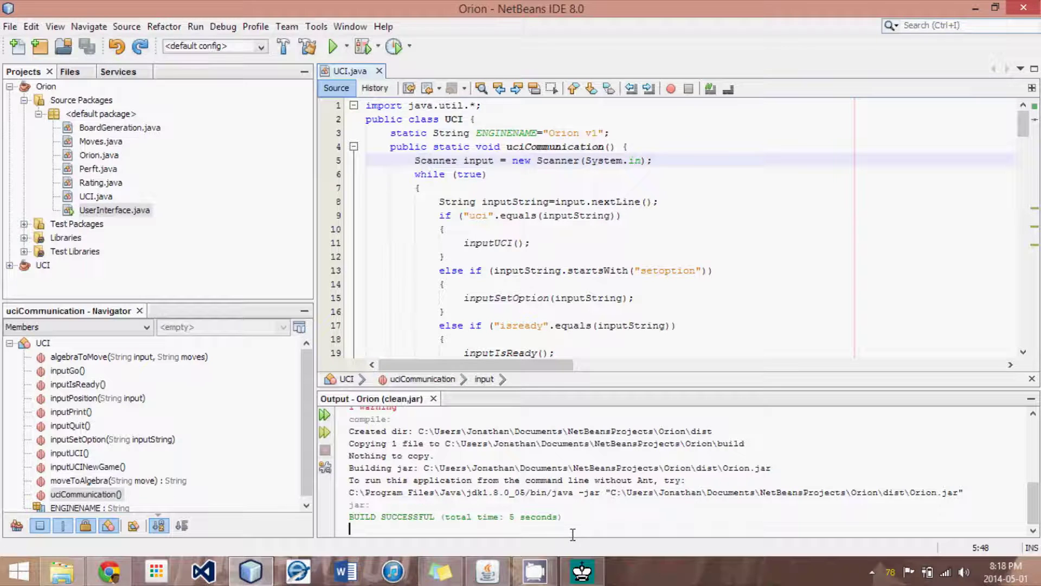
mouse_move(582, 571)
drag(415, 157, 710, 161)
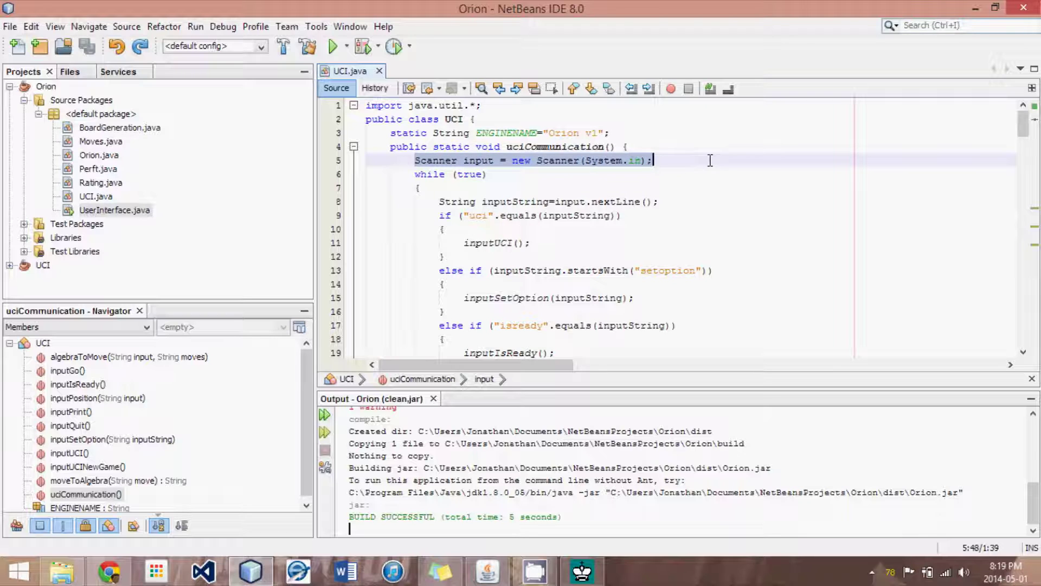
click(465, 161)
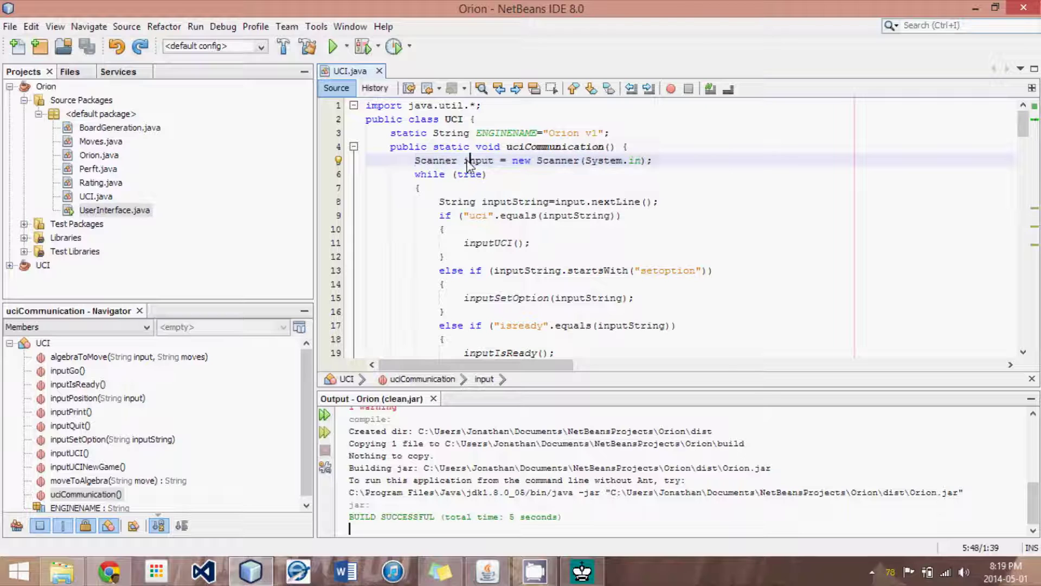
drag(465, 160, 495, 160)
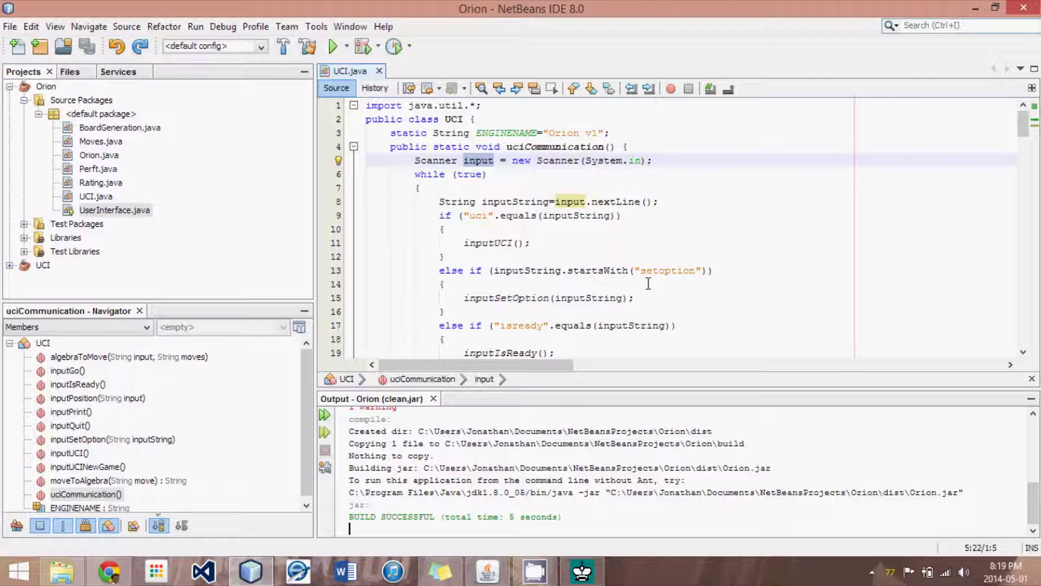
drag(642, 273, 697, 272)
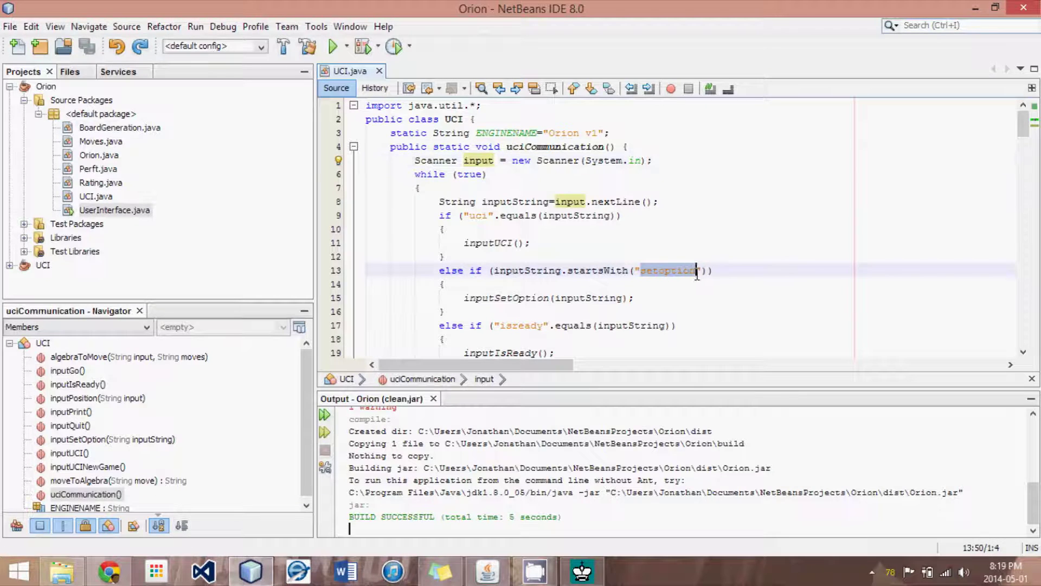
click(696, 272)
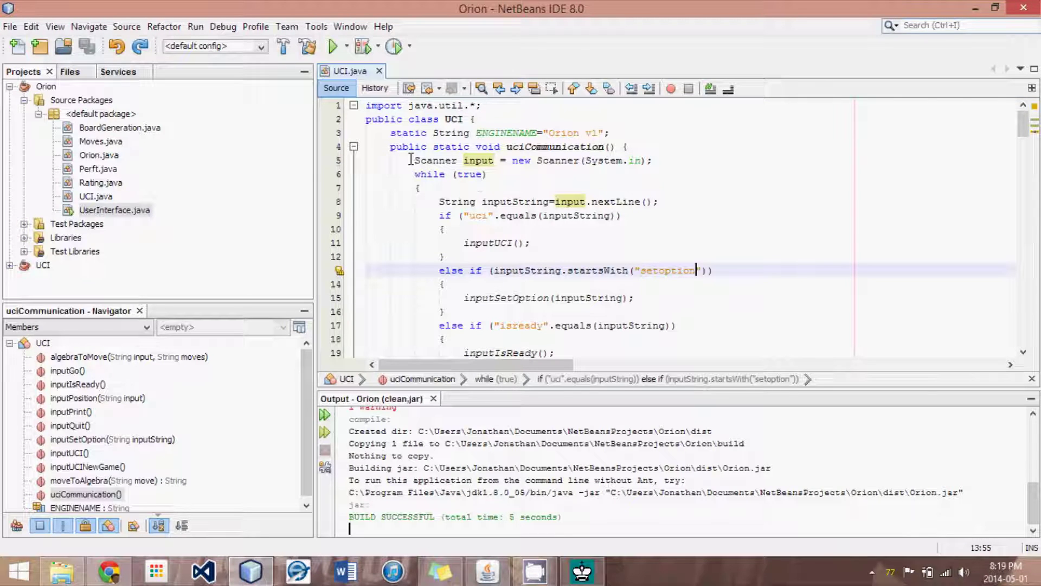
drag(415, 160, 683, 157)
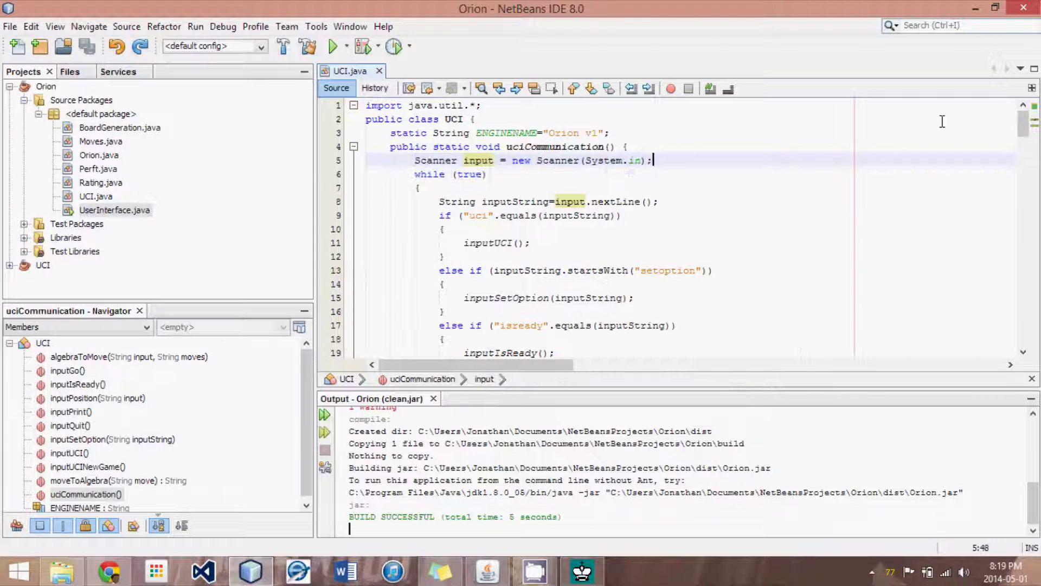
mouse_move(1027, 131)
mouse_down()
mouse_move(1036, 223)
mouse_move(1023, 218)
mouse_move(1023, 332)
mouse_move(1023, 118)
mouse_up()
Run Orion and enter position startpos, print, go and quit in the console, getting bestmove h2h3
click(332, 47)
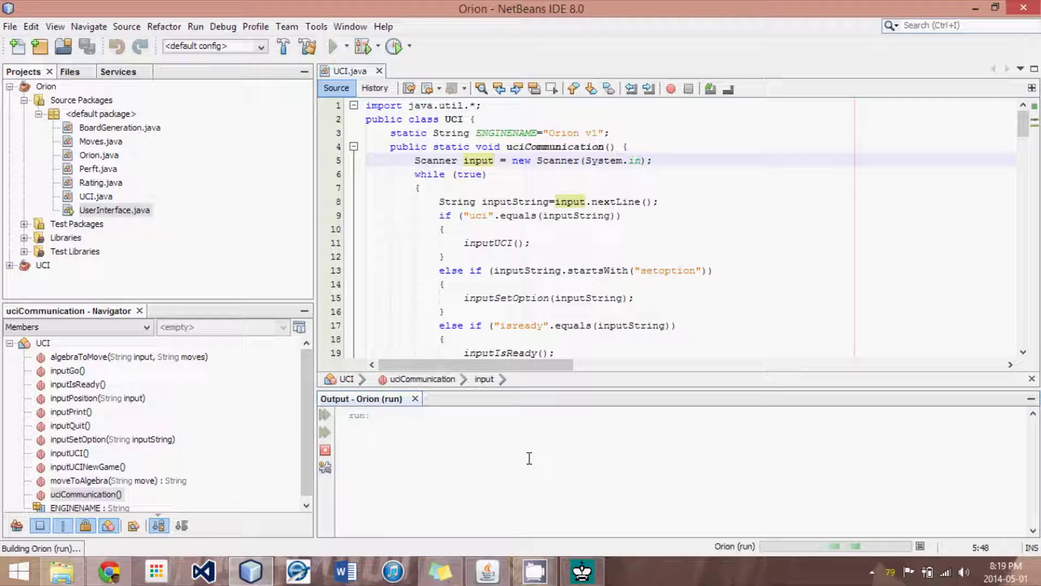
text(position startpos)
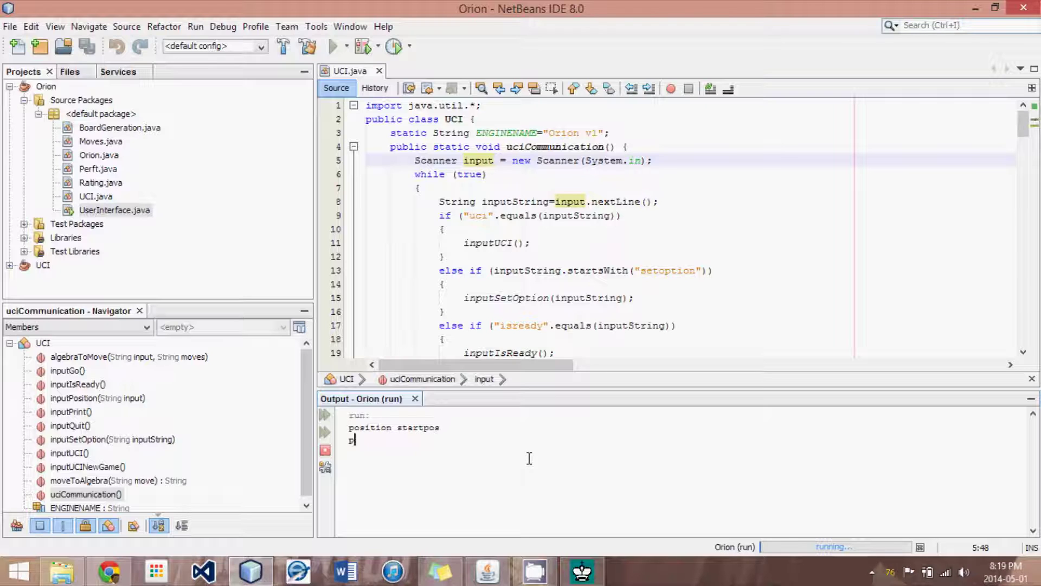
key(Return)
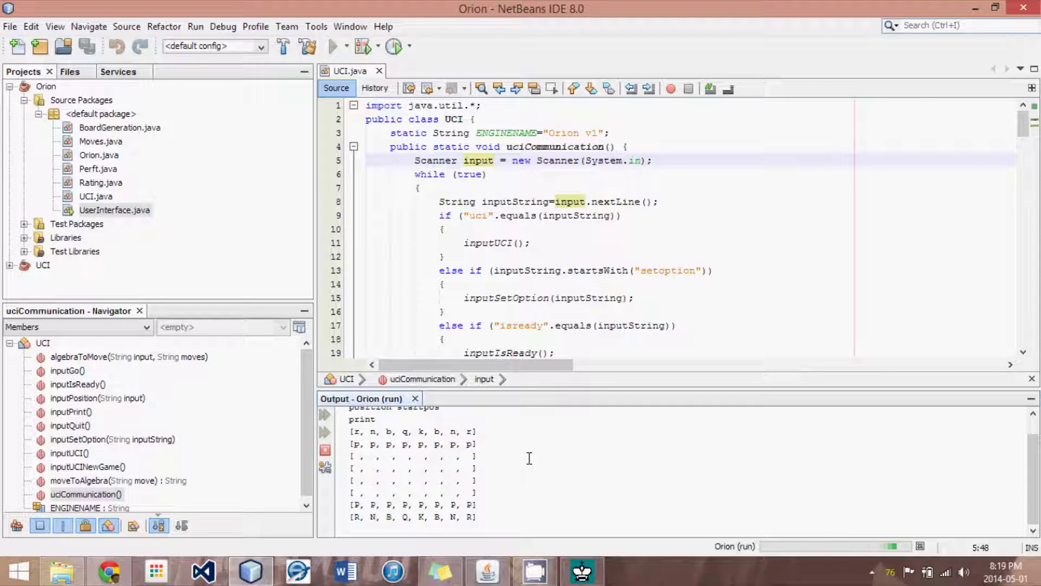
text(go)
key(Return)
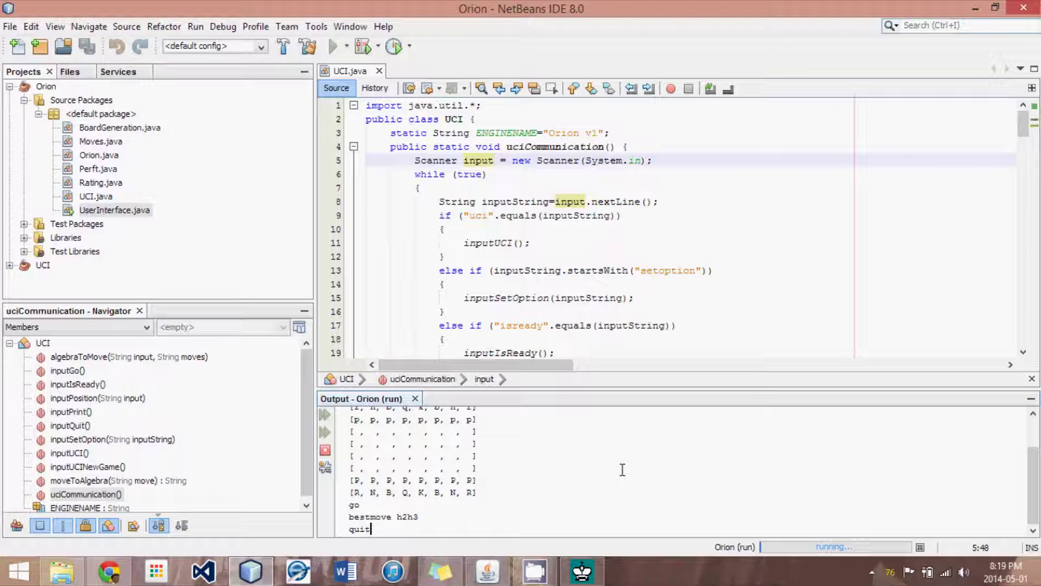
key(Return)
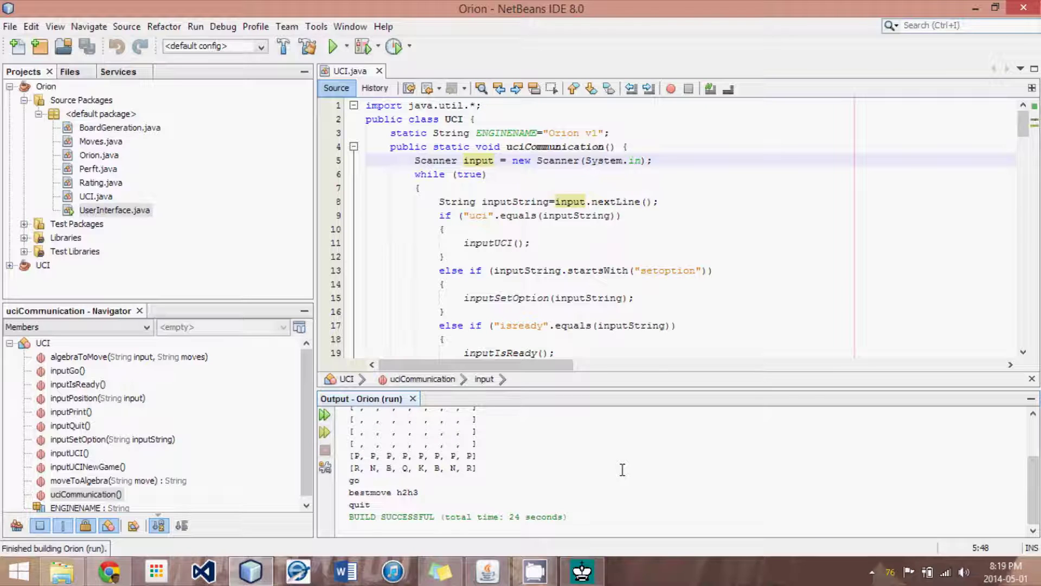
click(595, 310)
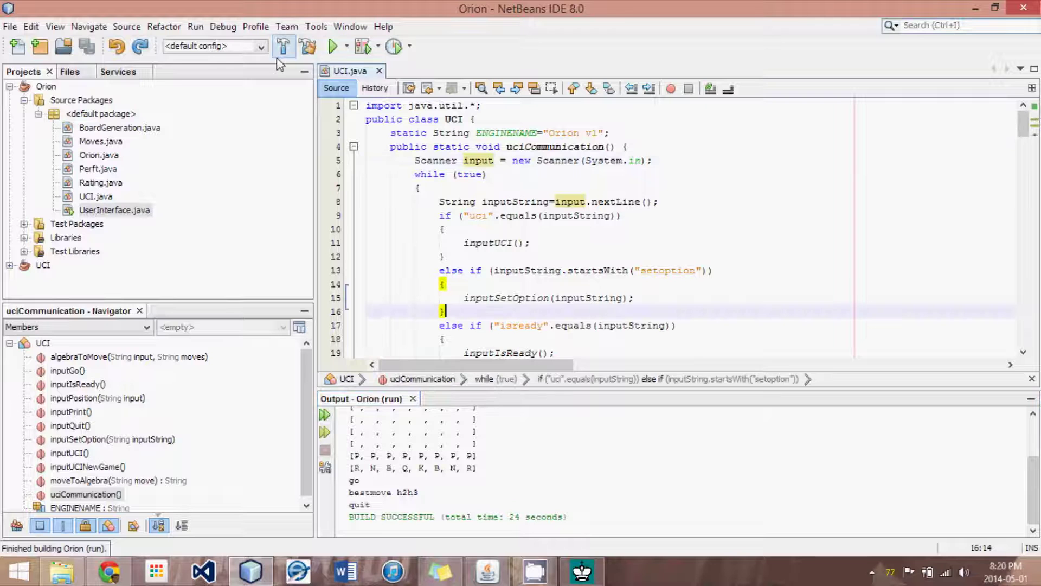
Clean and build Orion to BUILD SUCCESSFUL and copy the dist folder path from the output
click(303, 50)
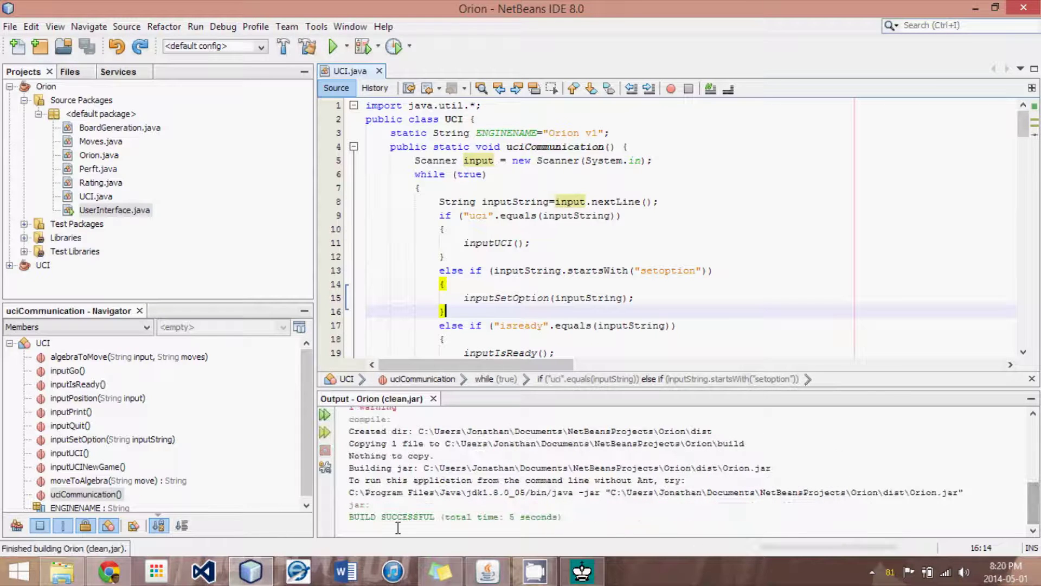
drag(347, 516, 566, 519)
click(567, 519)
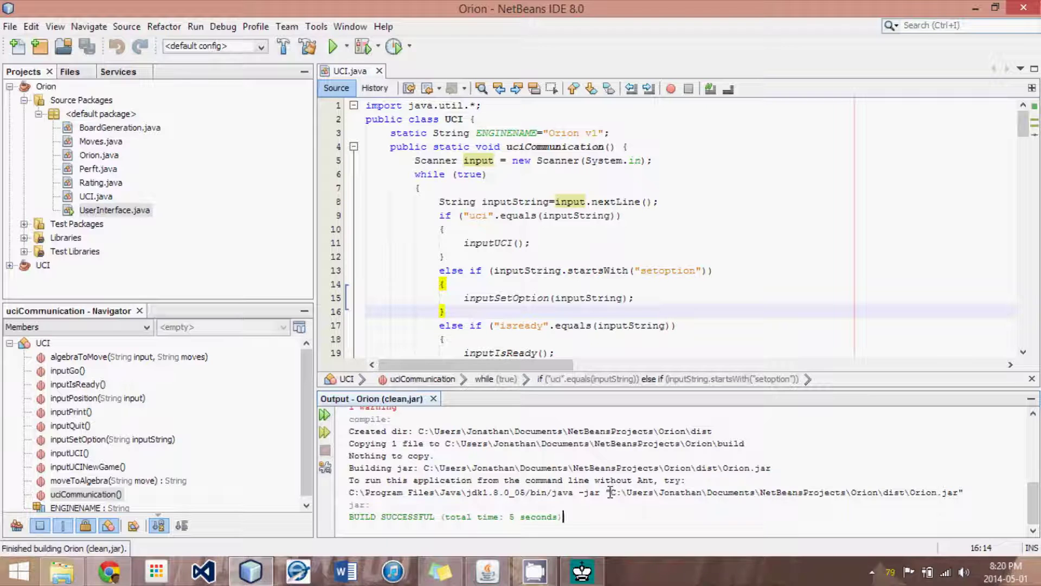
drag(611, 492, 907, 492)
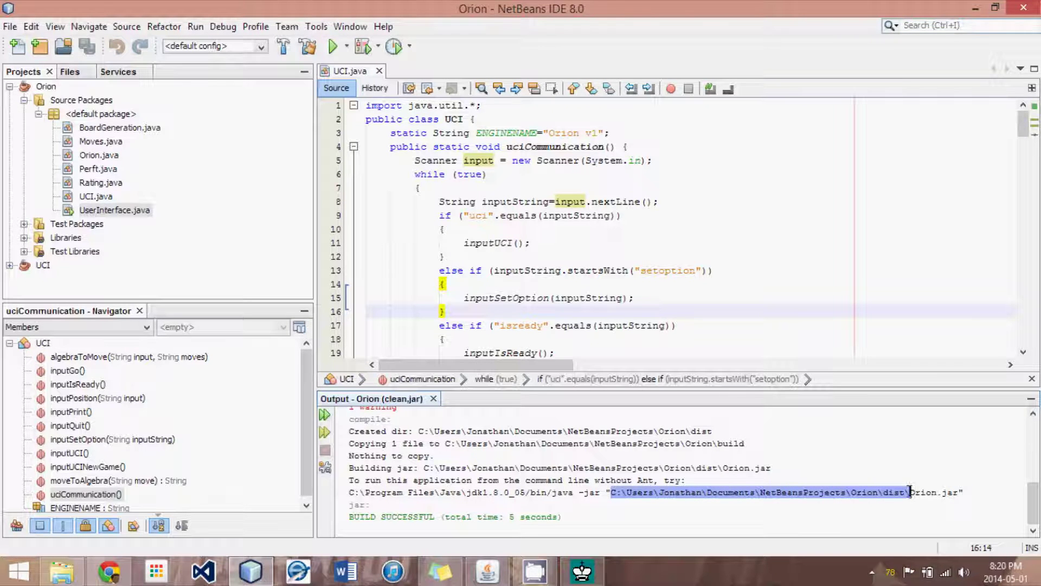
click(61, 571)
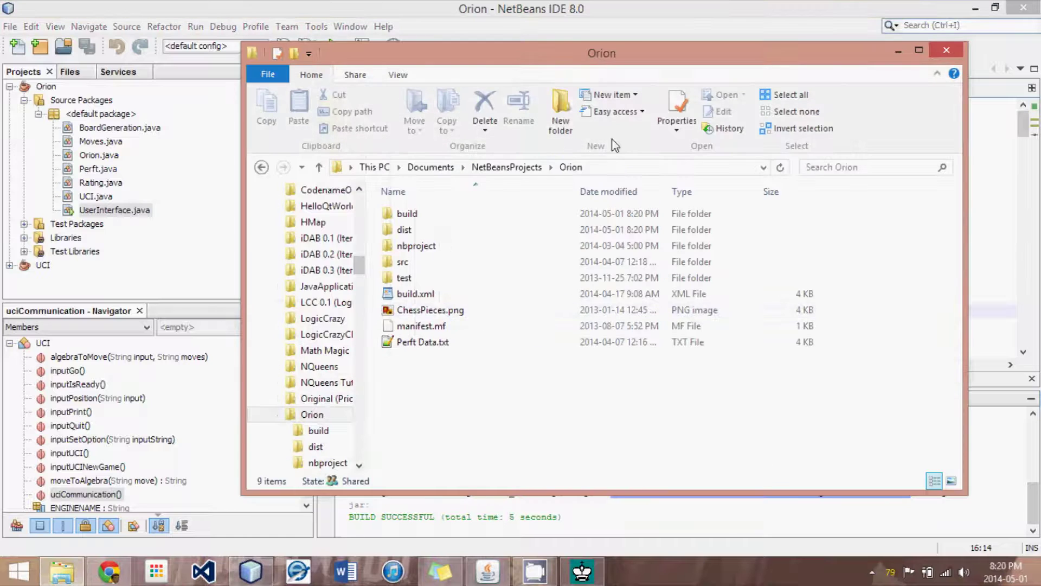
Paste the dist path into File Explorer's address bar and select the 44 KB Orion.jar
click(624, 167)
key(ctrl+v)
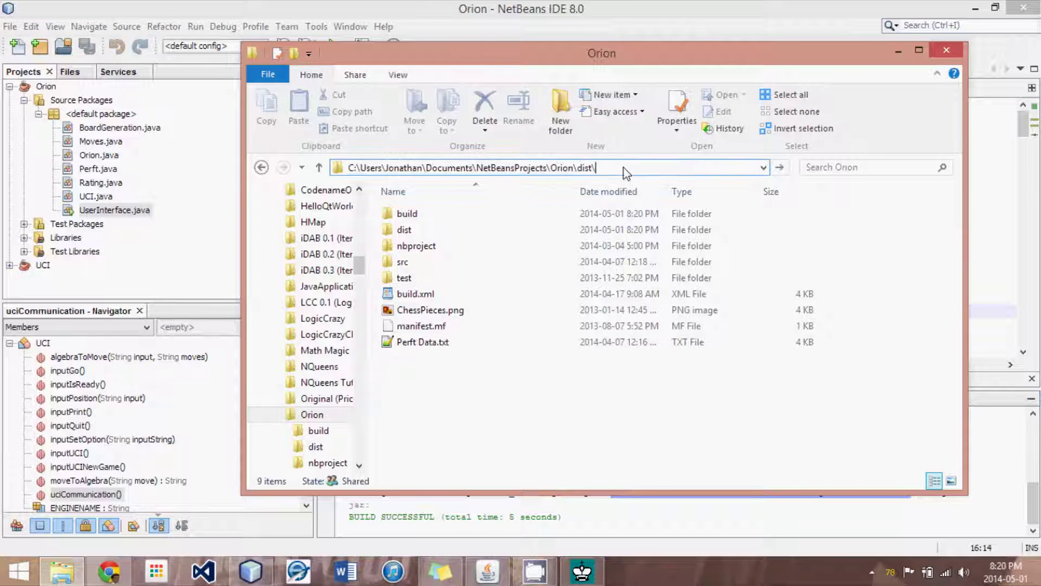
key(Return)
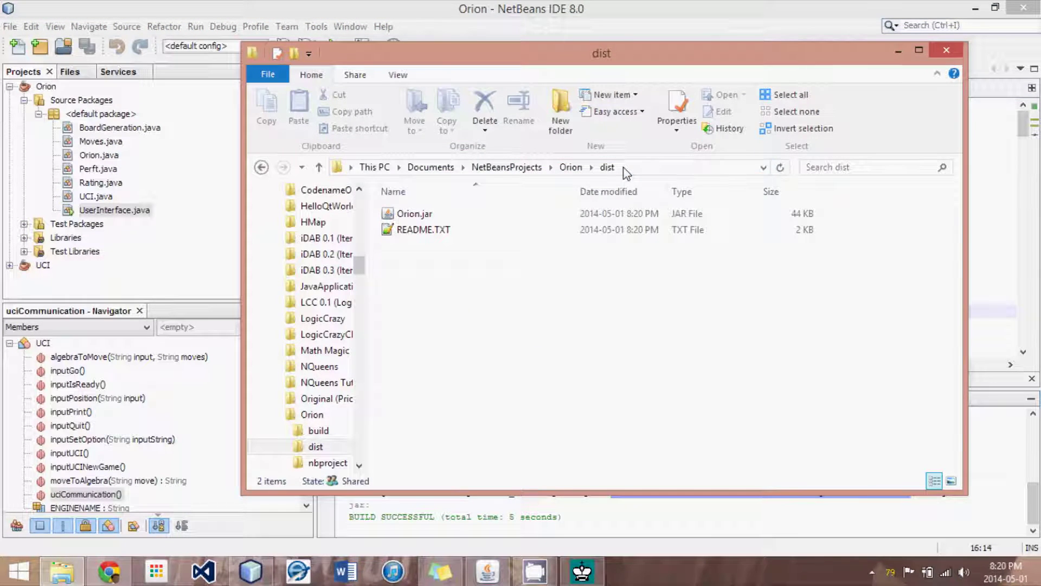
click(467, 217)
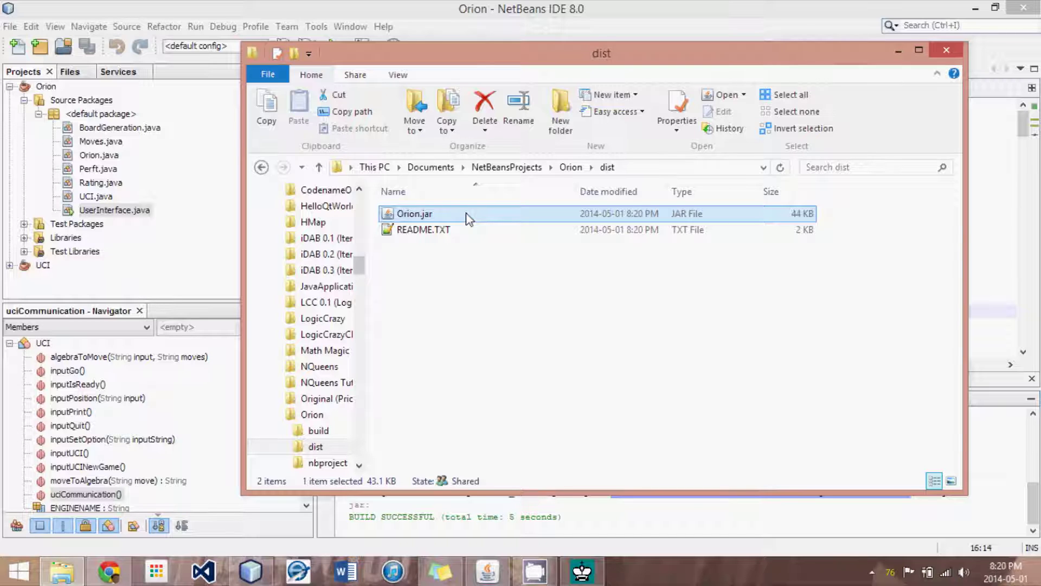
click(585, 575)
click(575, 574)
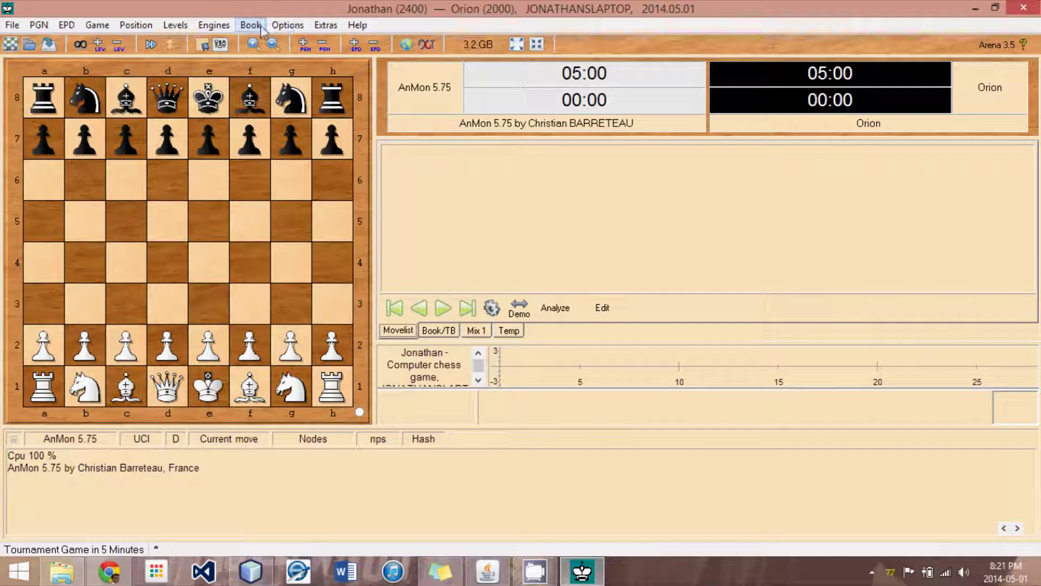
Open Engines > Manage and start a new engine entry on the Details tab
click(226, 31)
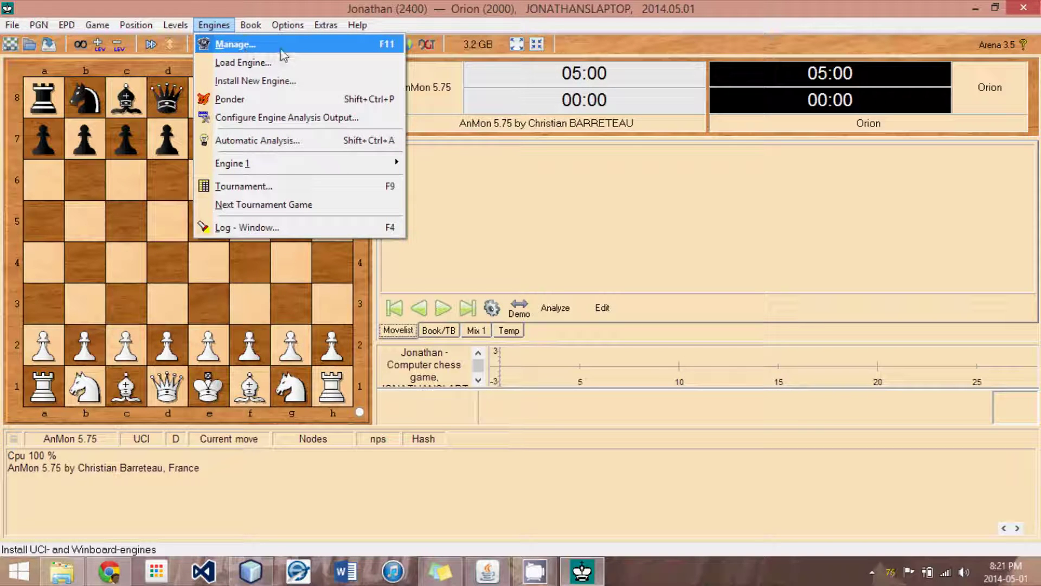
click(214, 25)
click(214, 25)
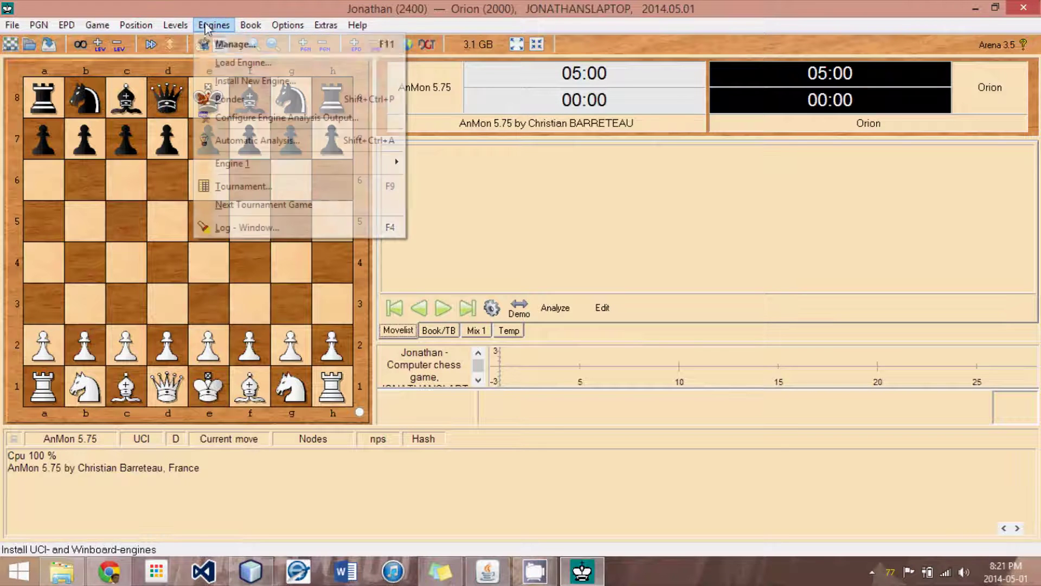
click(220, 44)
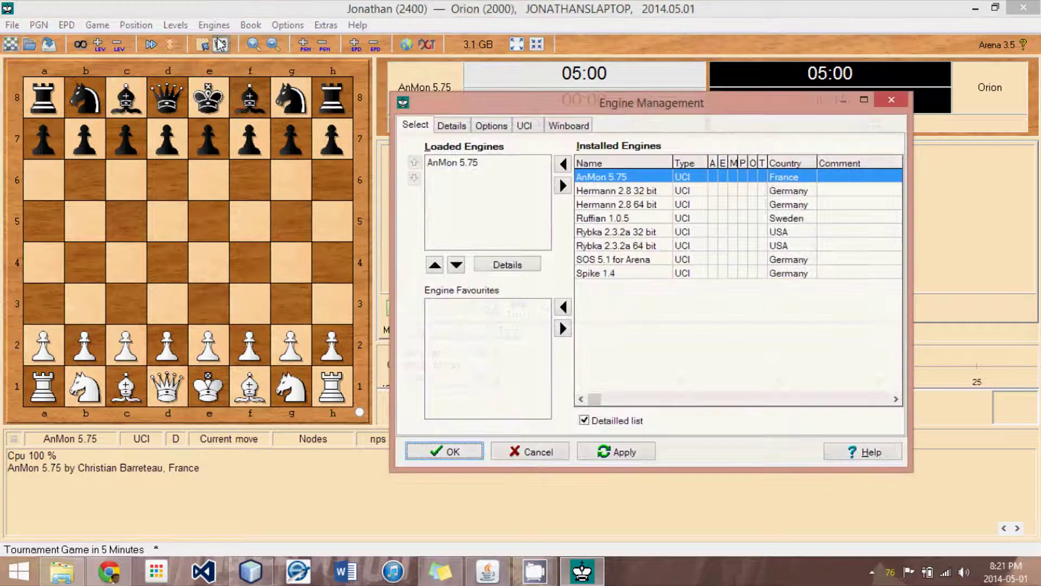
click(456, 125)
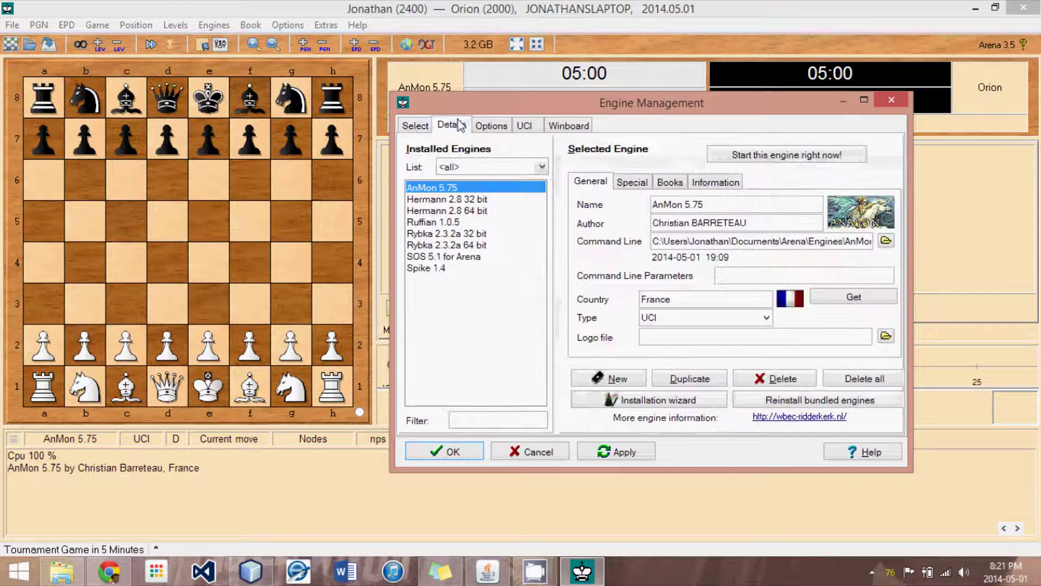
click(632, 381)
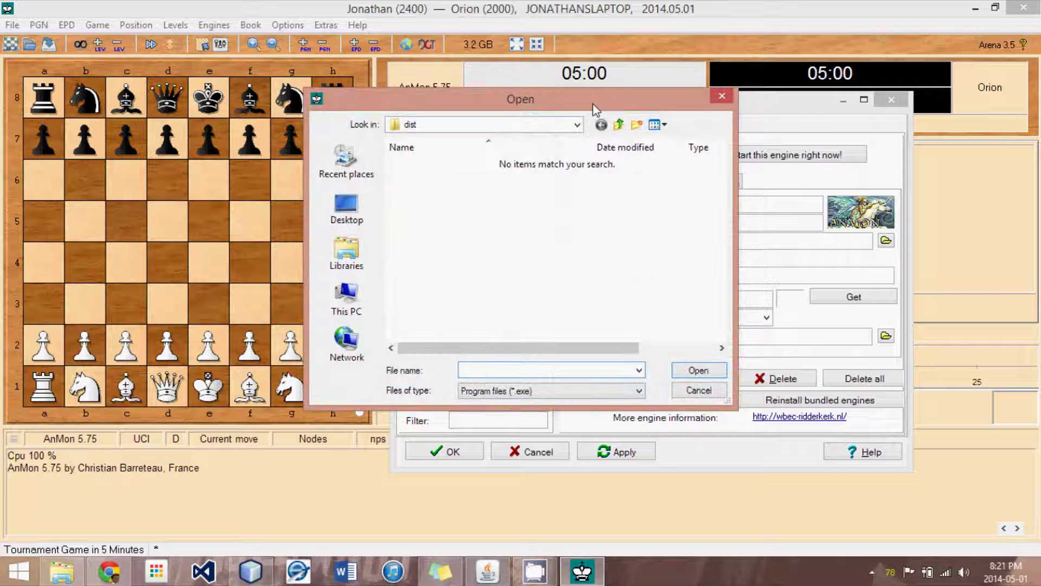
Browse to Orion\dist, filter to Java (*.jar) and open Orion.jar as the engine file
click(619, 125)
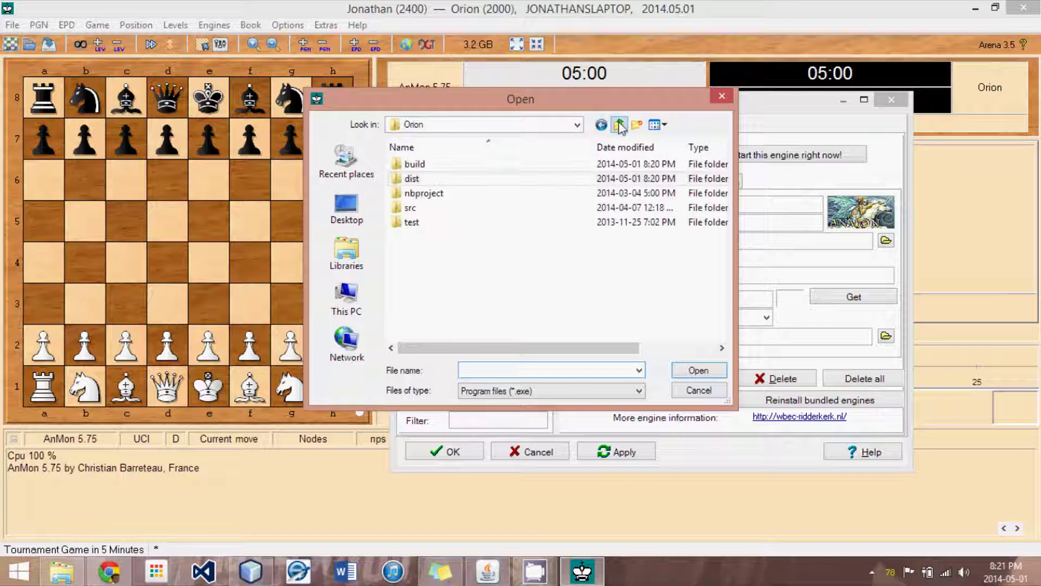
click(619, 124)
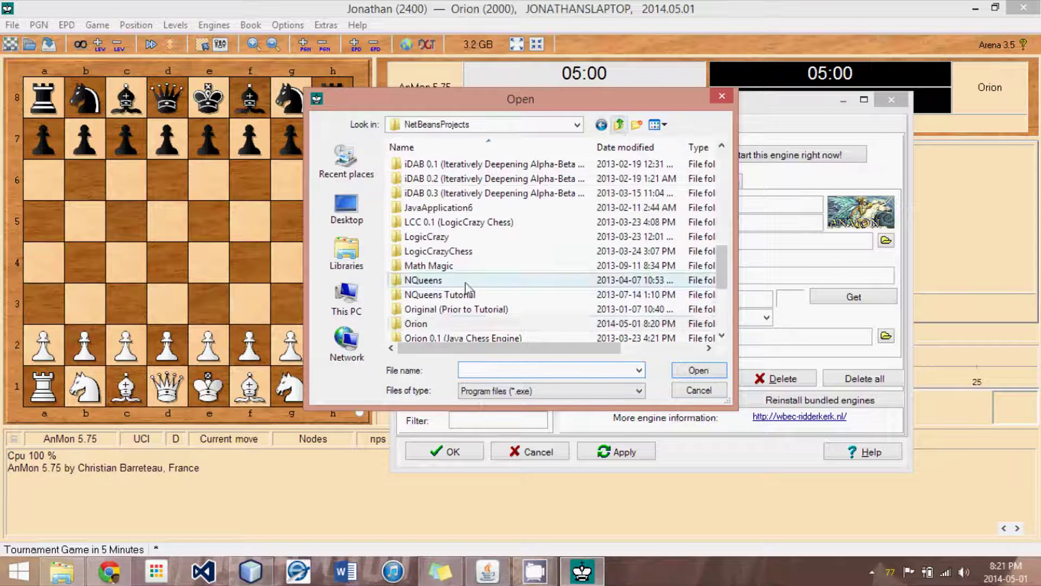
double_click(429, 324)
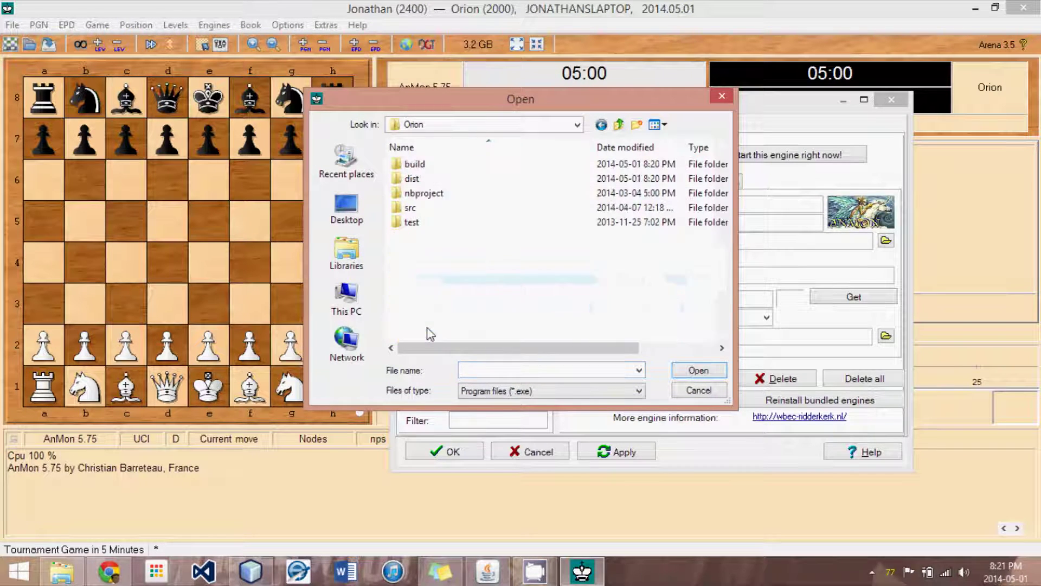
double_click(435, 179)
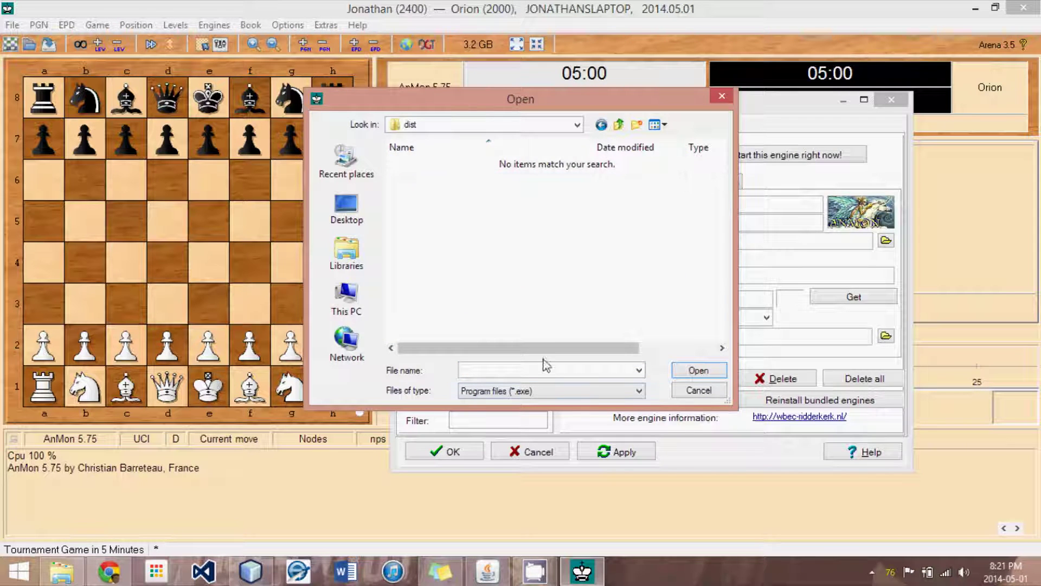
click(542, 390)
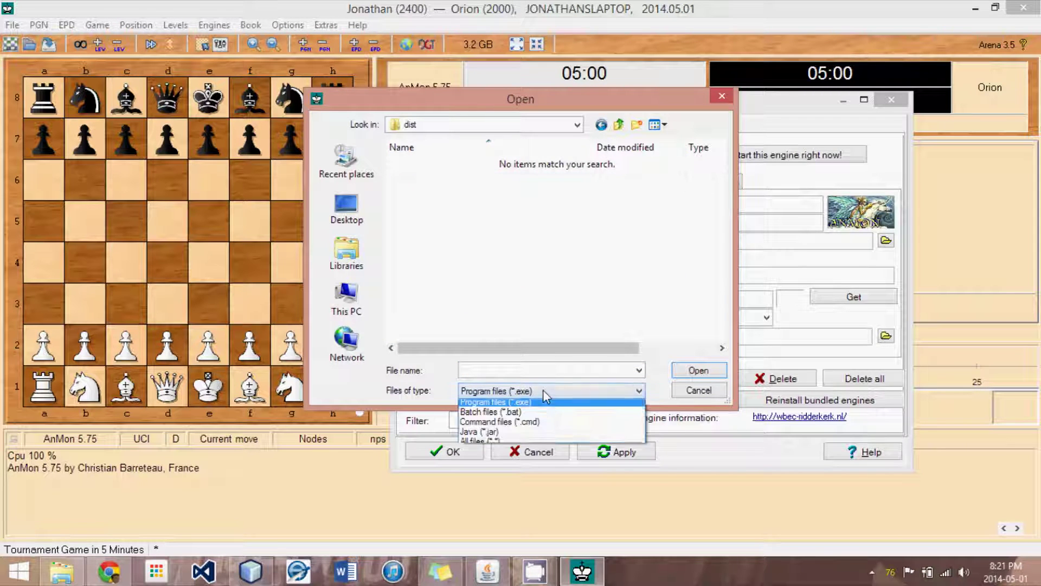
click(542, 438)
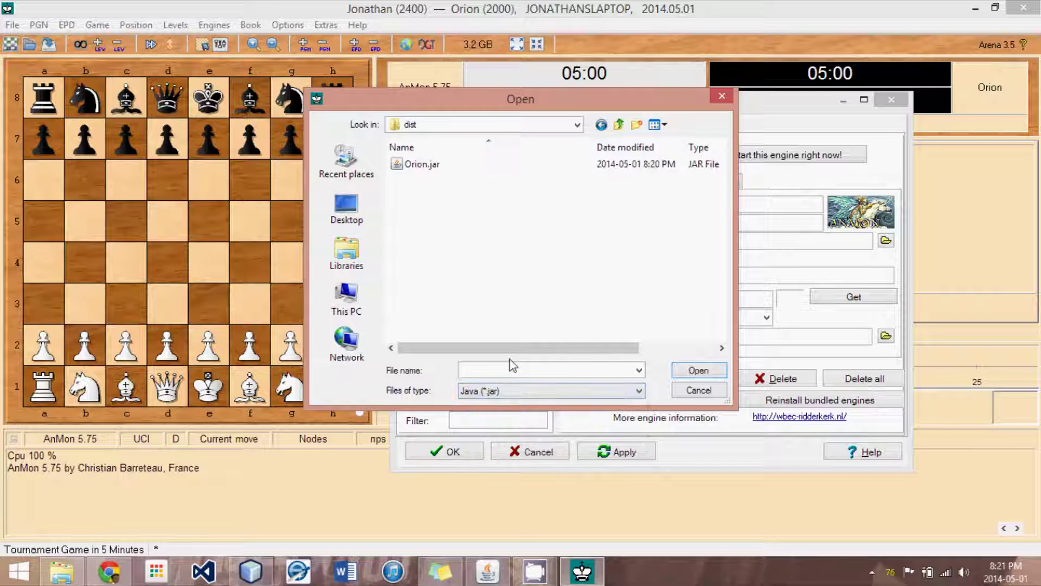
click(430, 164)
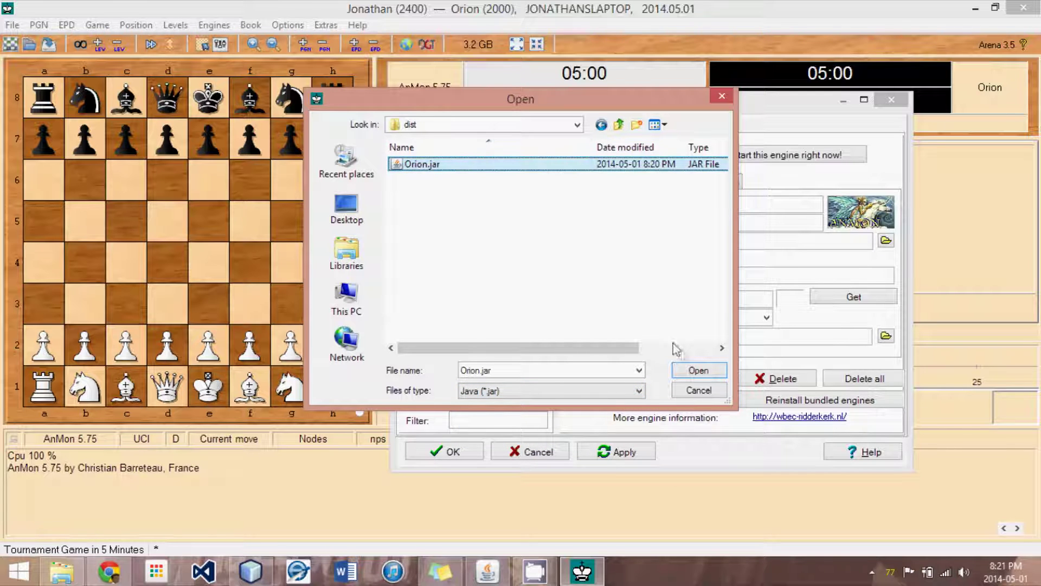
click(691, 370)
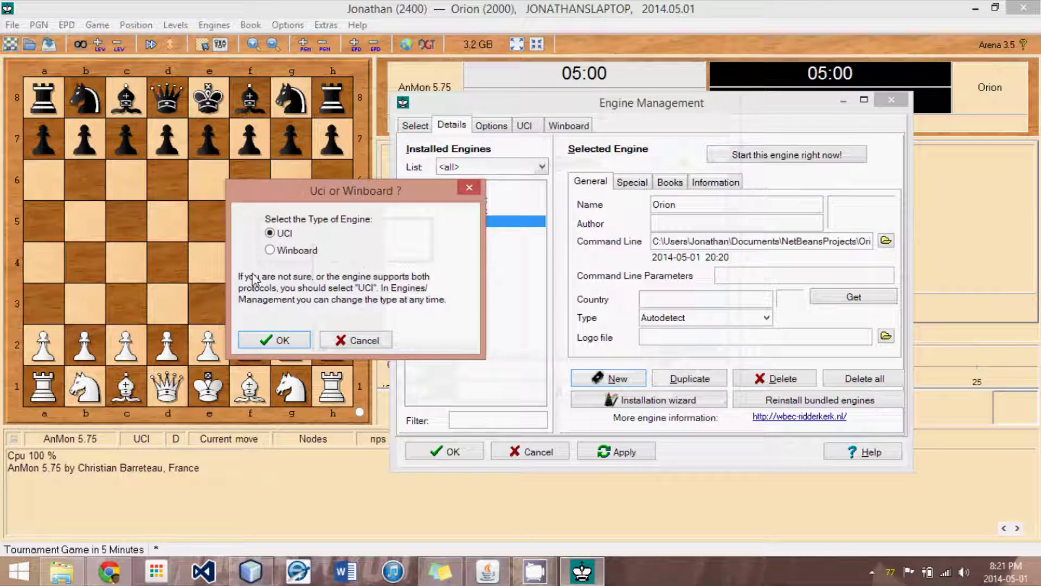
Answer UCI at the engine-type prompt, apply the Orion settings and close Engine Management
click(280, 340)
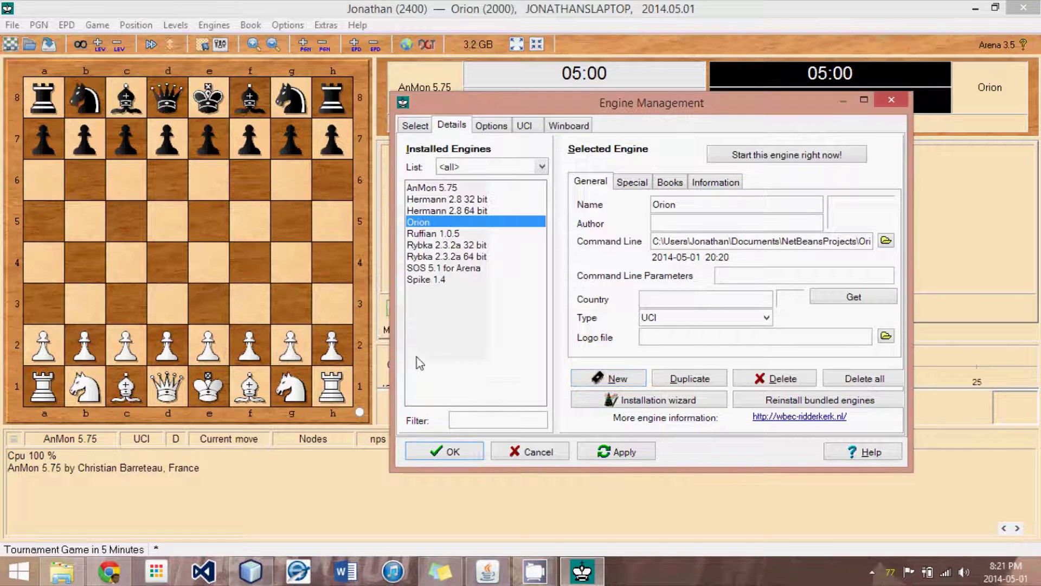
click(473, 126)
click(460, 126)
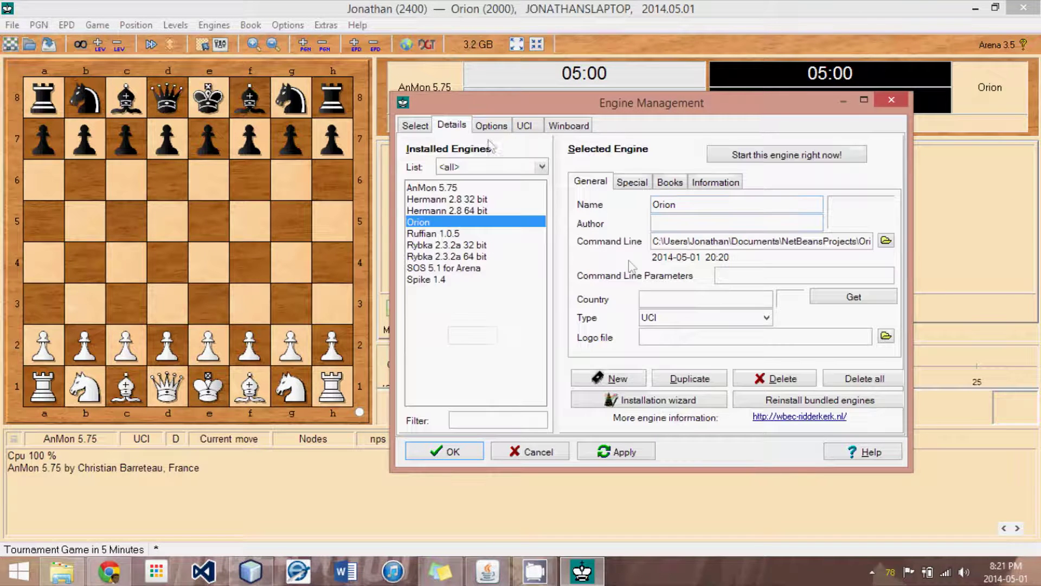
click(618, 452)
click(481, 456)
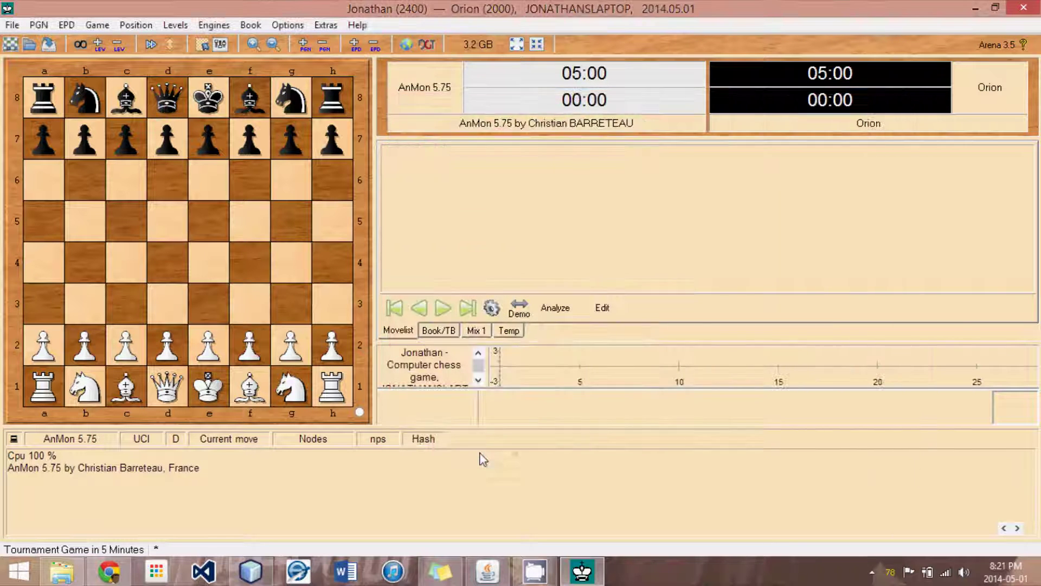
Reopen Engine Management, set Orion's Type dropdown to UCI and confirm with OK
click(226, 26)
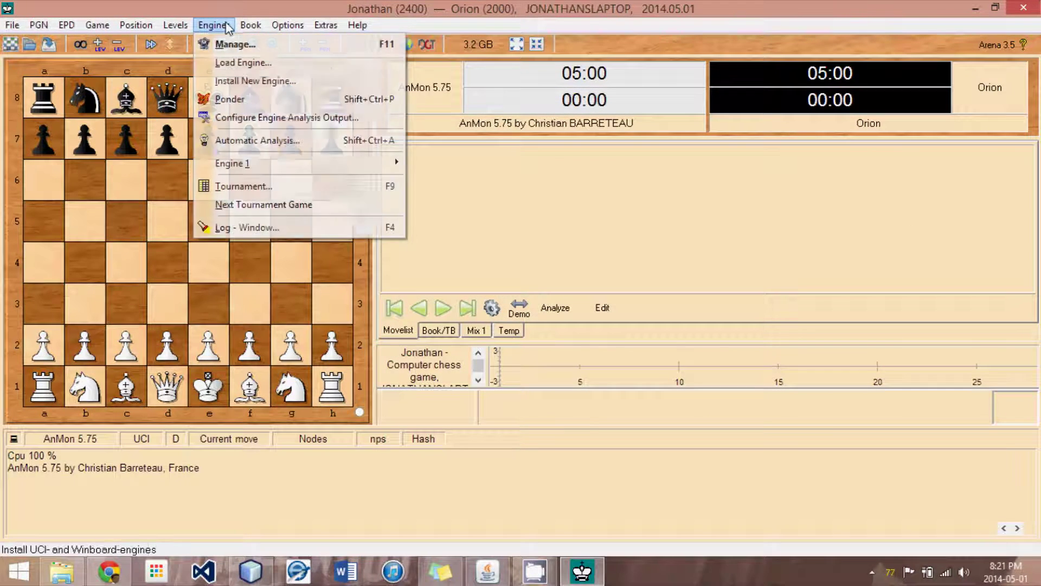
click(232, 42)
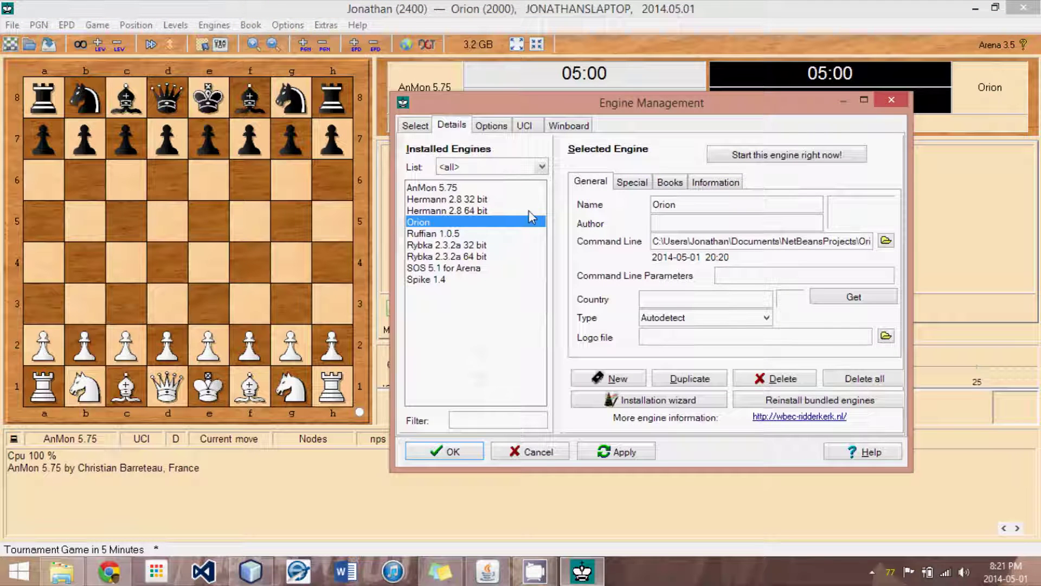
click(764, 320)
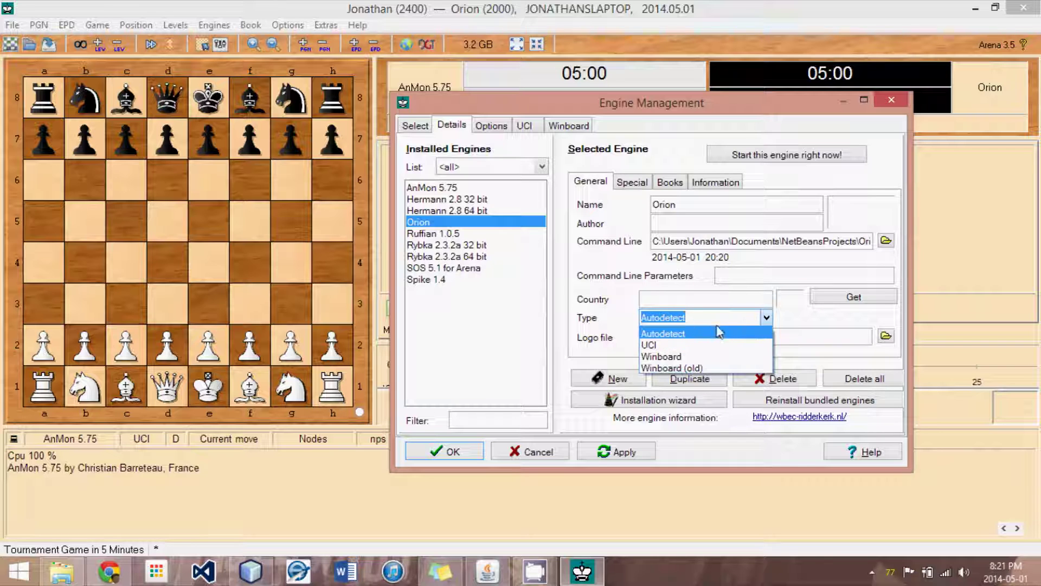
click(784, 324)
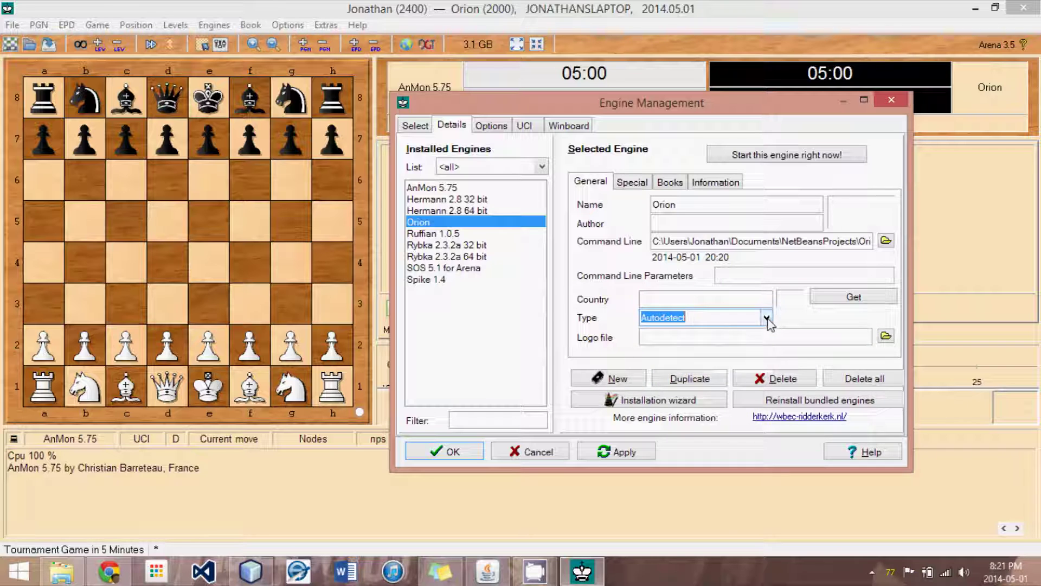
click(767, 319)
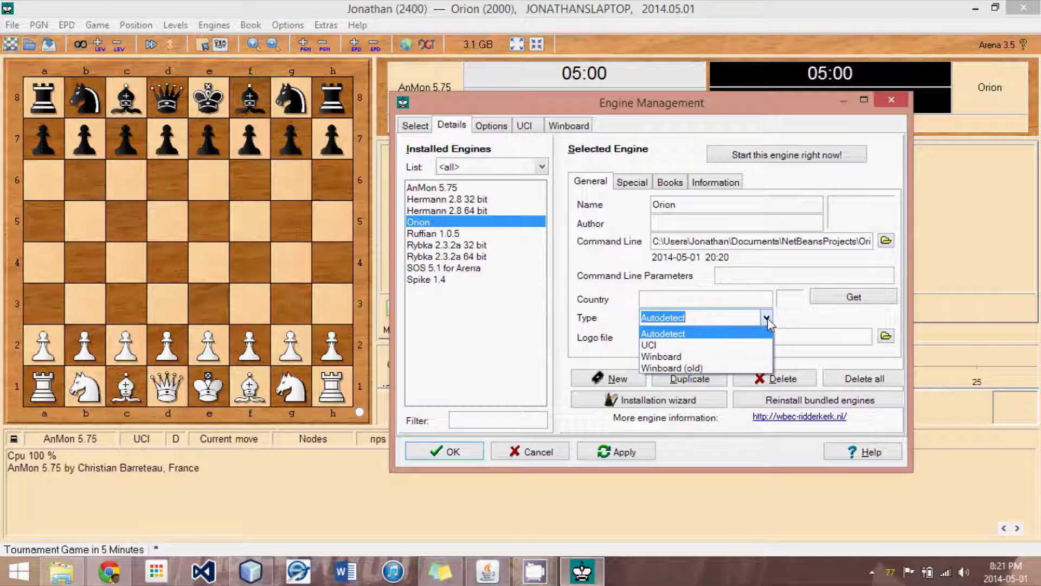
click(748, 346)
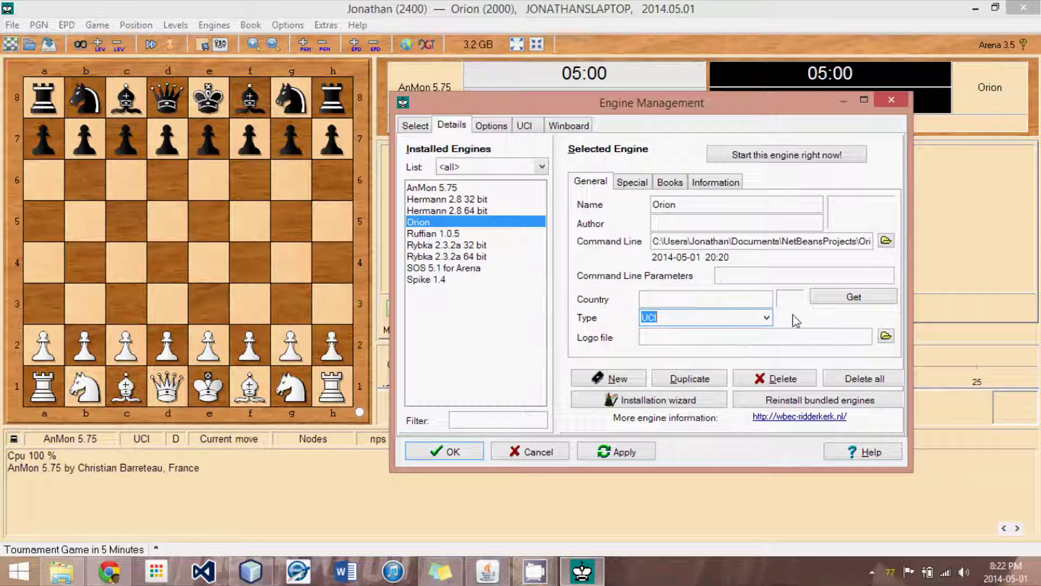
click(437, 444)
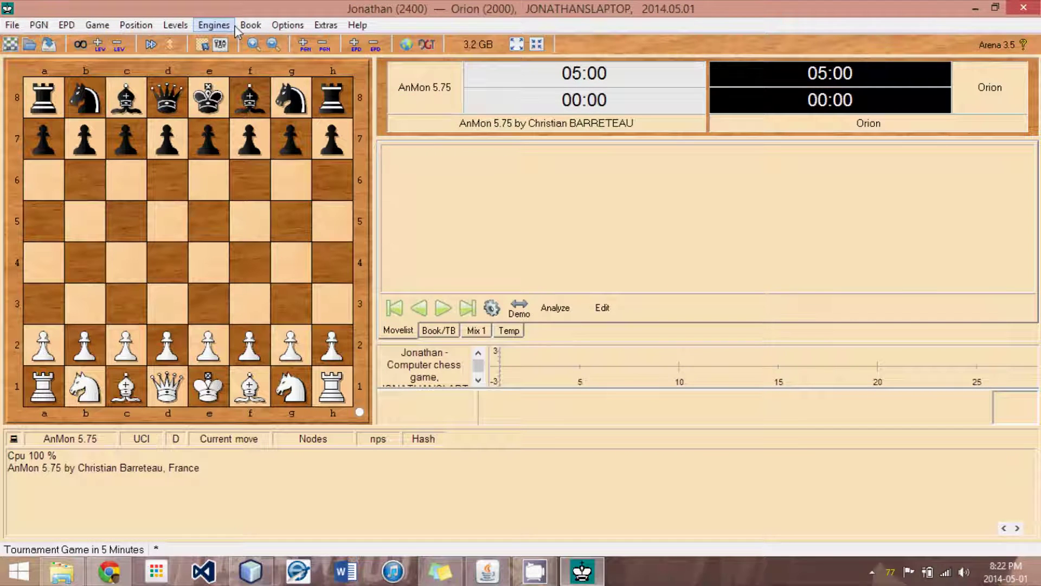
click(234, 26)
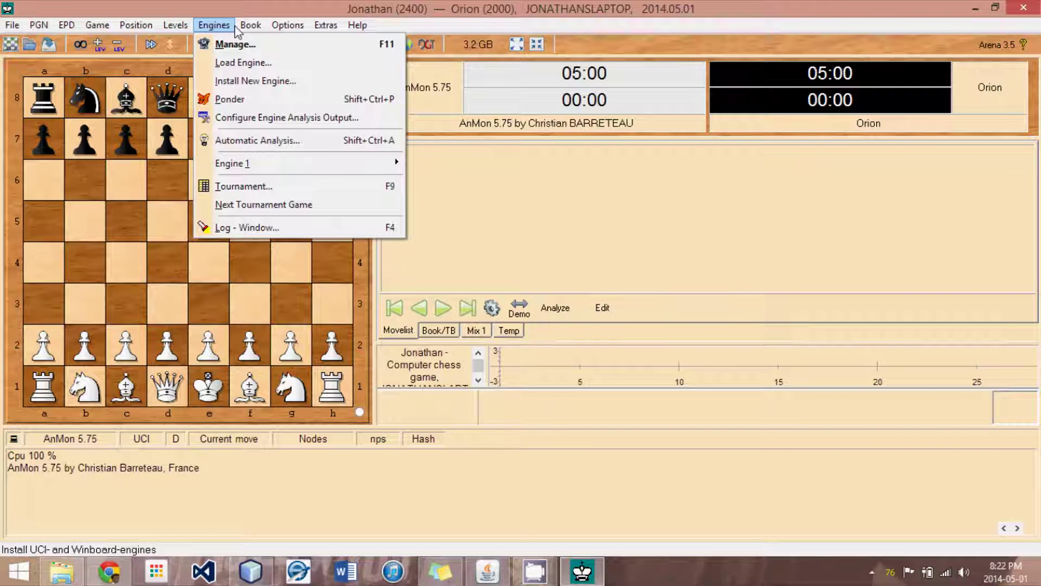
click(235, 27)
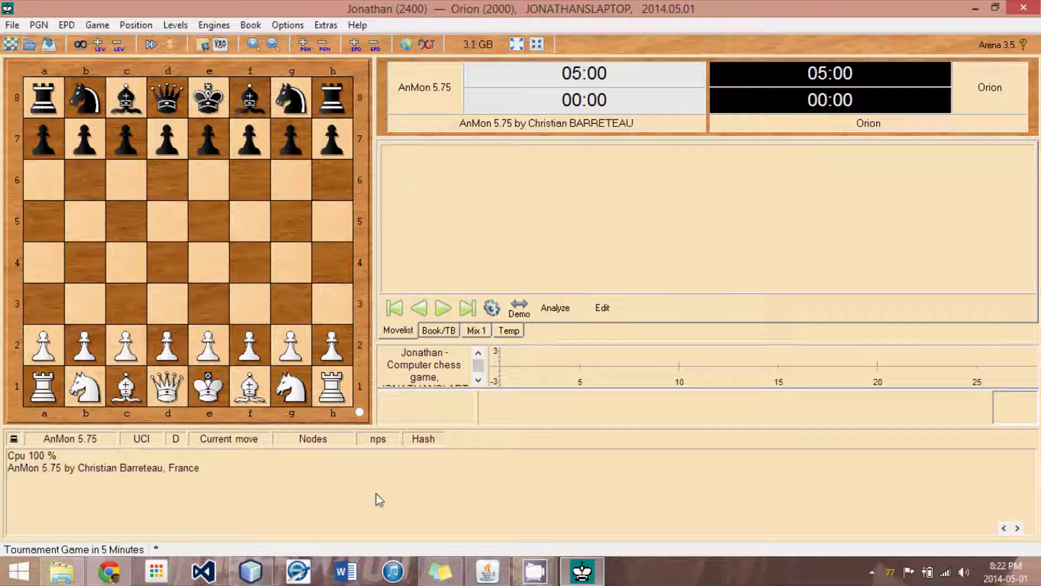
click(250, 570)
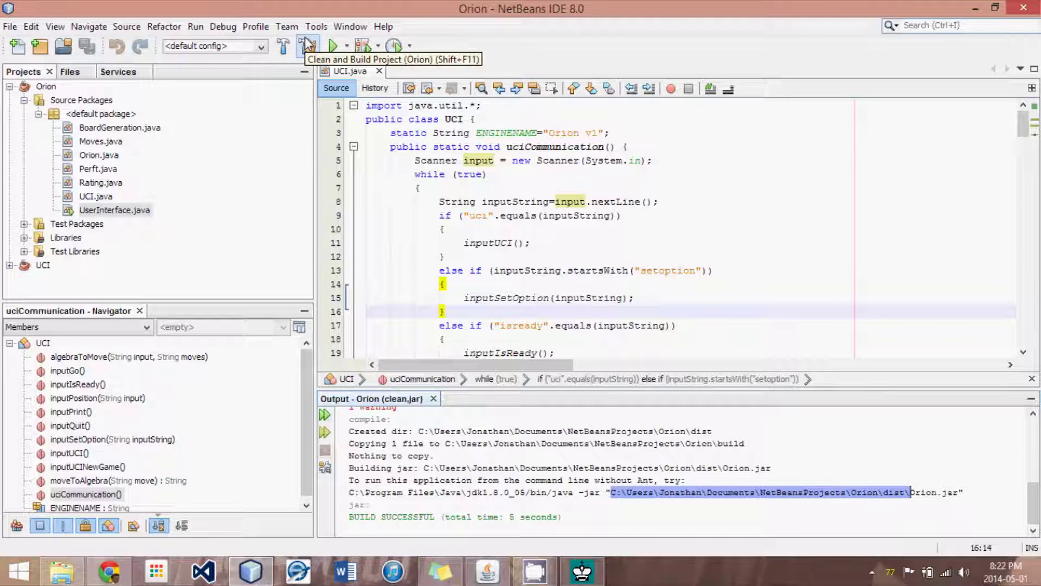
click(582, 570)
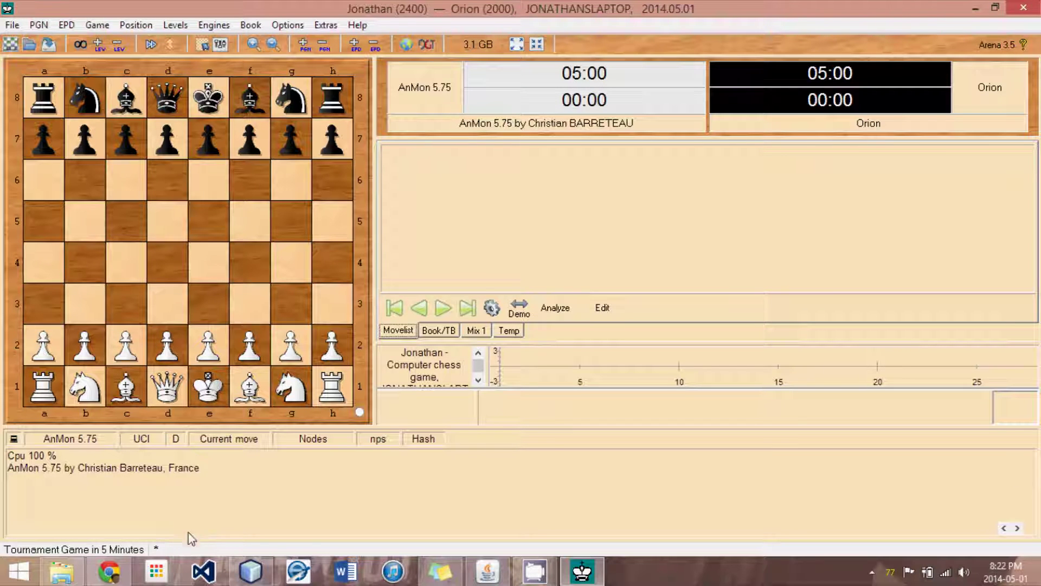
mouse_move(250, 570)
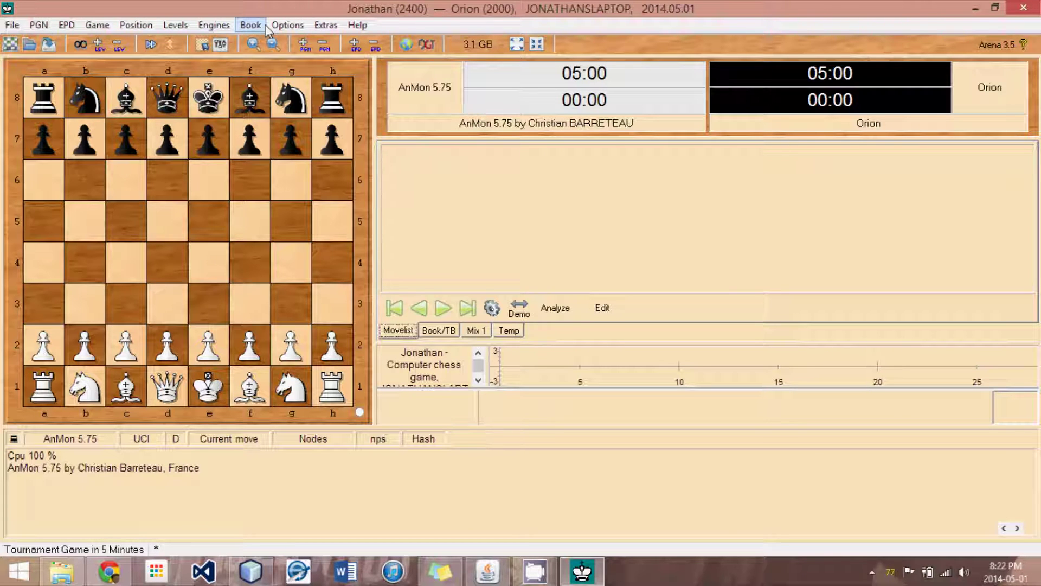
Select Orion in the Engines > Load Engine chooser and load it as Engine 1
click(214, 25)
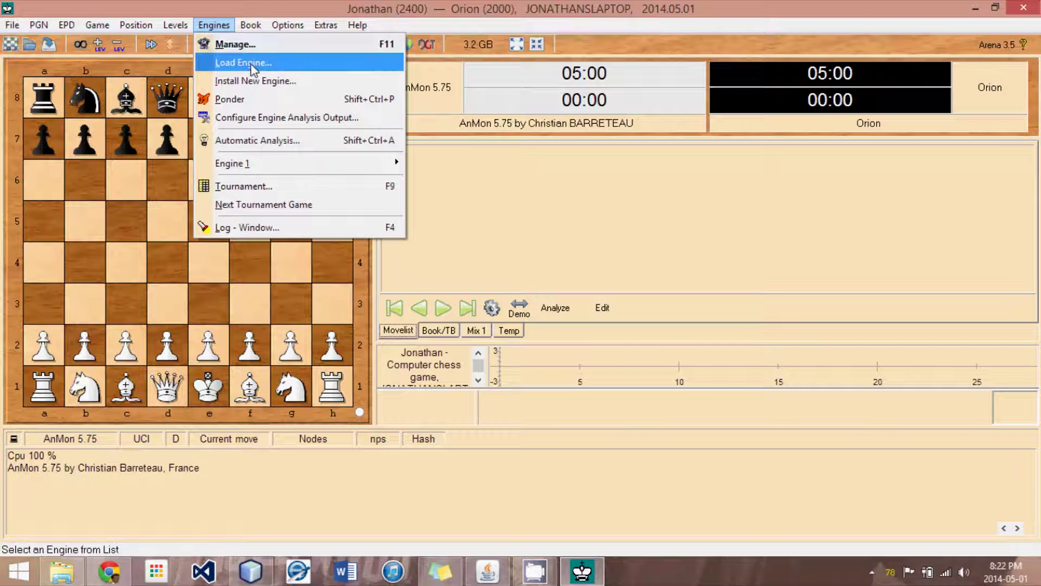
click(250, 64)
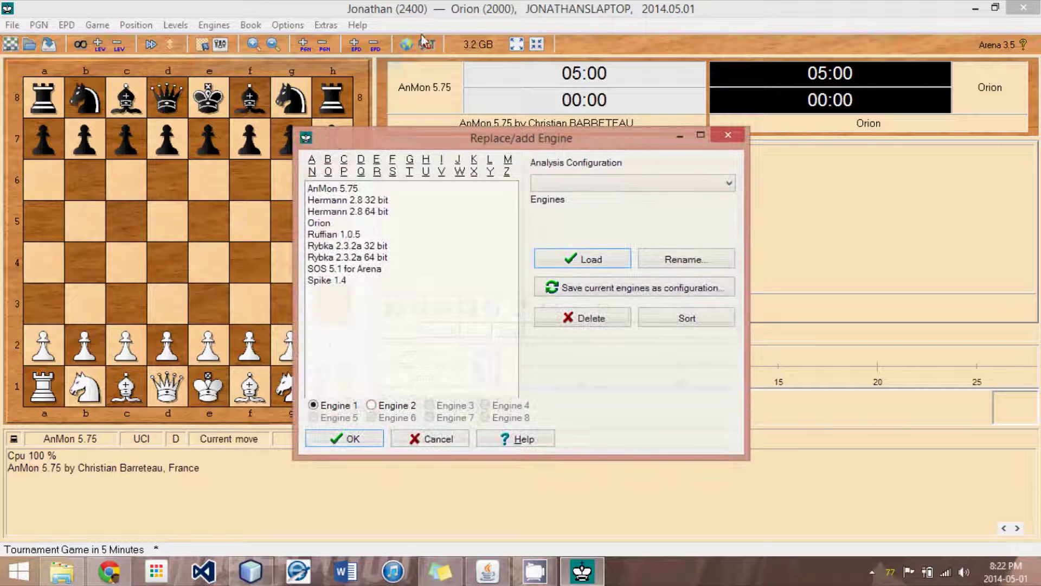
click(727, 136)
click(214, 25)
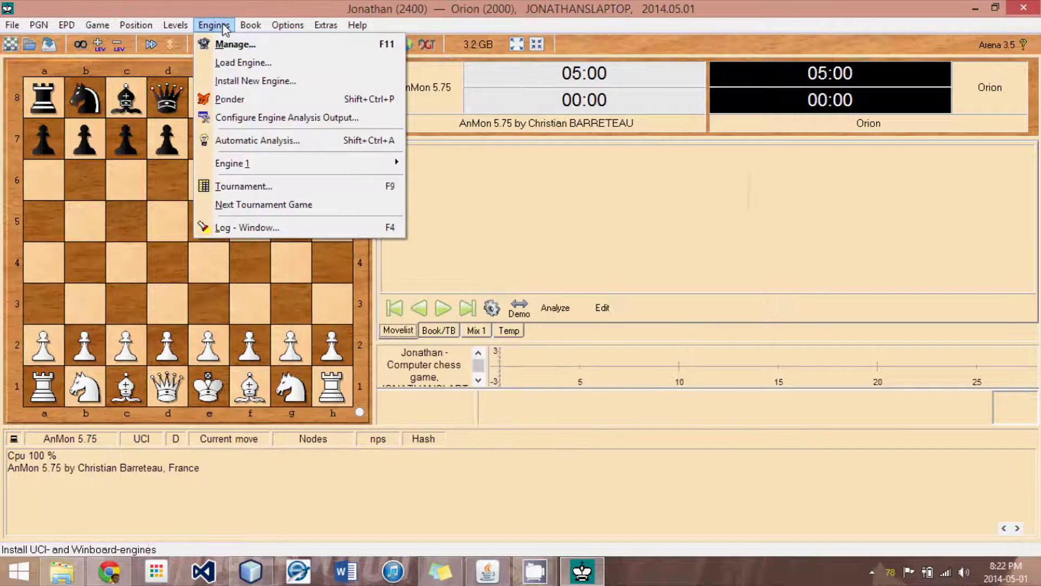
click(251, 65)
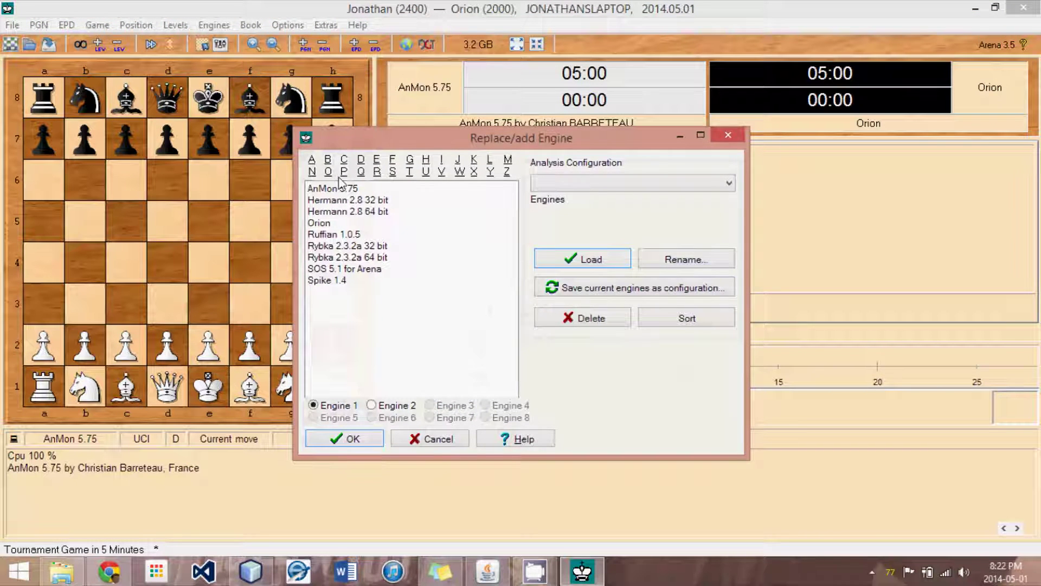
click(338, 224)
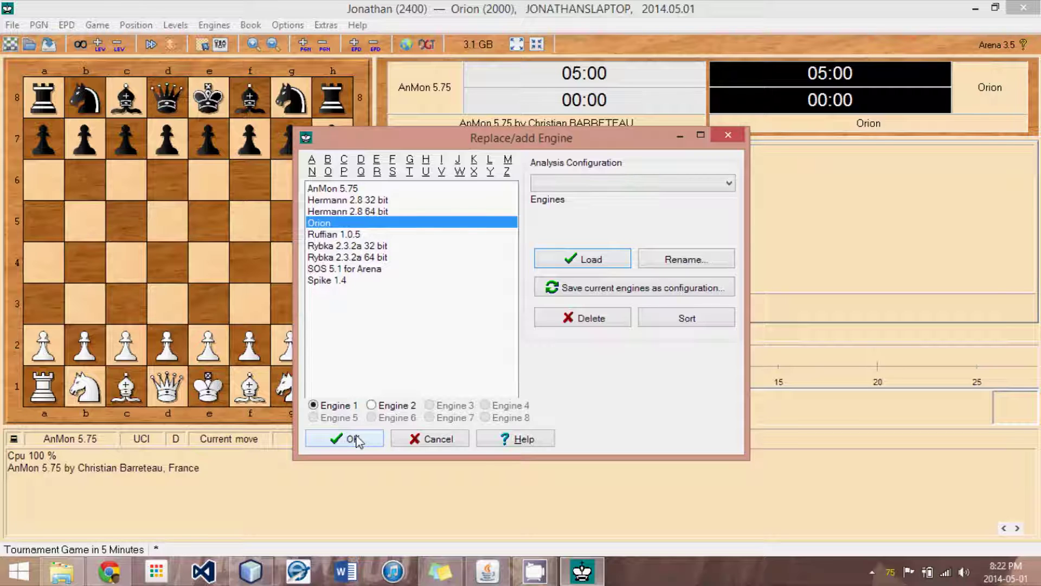
click(354, 439)
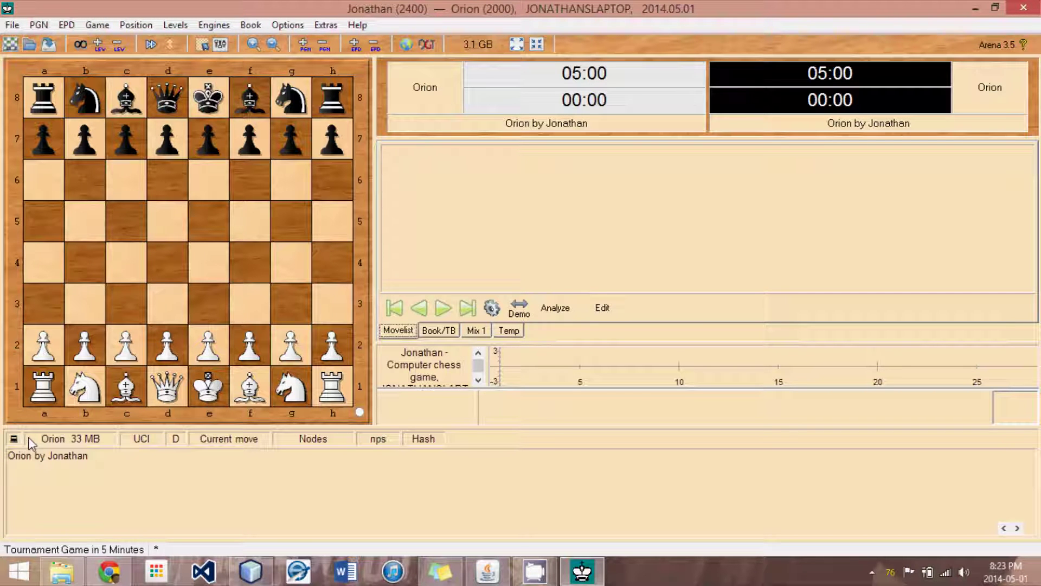
Start the engine so Orion plays 1. h3
click(491, 308)
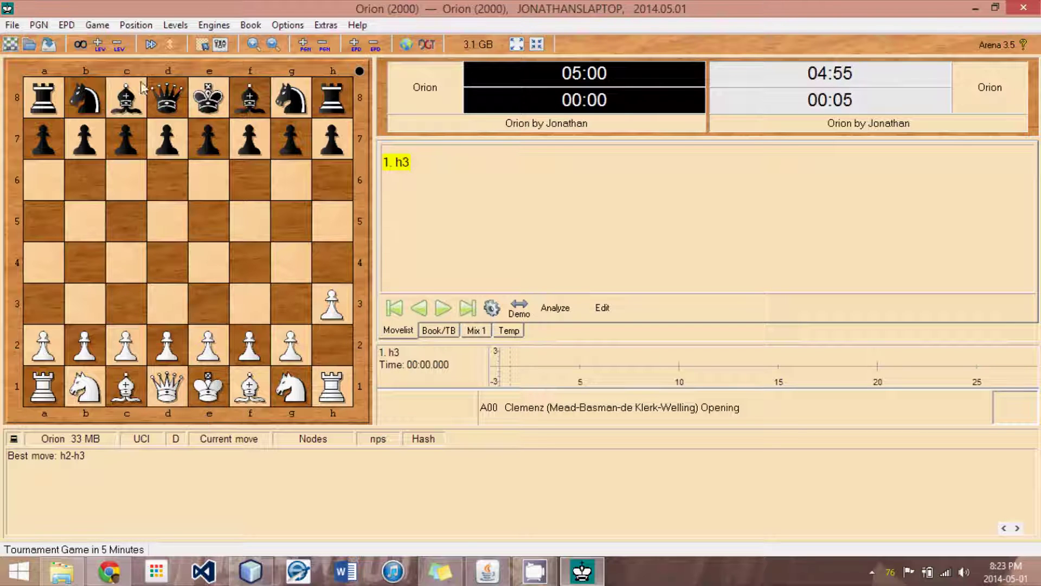
click(214, 25)
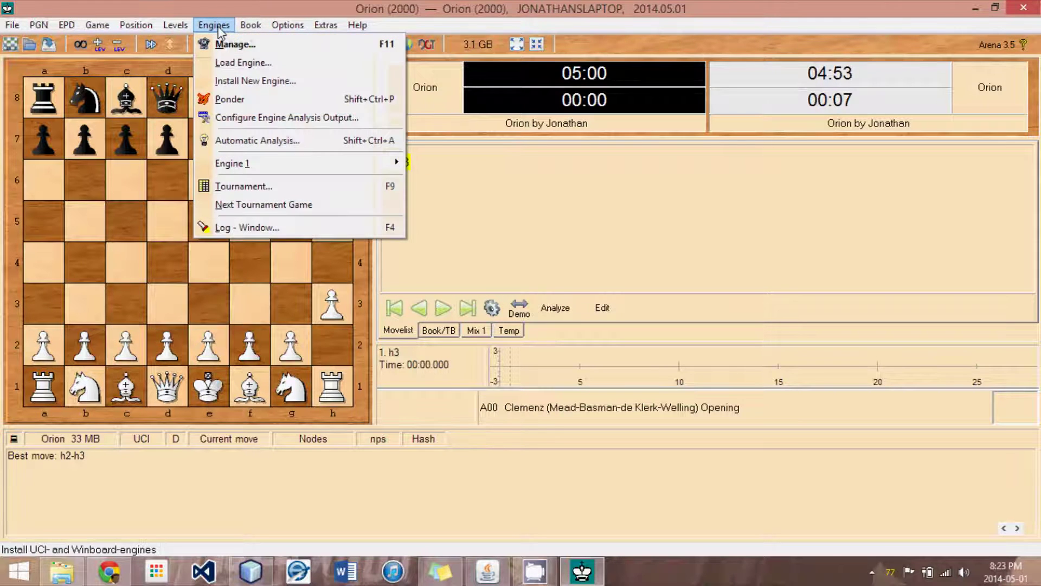
click(259, 225)
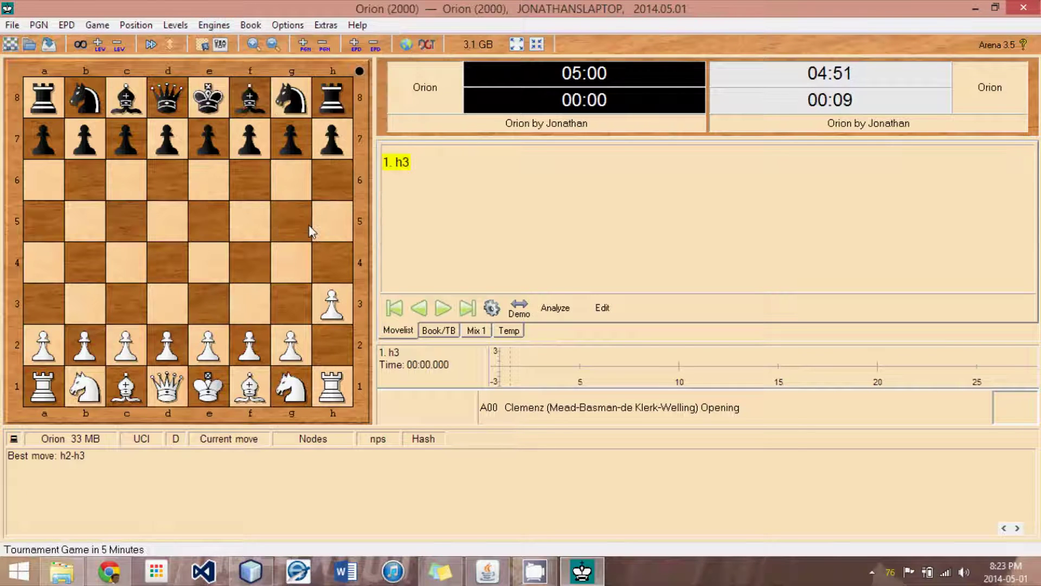
Open the engine log and review the uci, isready/readyok, go and bestmove h2h3 lines, then close it
click(214, 24)
click(255, 226)
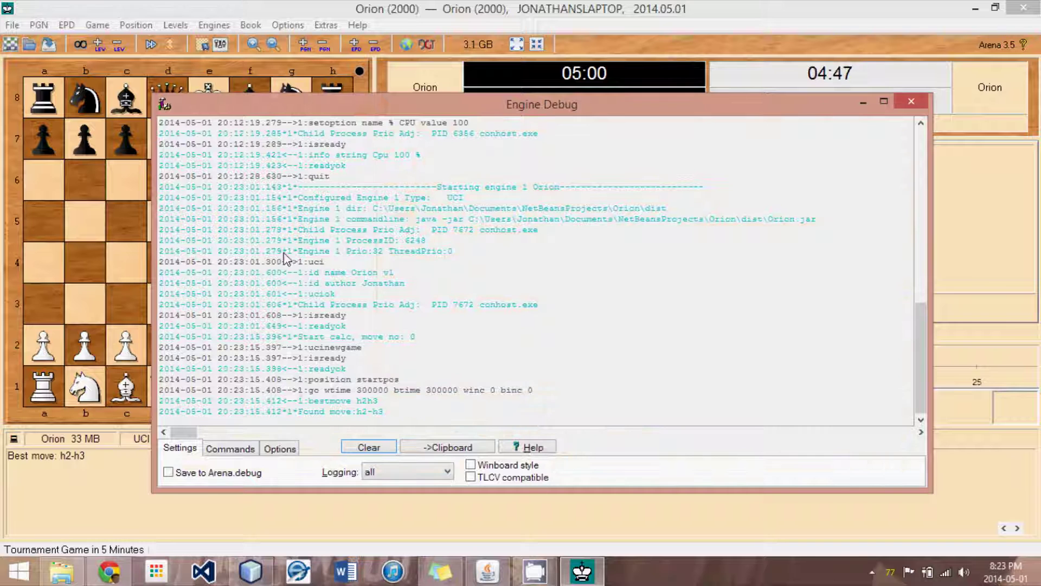
click(329, 263)
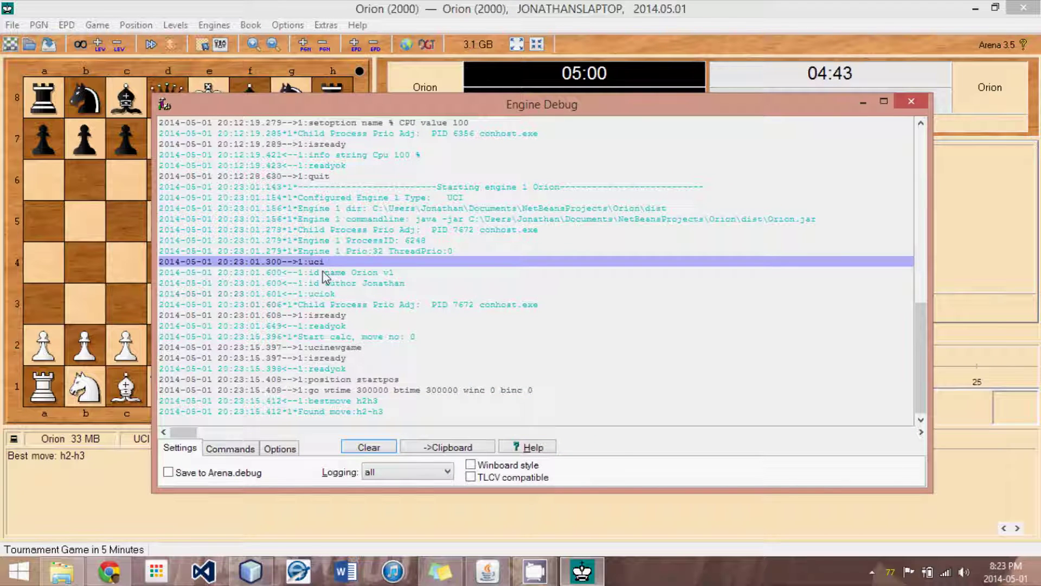
drag(326, 275, 322, 293)
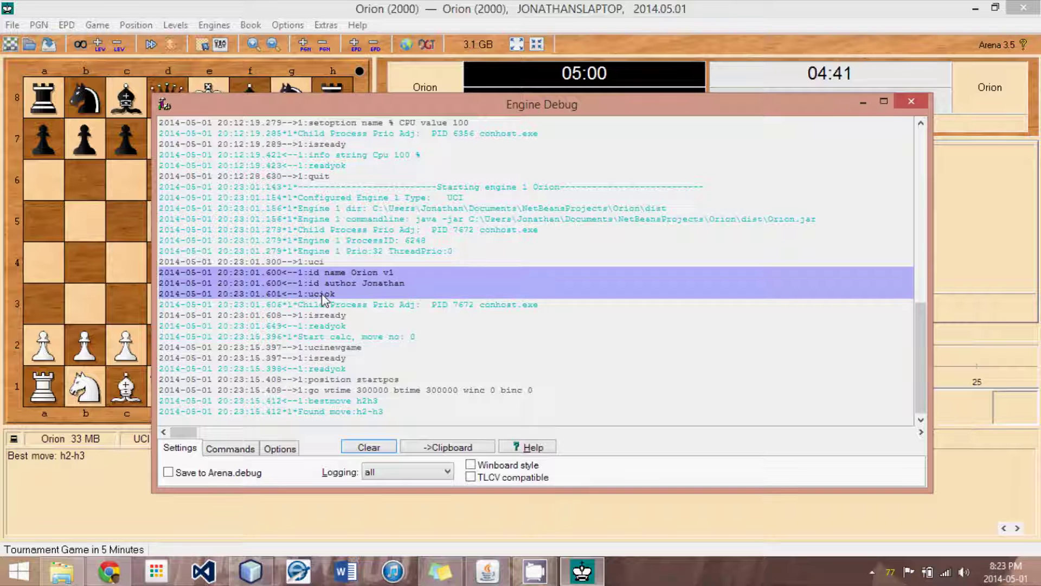
drag(322, 315, 321, 327)
click(327, 319)
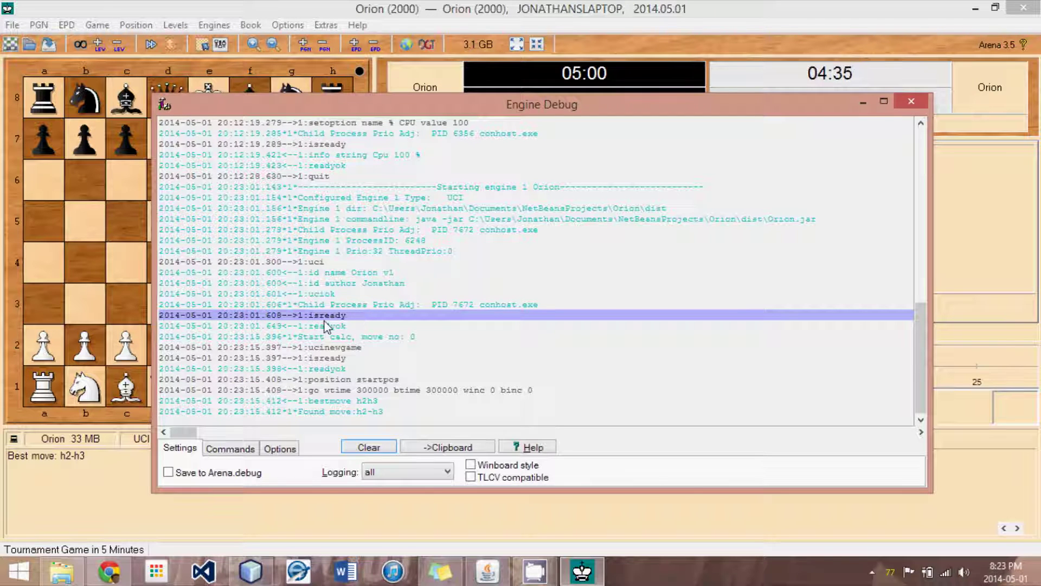
click(324, 327)
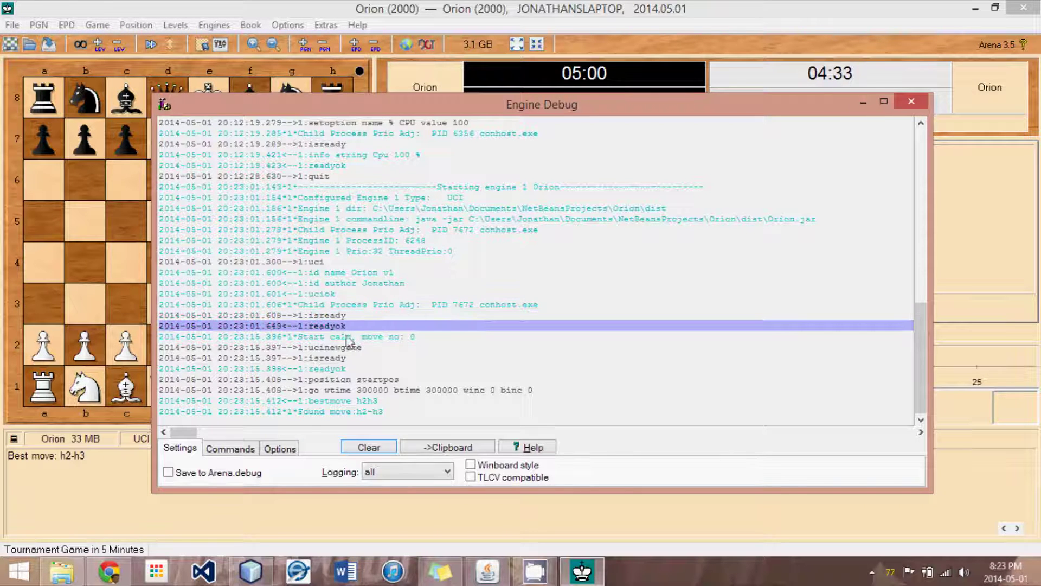
drag(320, 357, 325, 401)
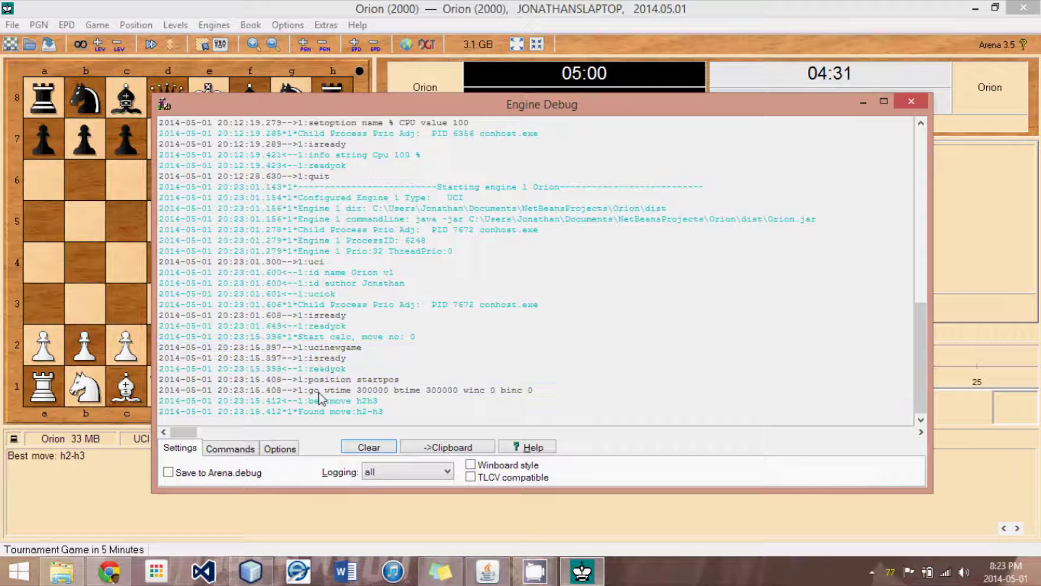
click(326, 398)
click(336, 391)
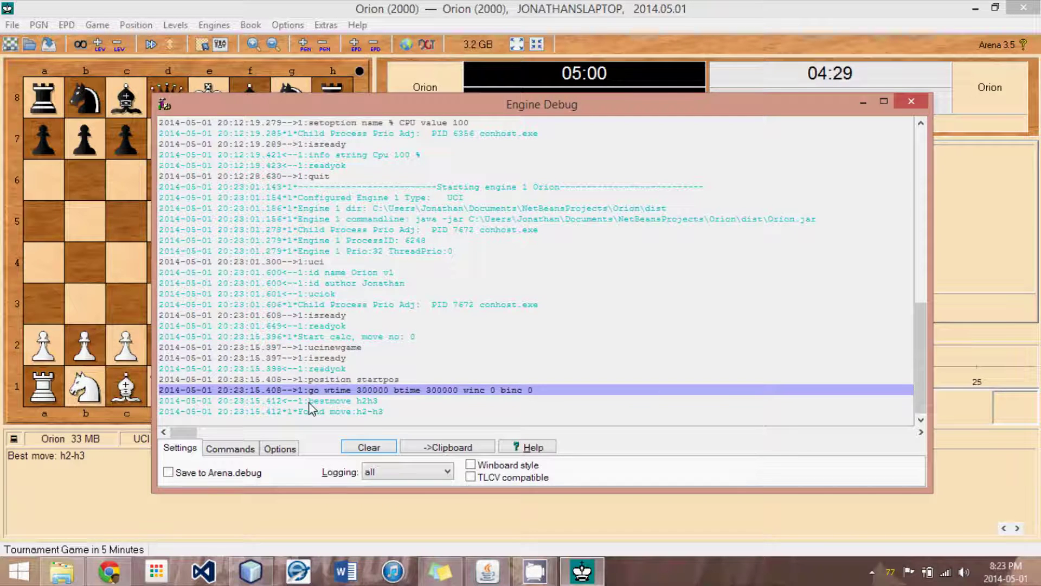
click(366, 401)
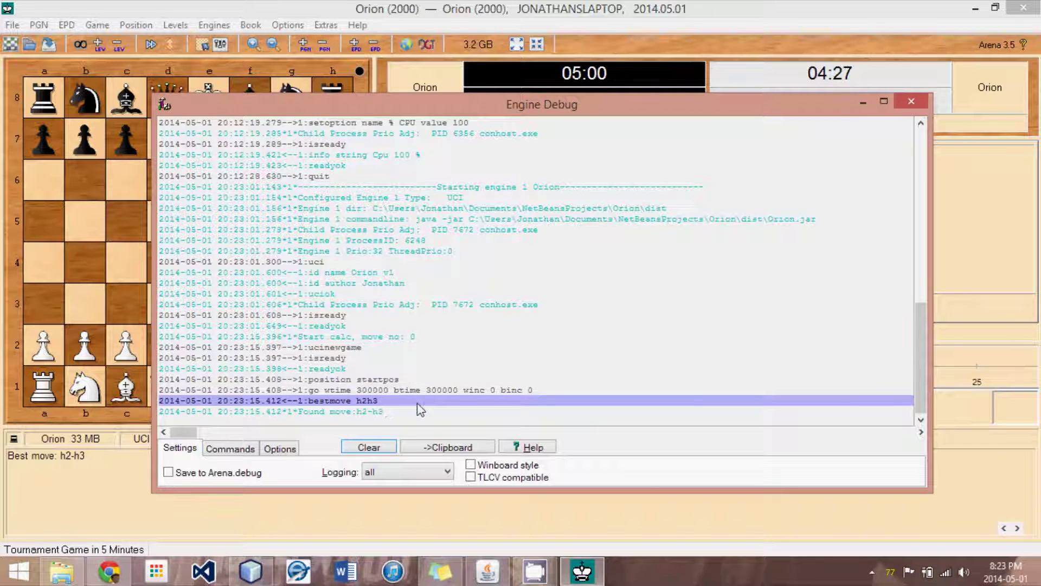
click(927, 103)
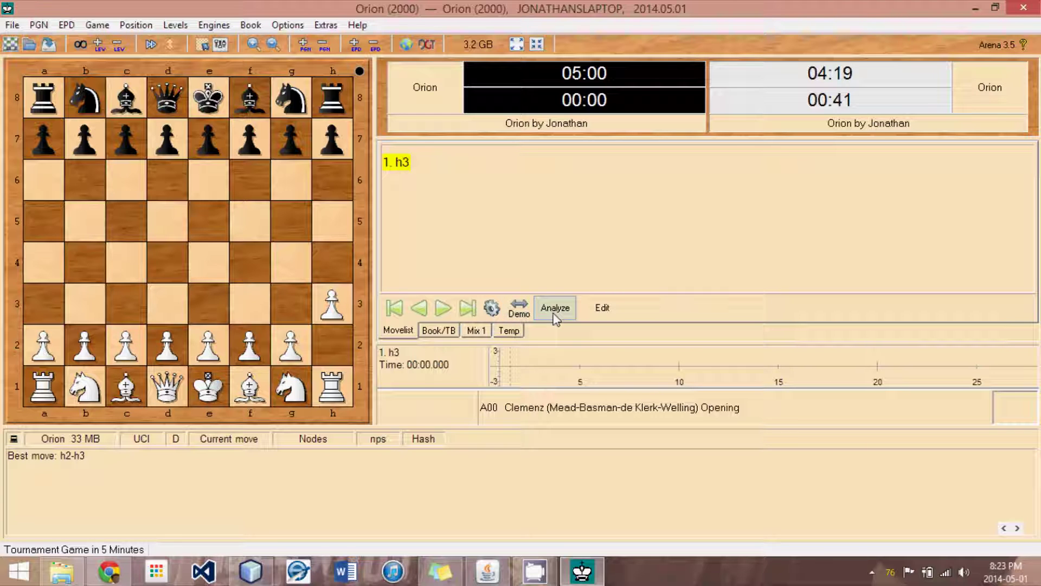
Toggle analysis on and off, then run an Orion self-play game until the illegal 20...Qxb4
click(556, 317)
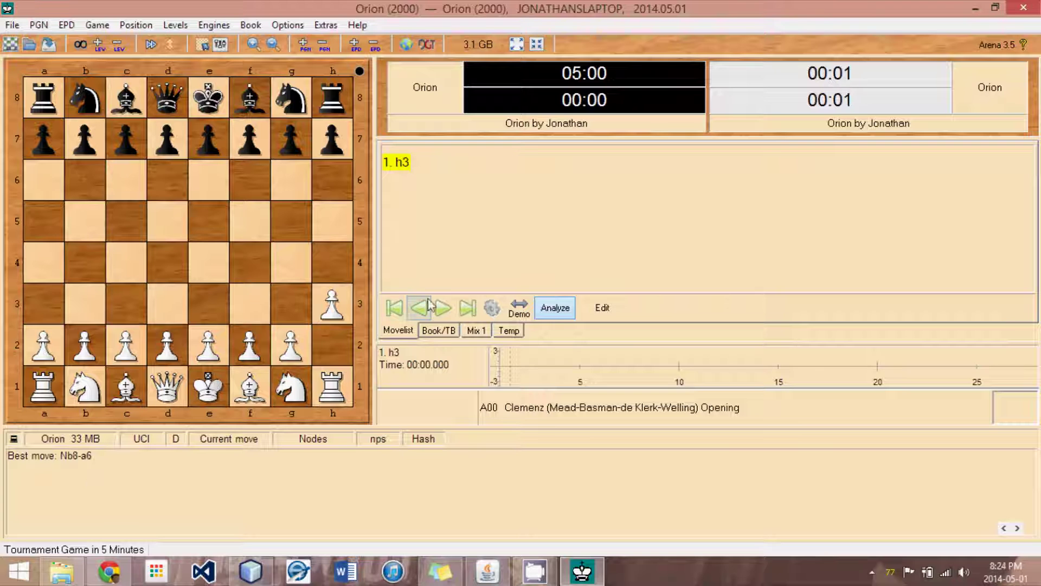
click(558, 316)
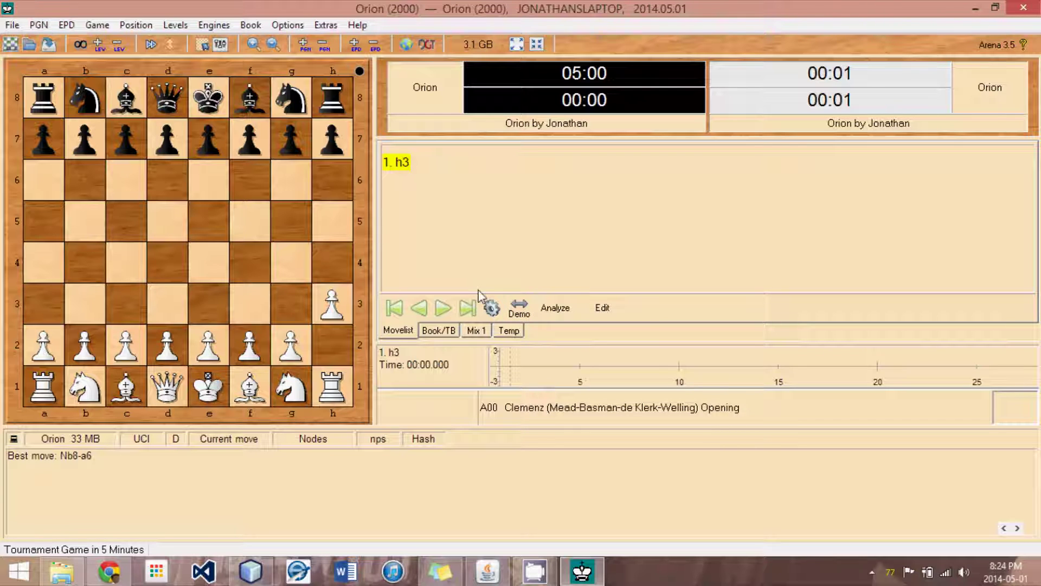
click(517, 309)
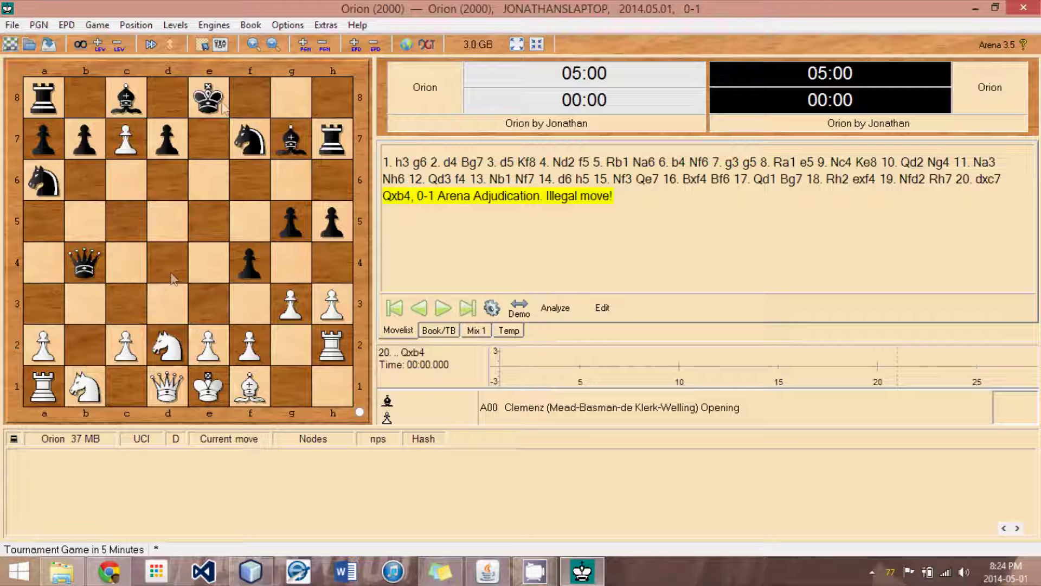
Read the engine debug log blaming bestmove d2c4, close it, and switch to NetBeans
click(571, 202)
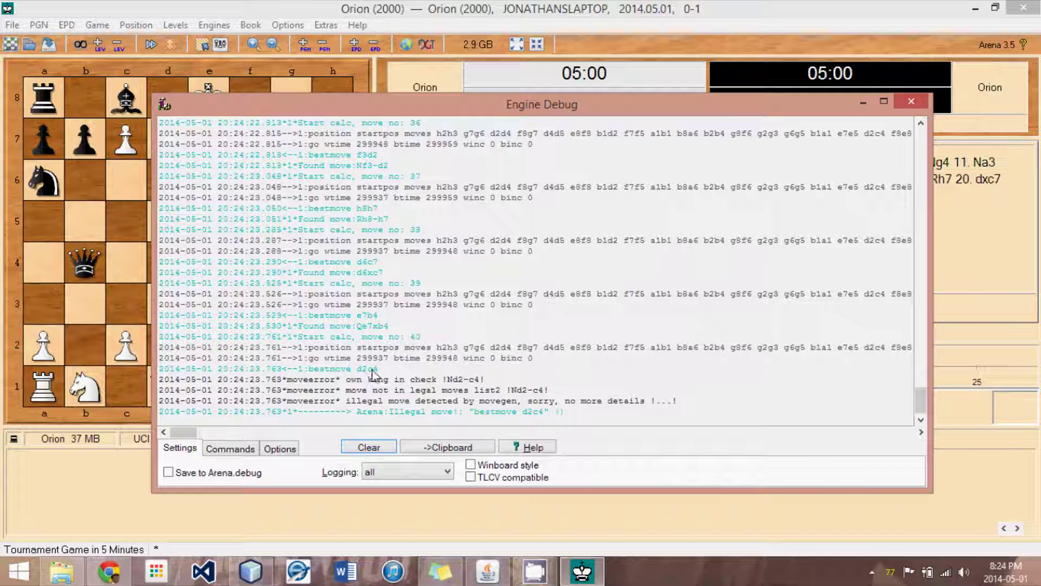
drag(363, 99, 656, 127)
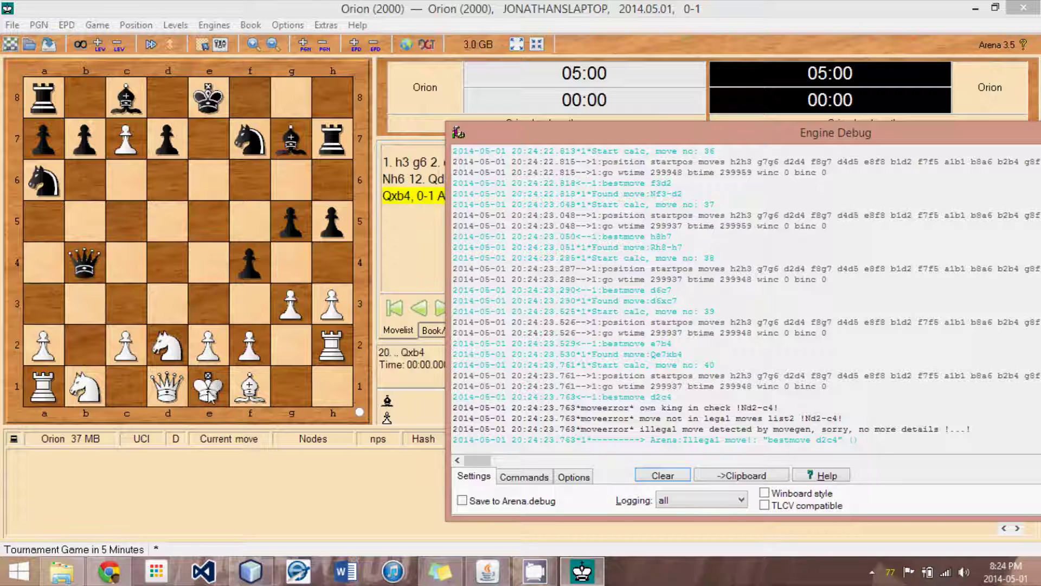
drag(583, 134, 222, 83)
click(843, 79)
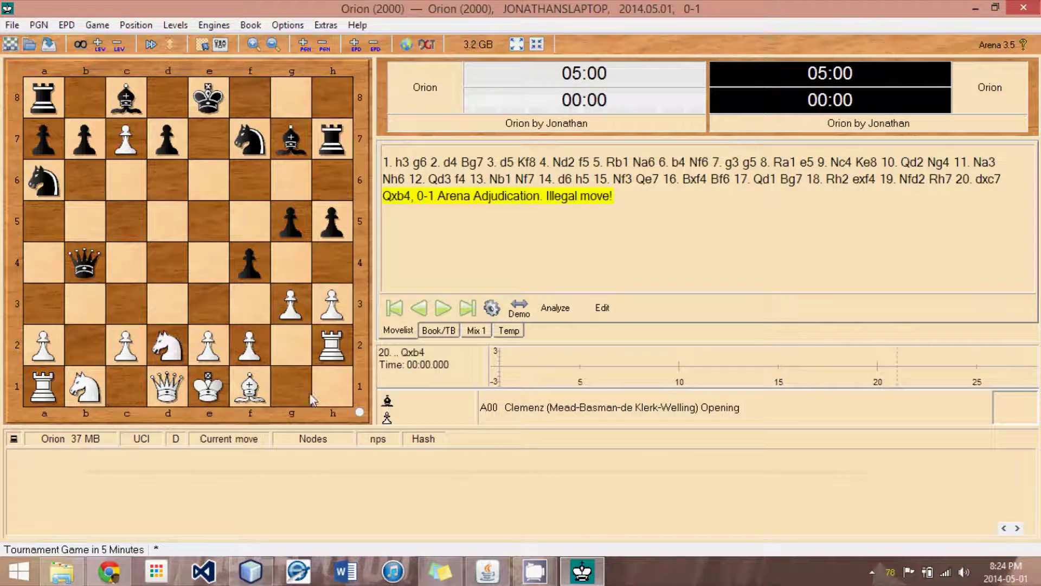
click(251, 571)
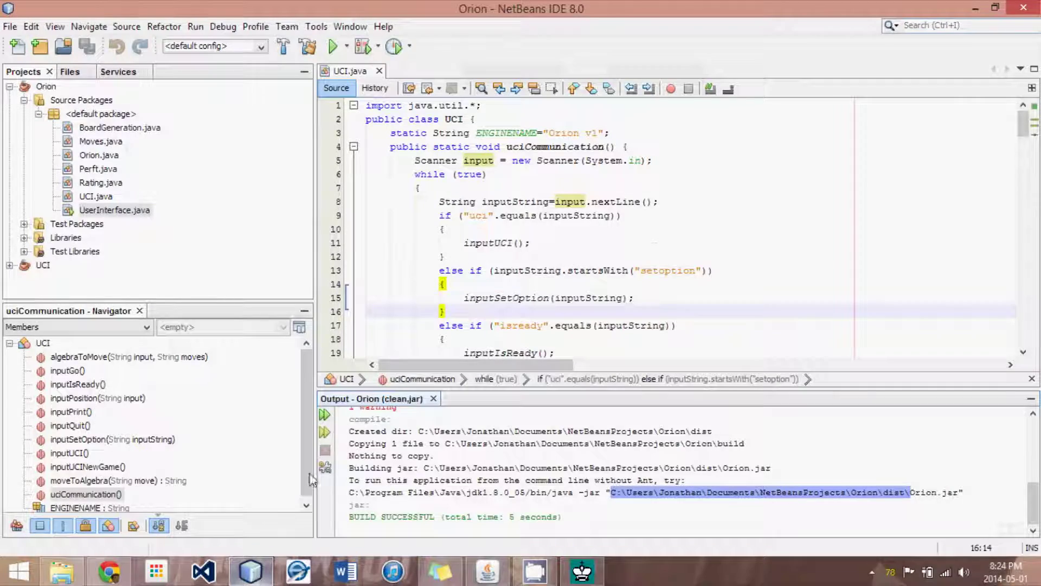
Inspect inputGo's if/else move-generation block in UCI.java, then return to Arena and step back a move
drag(1024, 117, 1036, 187)
scroll(1027, 190, down, 5)
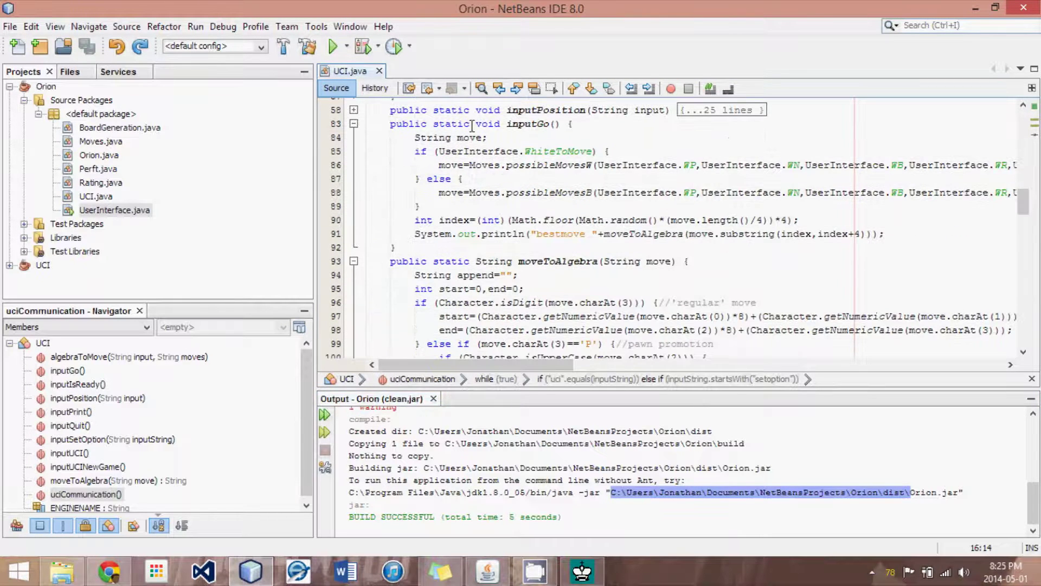
mouse_move(416, 151)
mouse_down()
mouse_move(476, 210)
mouse_move(416, 153)
mouse_up()
click(475, 210)
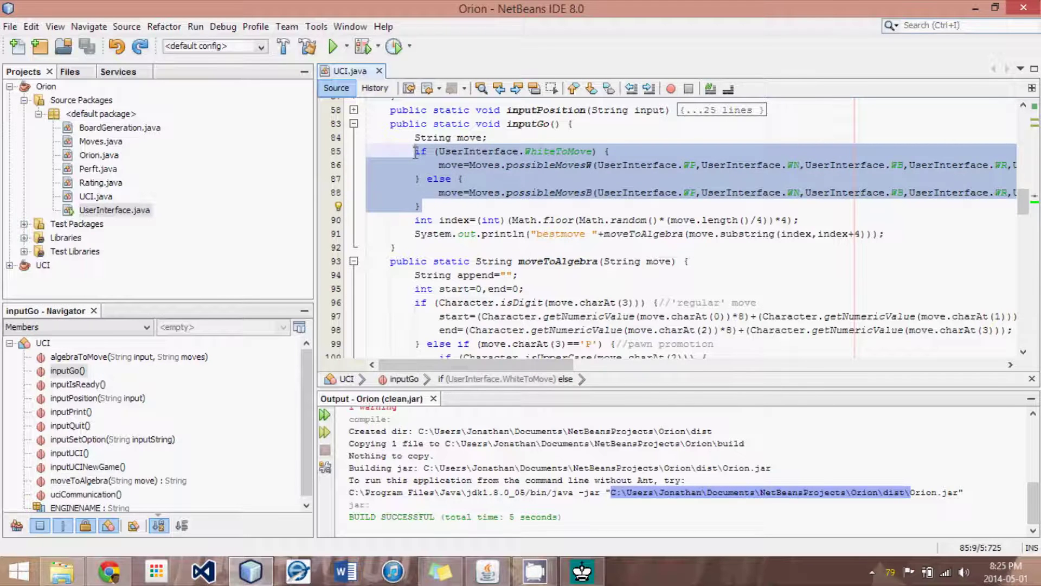
click(416, 153)
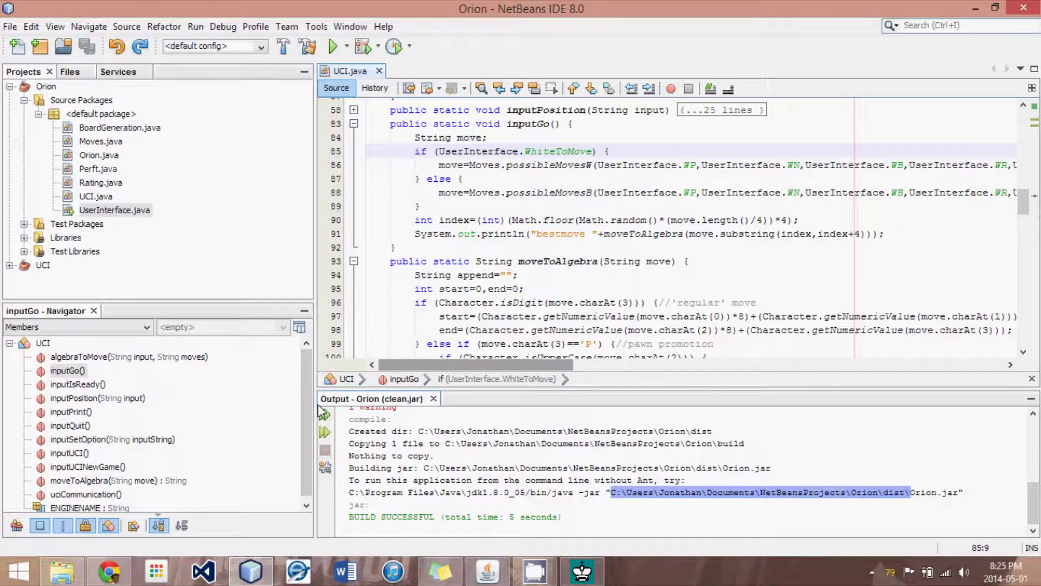
click(582, 570)
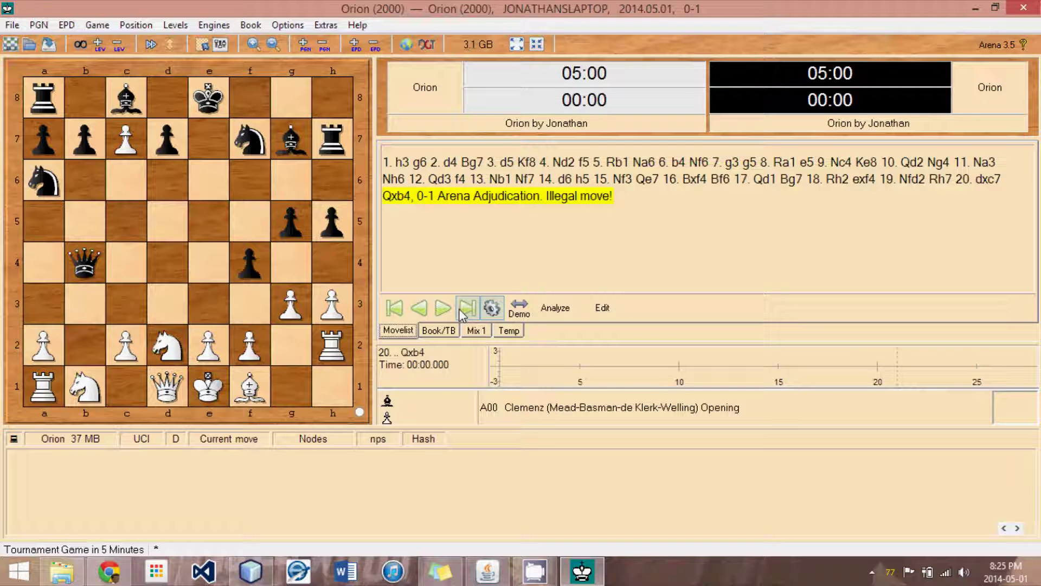
click(418, 307)
Take back the illegal Qxb4 and resume play to 22. cxd8Q (1-0), then show the dist folder
click(440, 310)
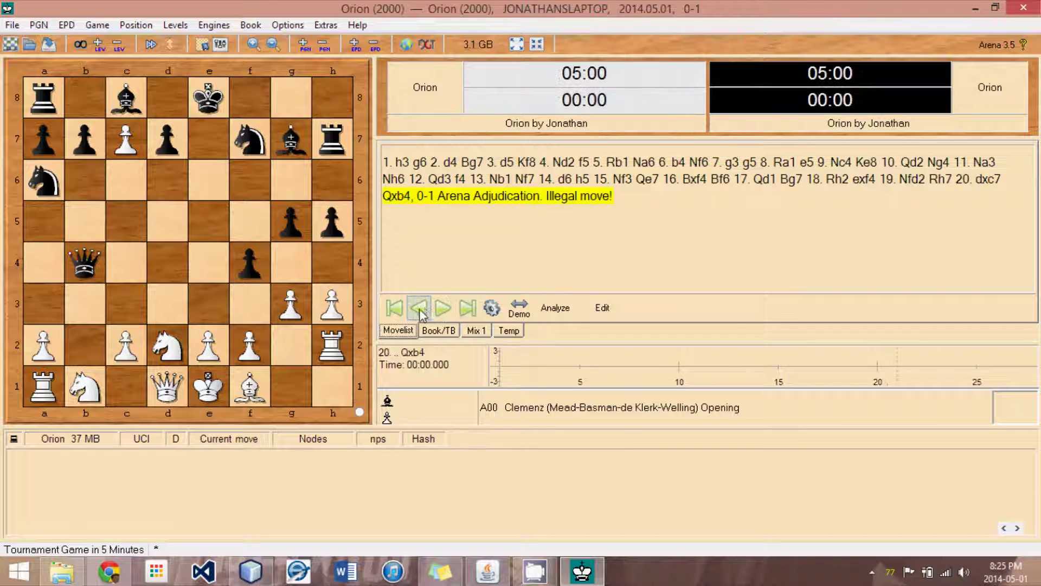
click(492, 309)
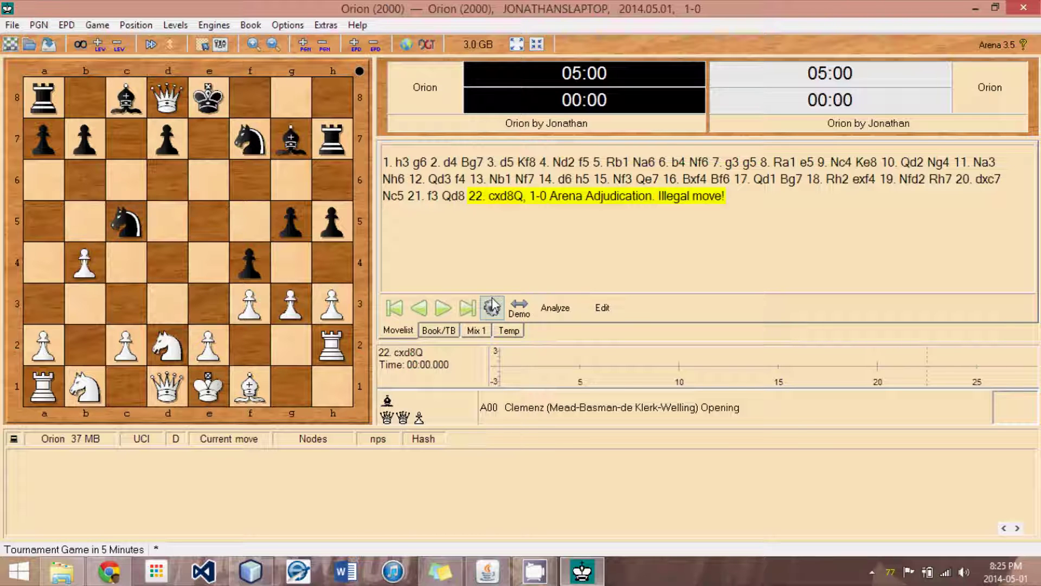
click(62, 571)
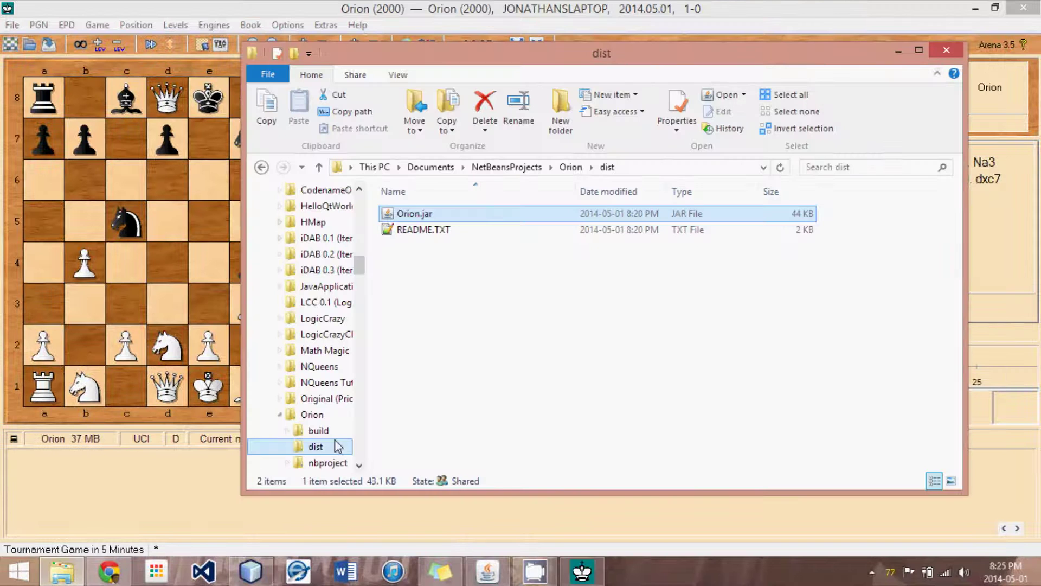
click(476, 351)
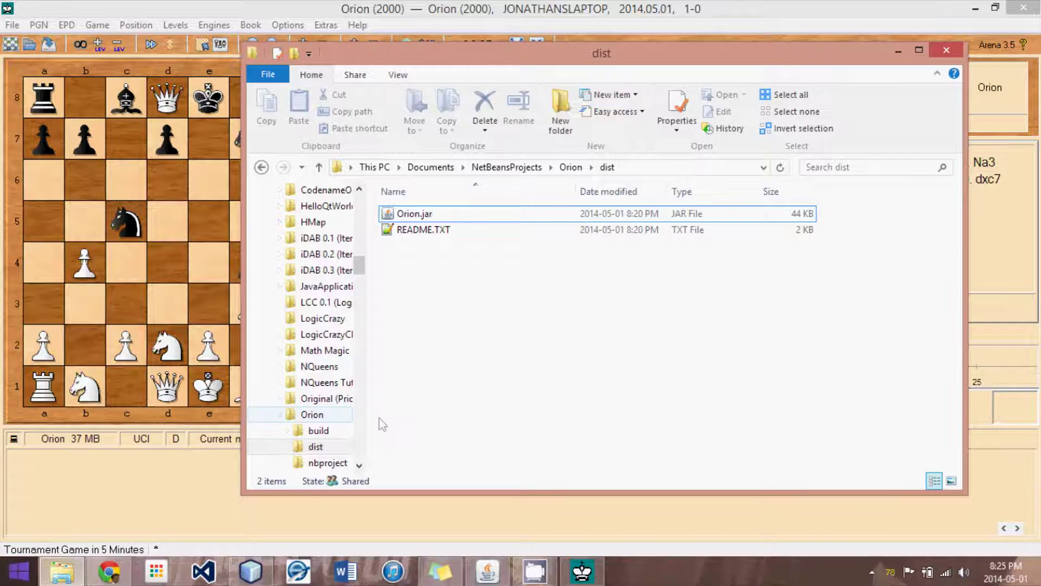
Move the Launch4j Config1.xml window left beside the dist folder and select its output file path
click(487, 571)
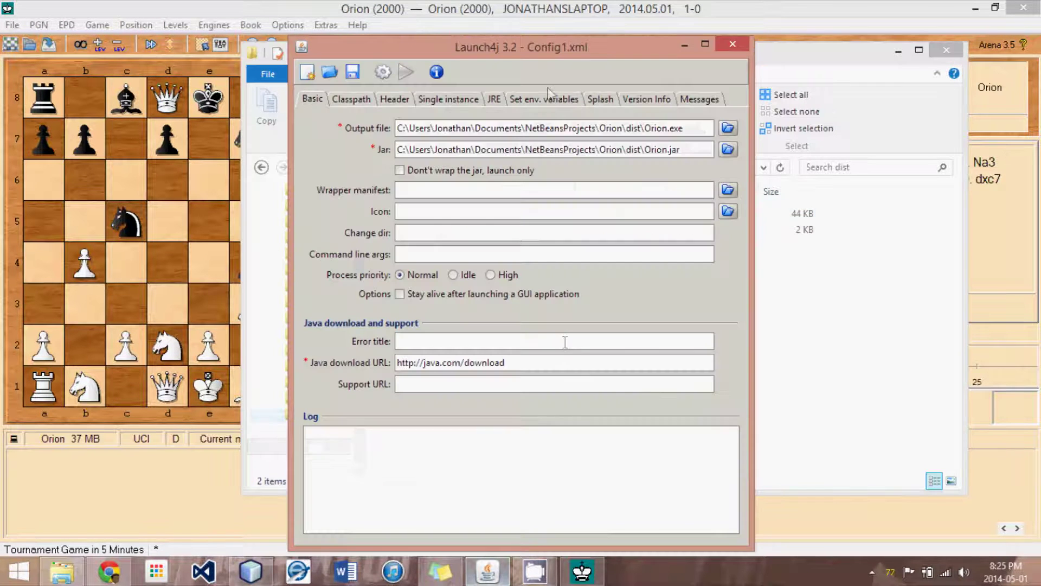
drag(521, 52, 457, 33)
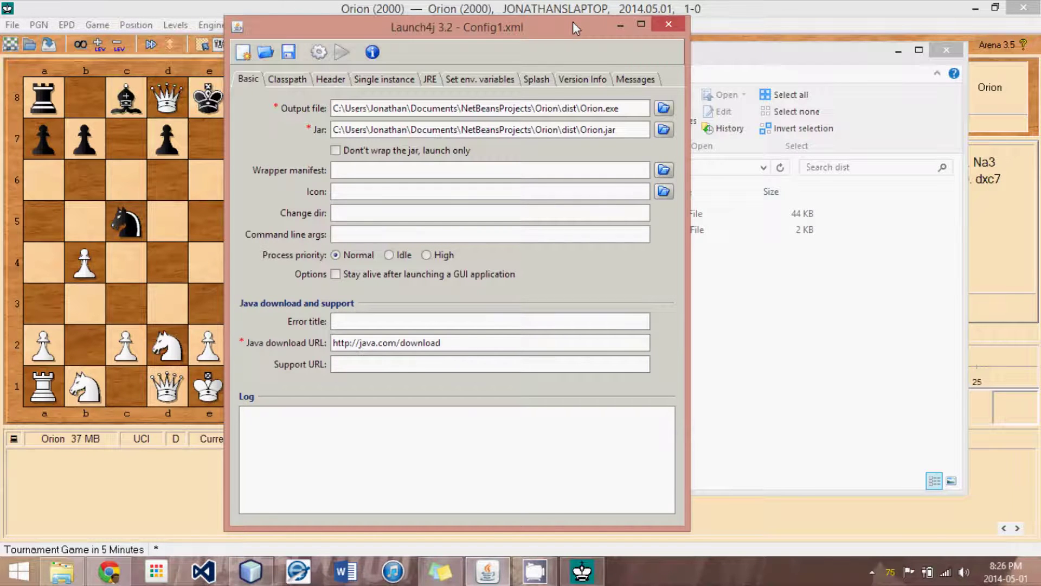
drag(573, 23, 614, 28)
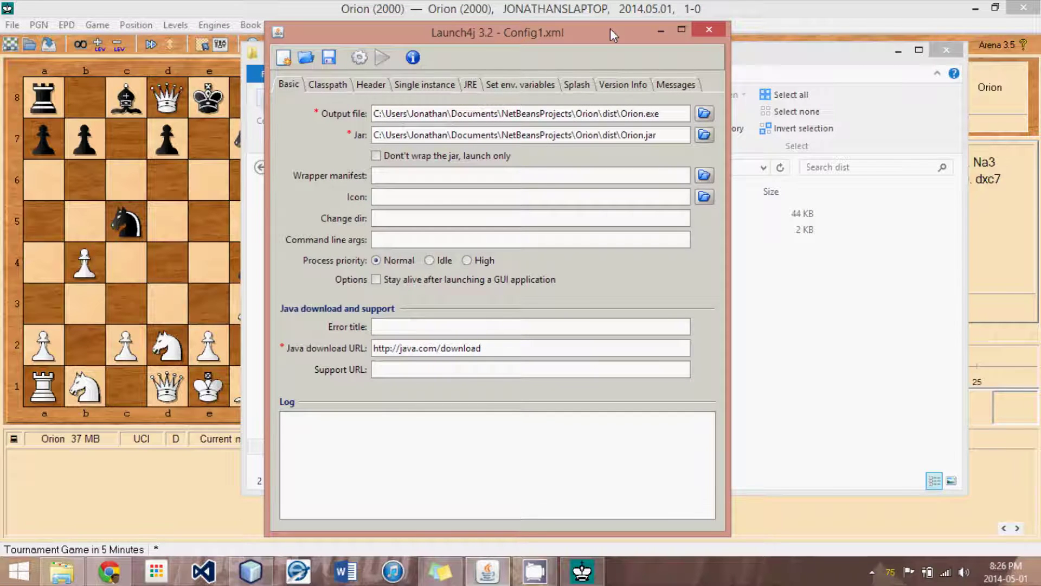
drag(610, 28, 450, 31)
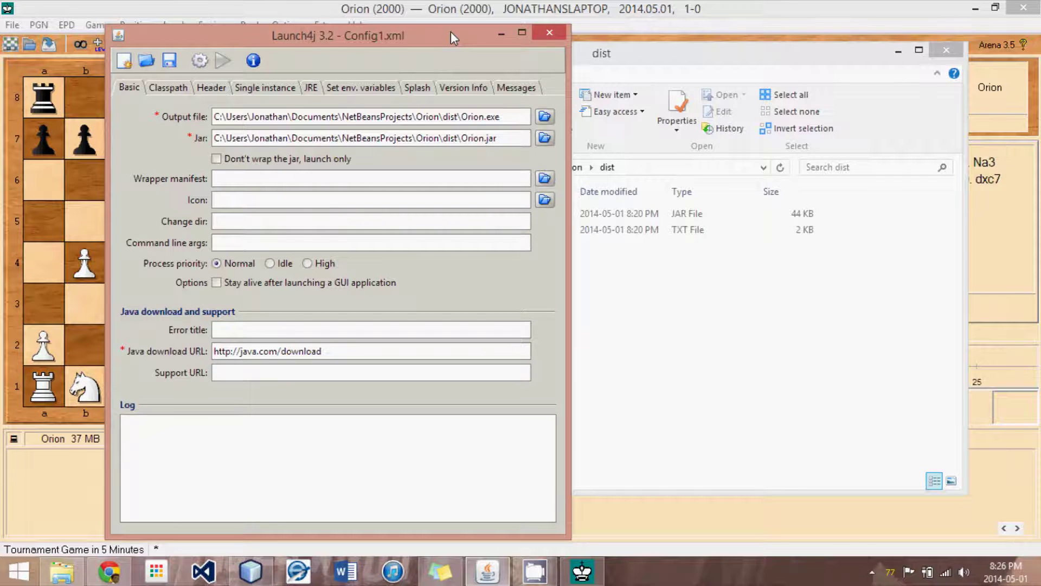
drag(450, 31, 402, 27)
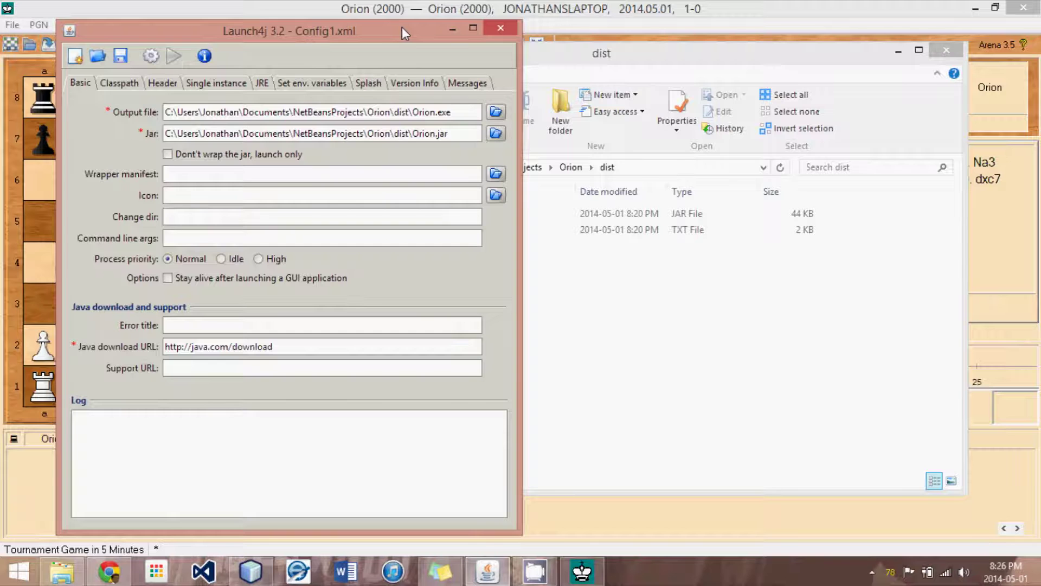
drag(402, 27, 365, 31)
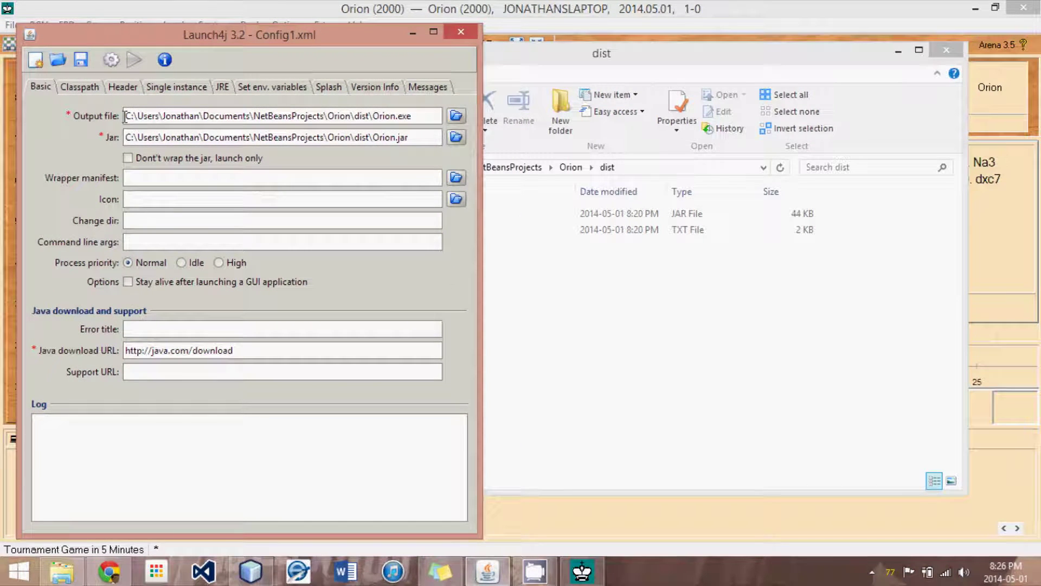
drag(125, 116, 412, 115)
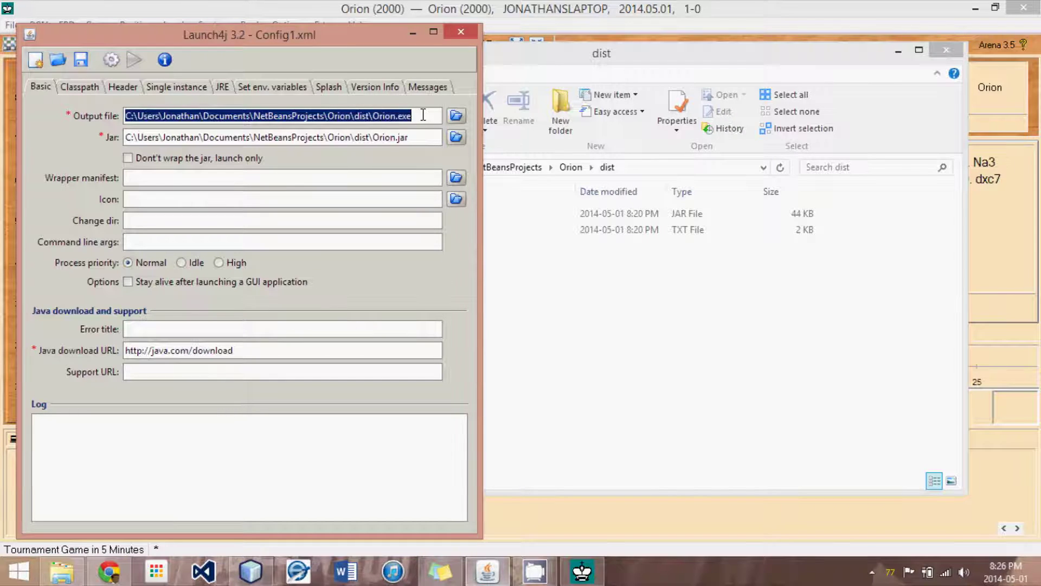
click(423, 116)
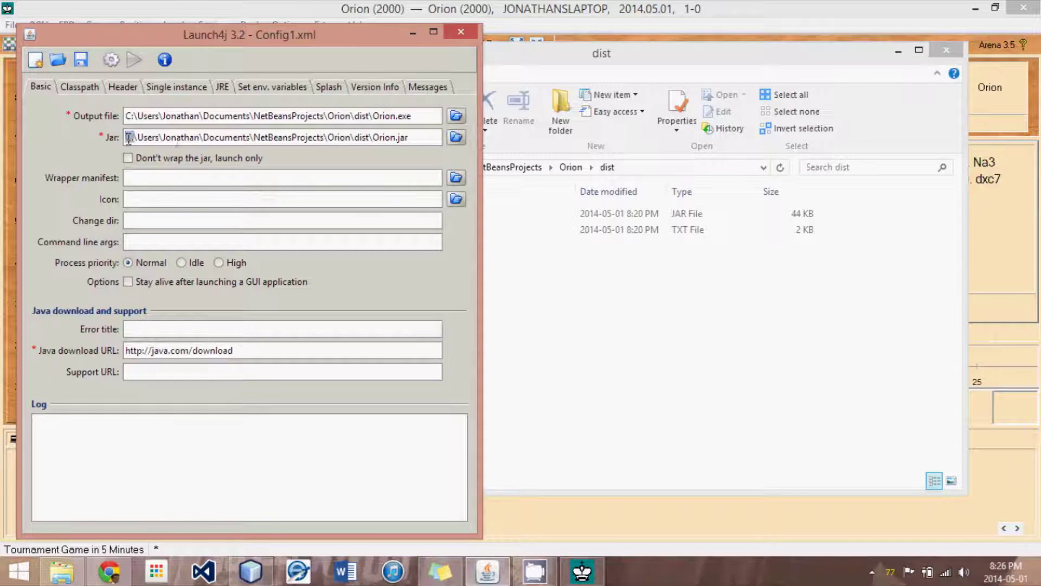
drag(129, 138, 425, 138)
click(428, 139)
click(87, 90)
click(126, 88)
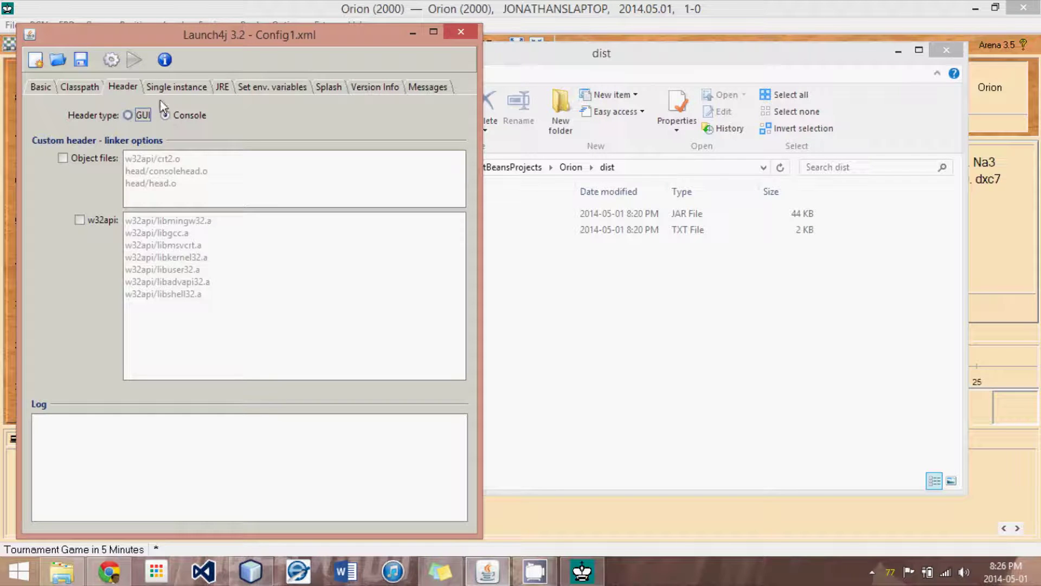
click(189, 86)
click(221, 87)
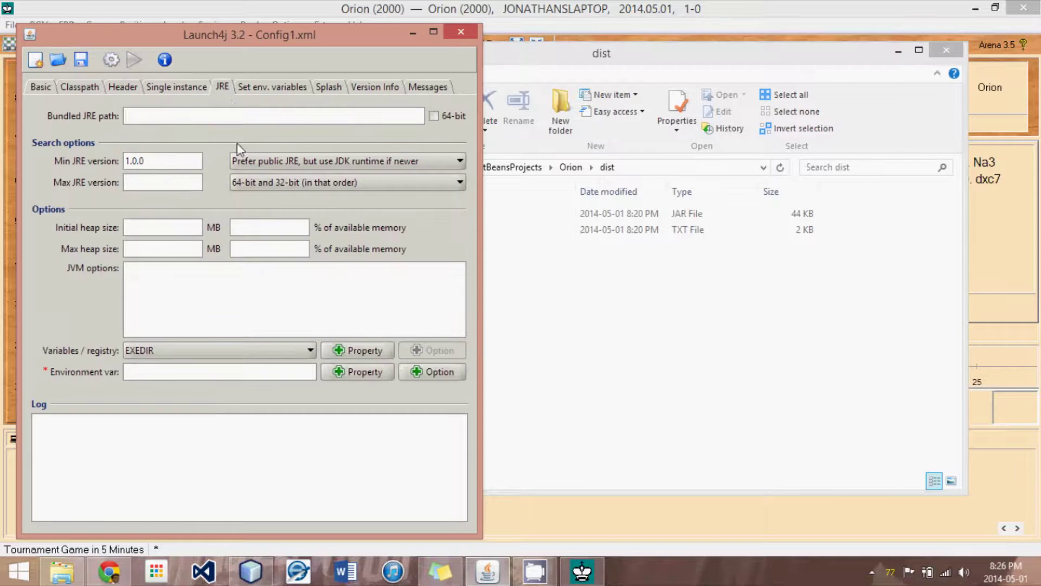
double_click(130, 153)
text(1.0.0)
click(257, 89)
click(330, 83)
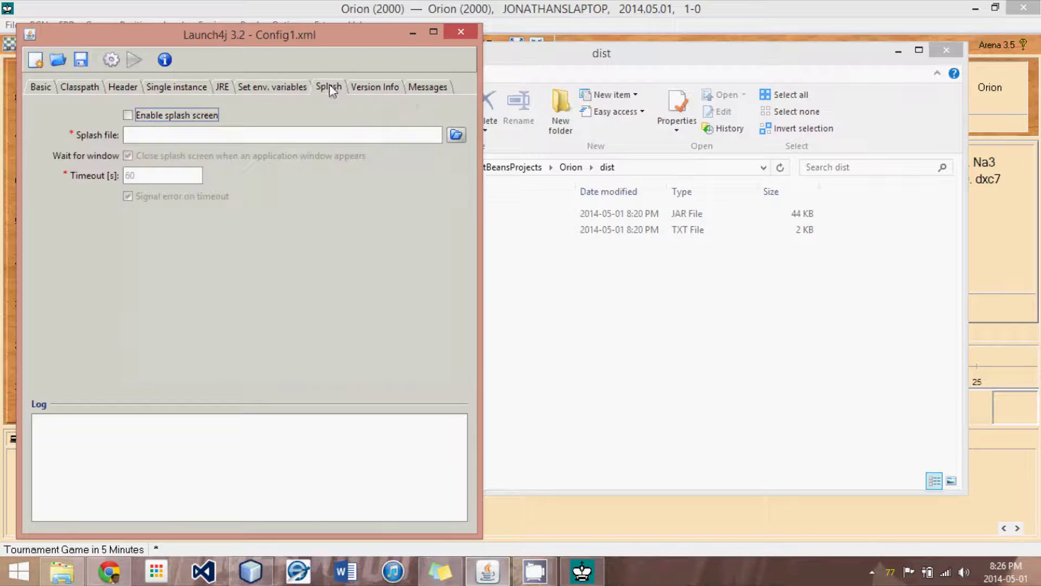
click(375, 88)
click(428, 88)
click(33, 88)
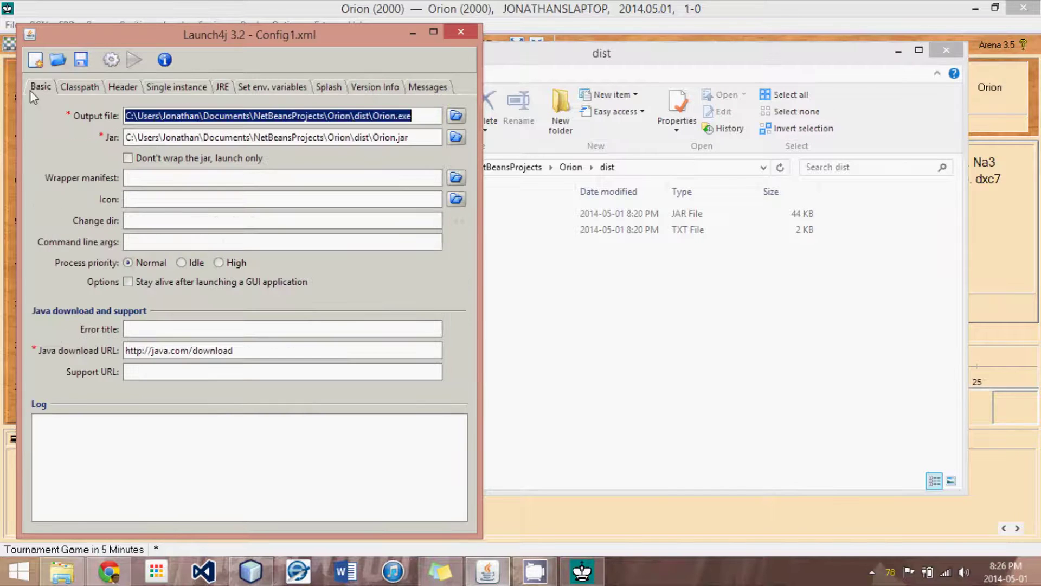
Build the Orion.exe wrapper, saving the configuration as Config1.xml, and check the build log
click(112, 60)
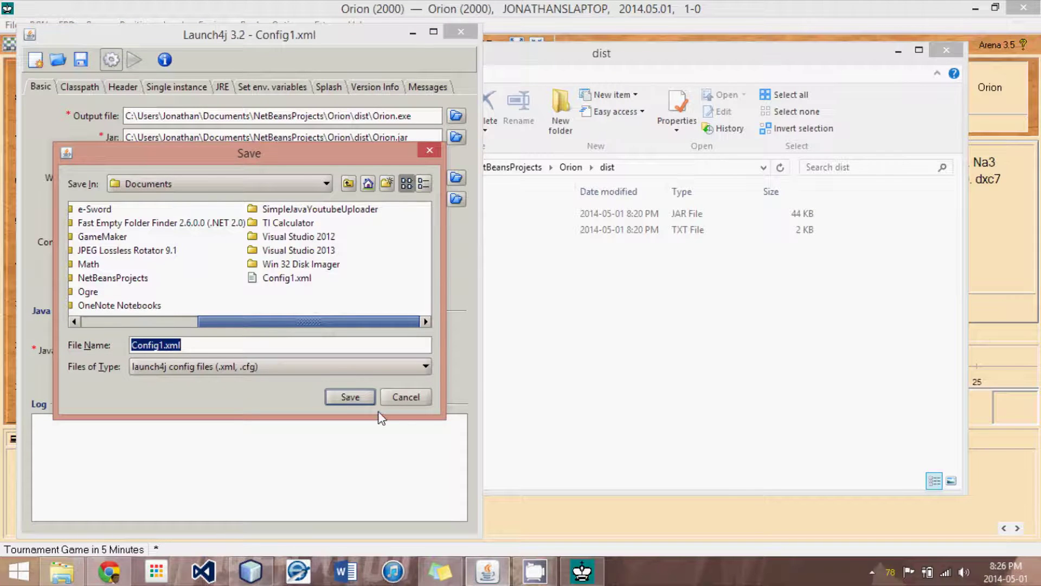
click(350, 397)
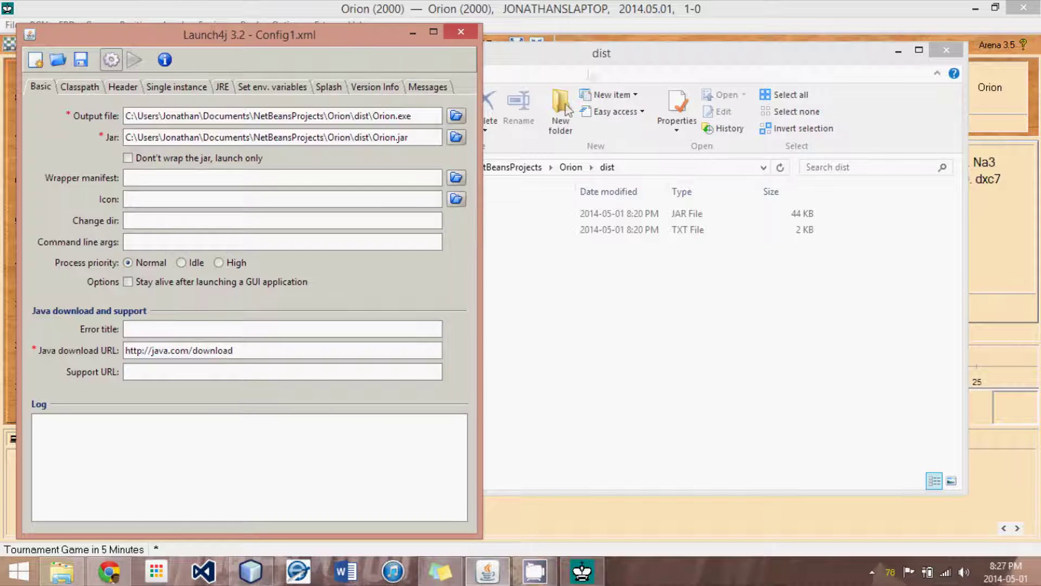
click(592, 8)
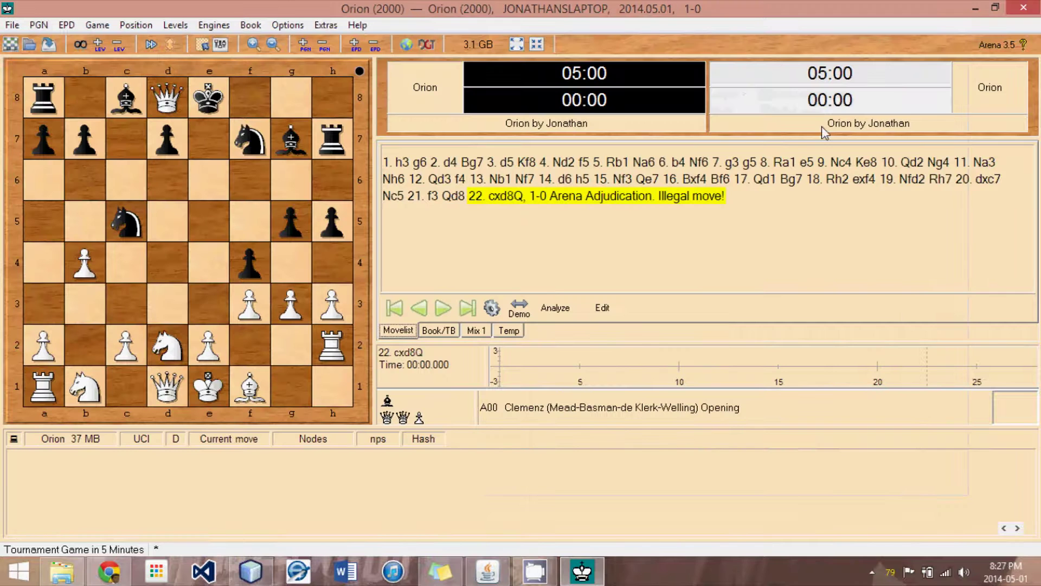
click(487, 571)
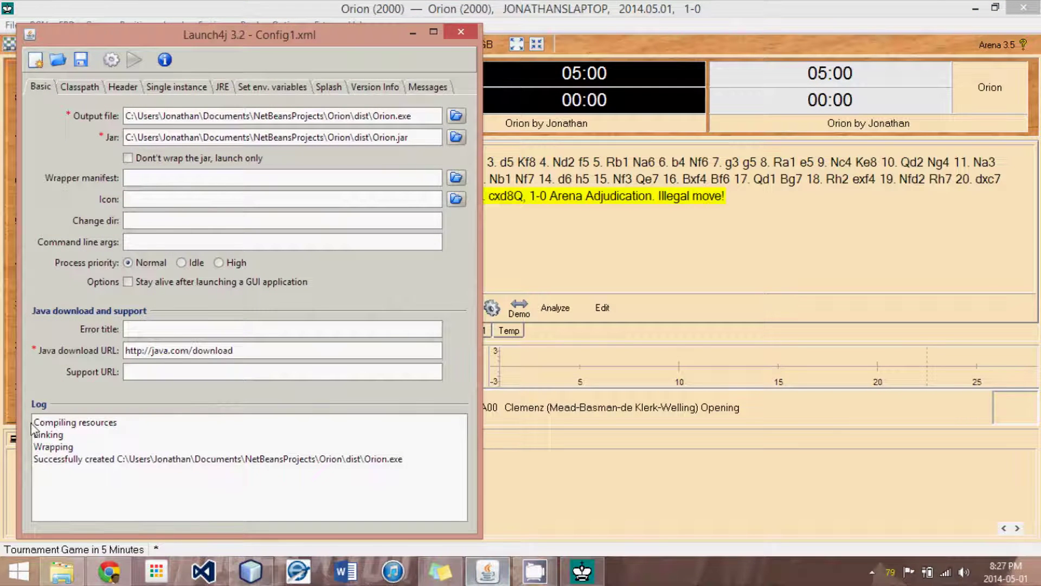
click(78, 572)
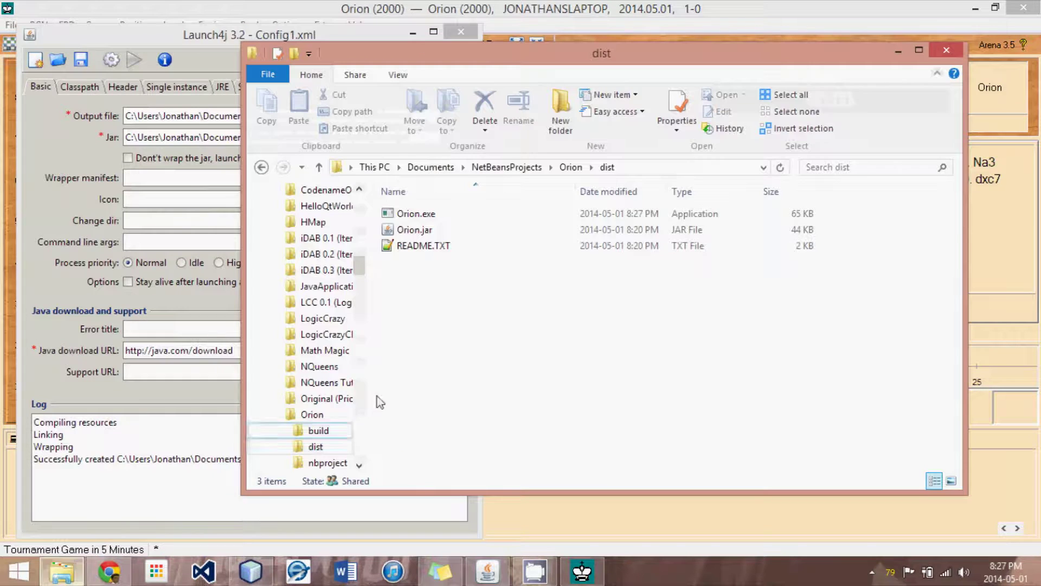
click(464, 230)
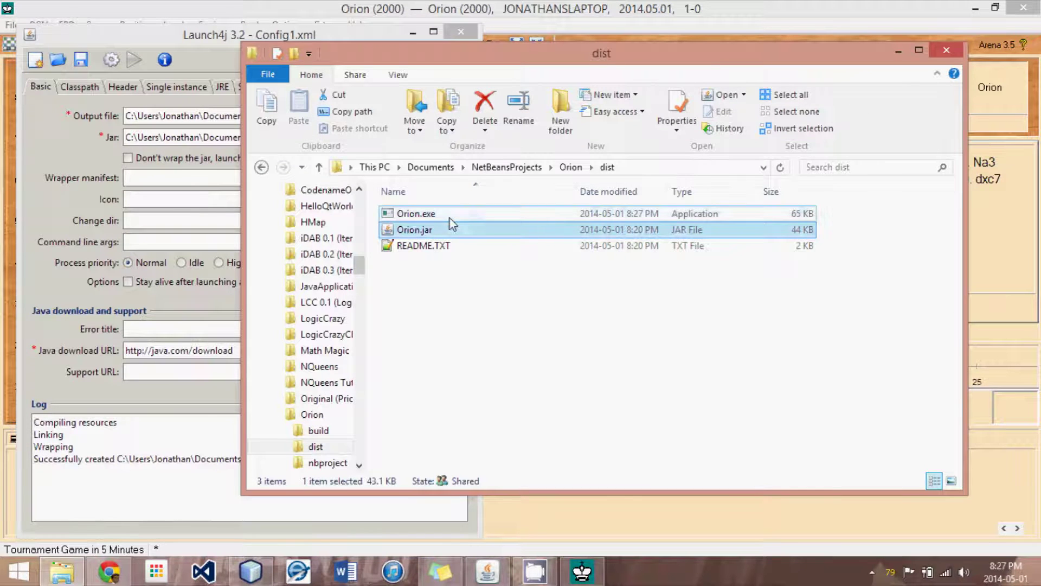
double_click(449, 216)
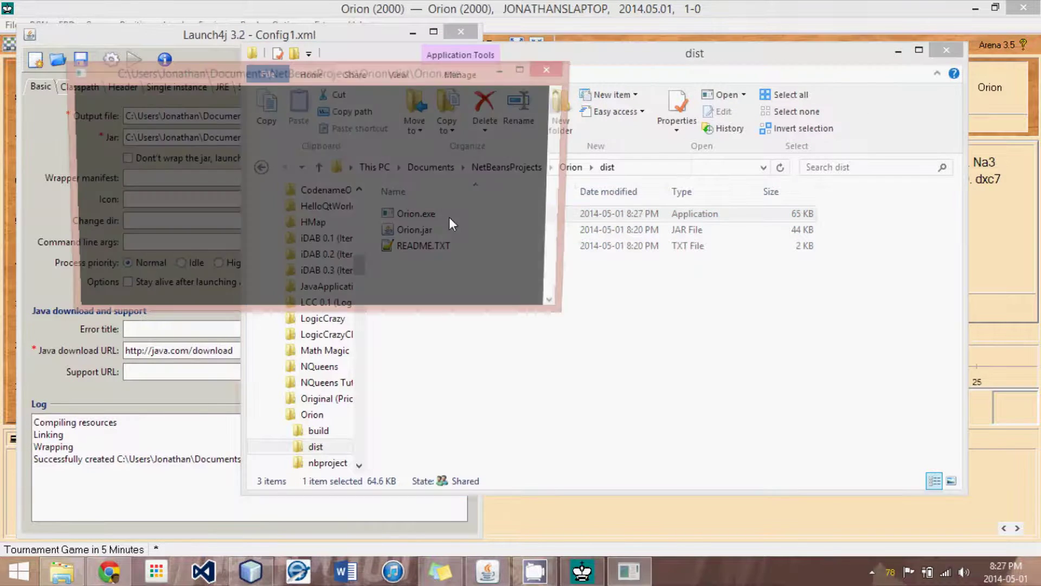
drag(277, 72, 651, 70)
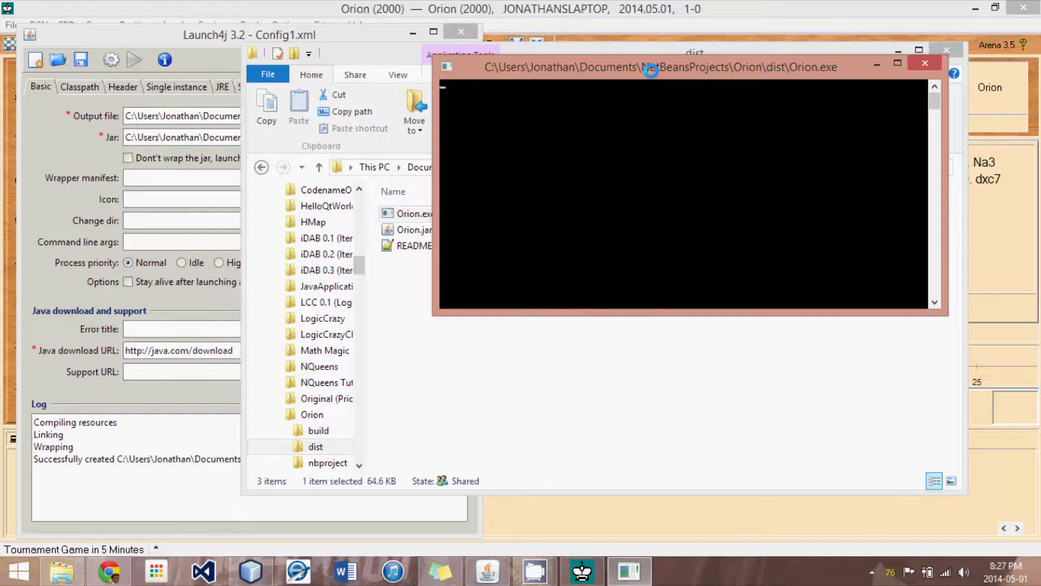
text(print)
key(Return)
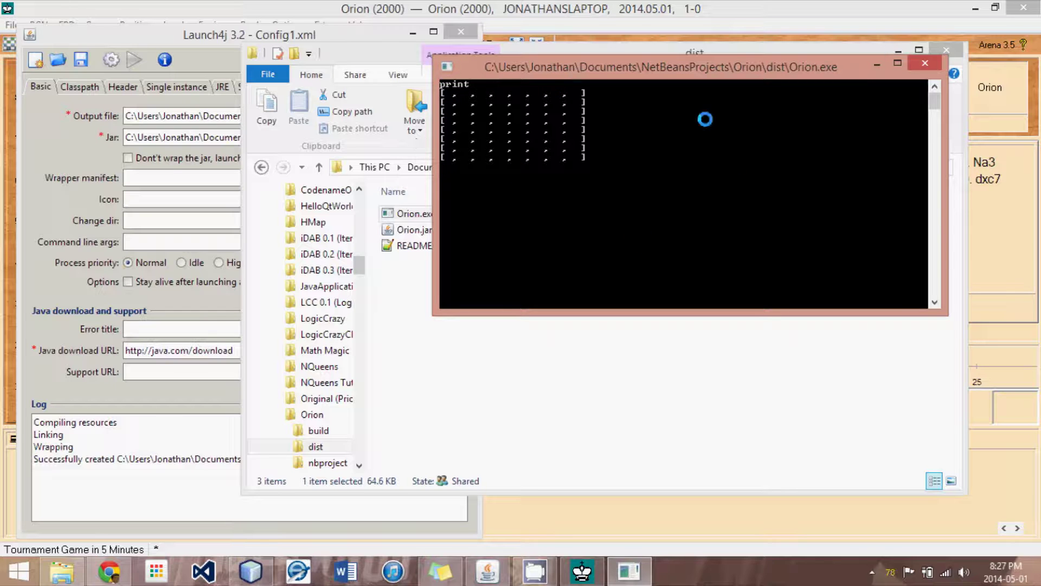
click(930, 61)
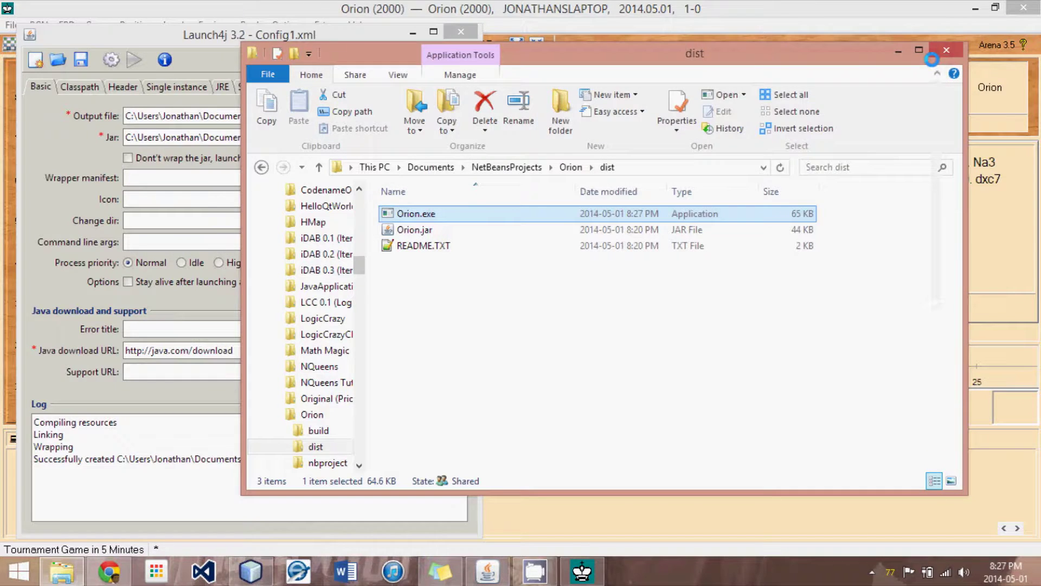
click(402, 230)
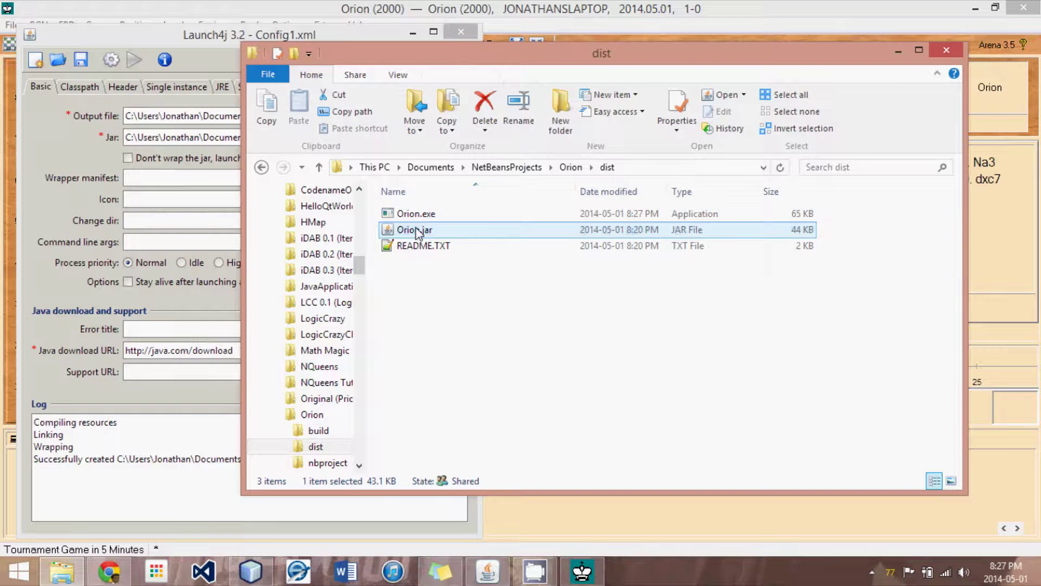
click(428, 292)
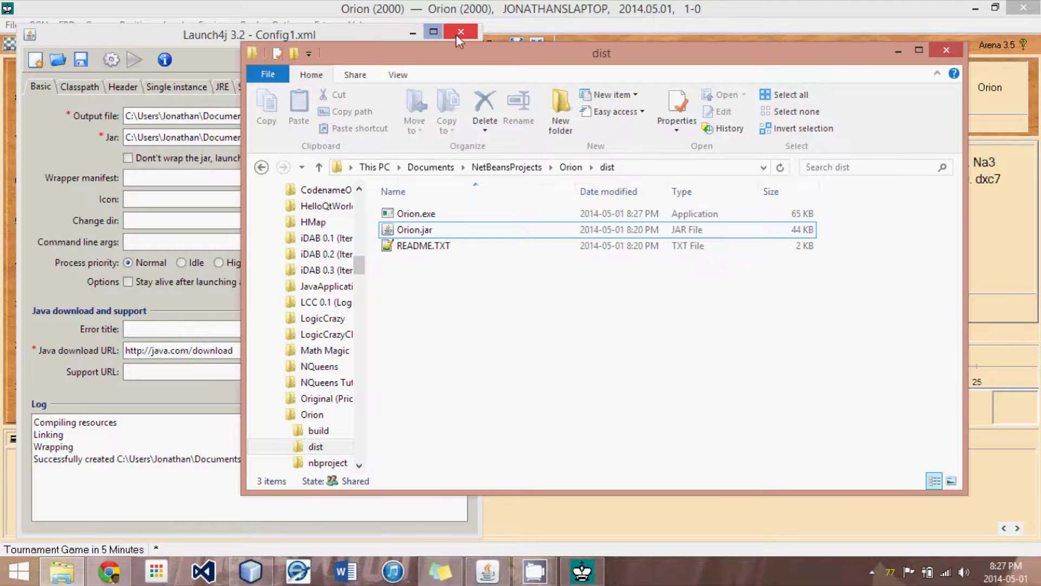
click(377, 8)
Add a new engine from Orion.exe, accepting the name Orion [001] and the UCI protocol
click(214, 25)
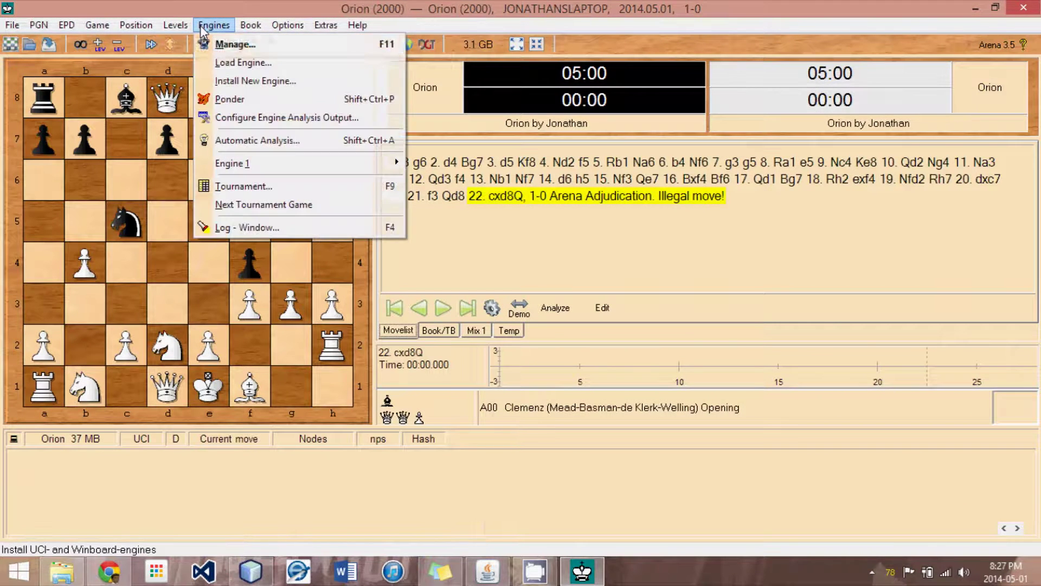
click(225, 43)
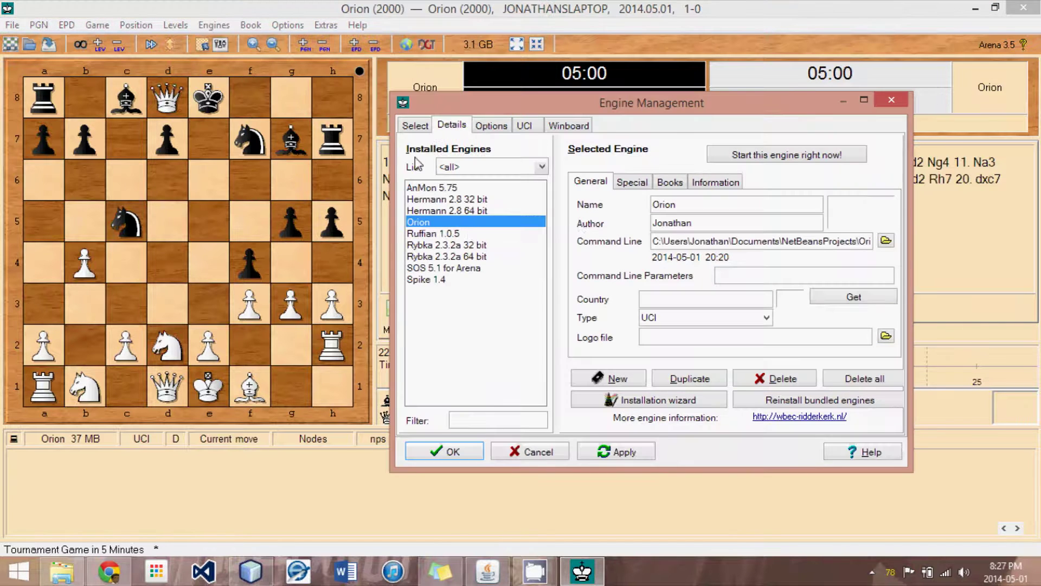
click(616, 378)
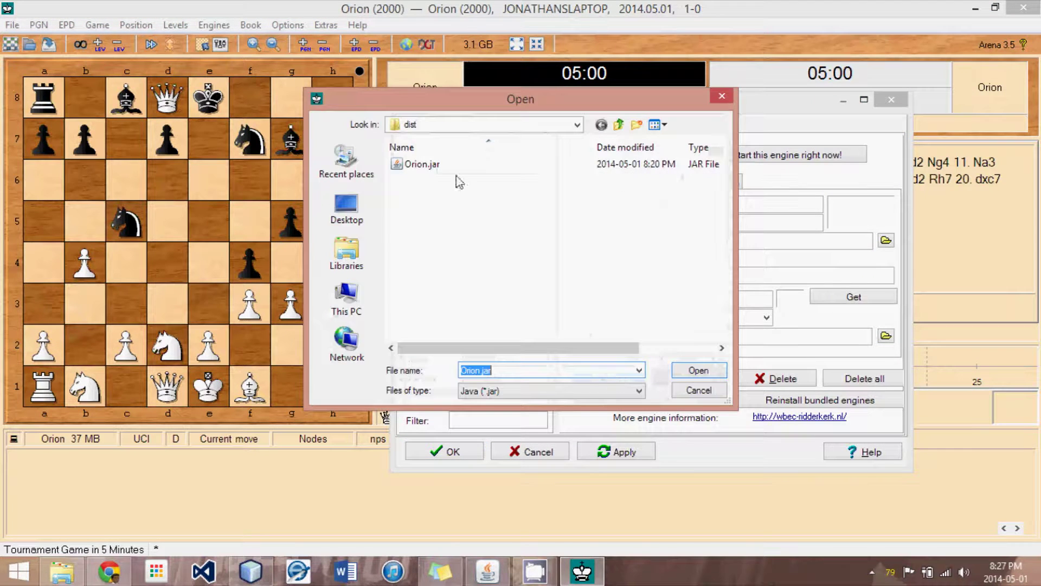
click(503, 390)
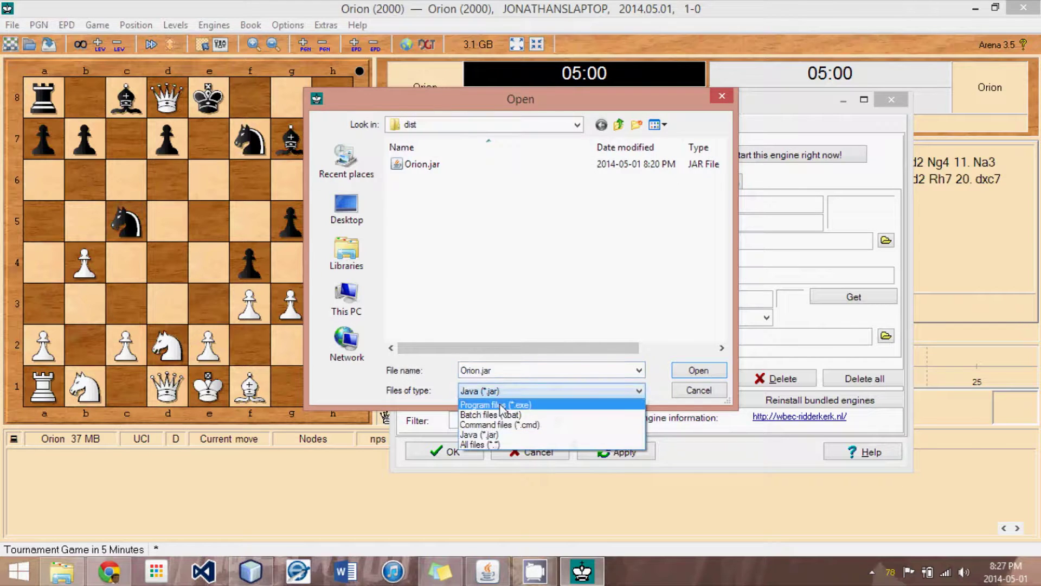
click(502, 406)
click(459, 168)
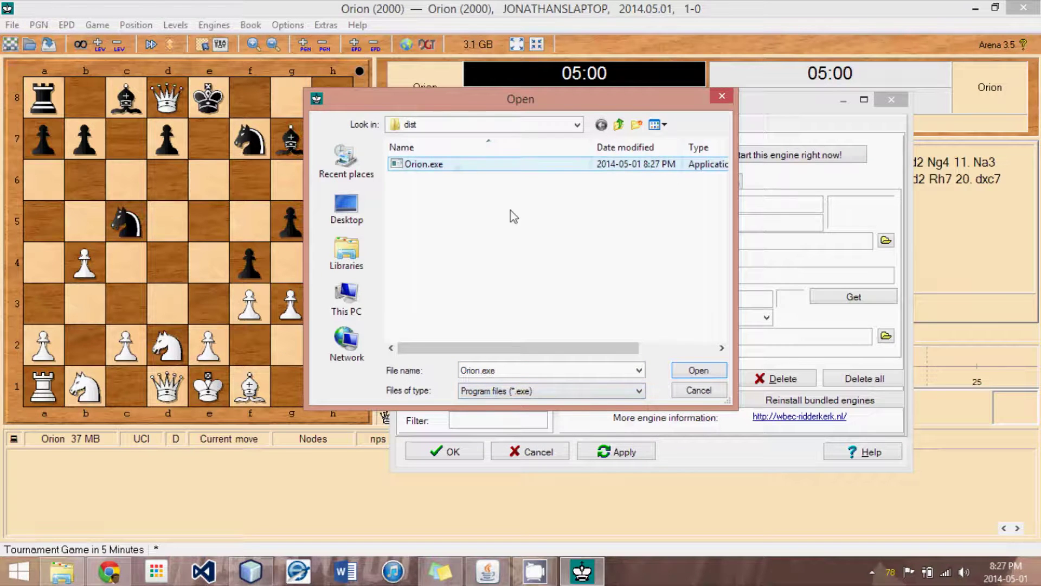
click(699, 371)
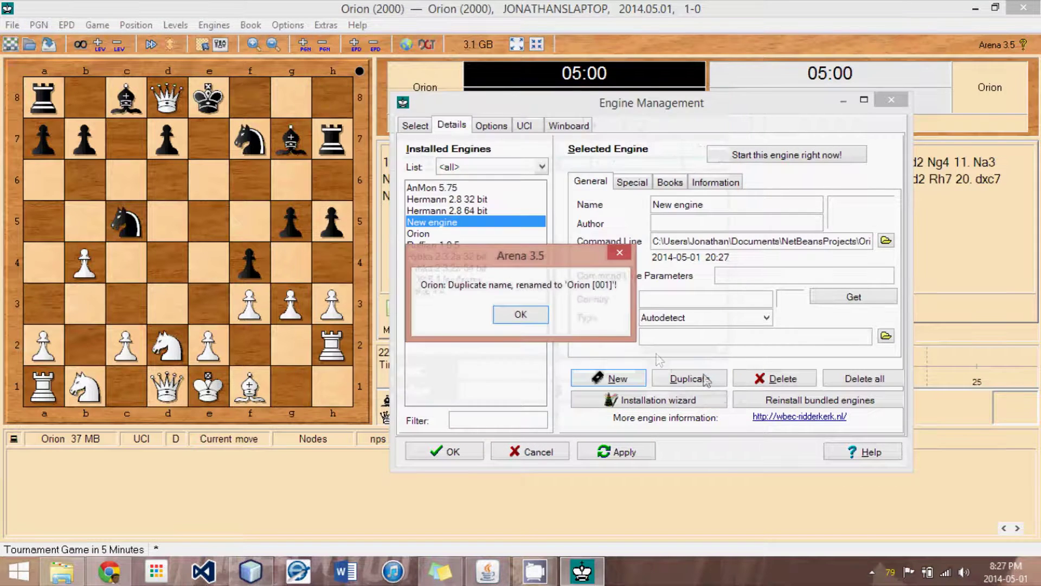
click(522, 316)
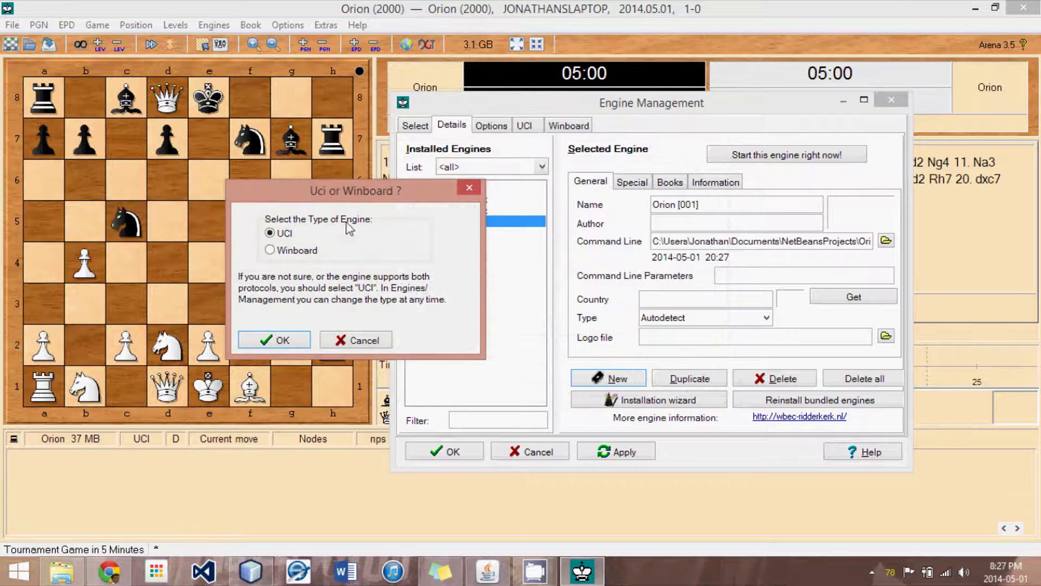
click(274, 340)
click(445, 451)
Set Orion [001]'s engine type to UCI in engine management and save
click(214, 25)
click(230, 40)
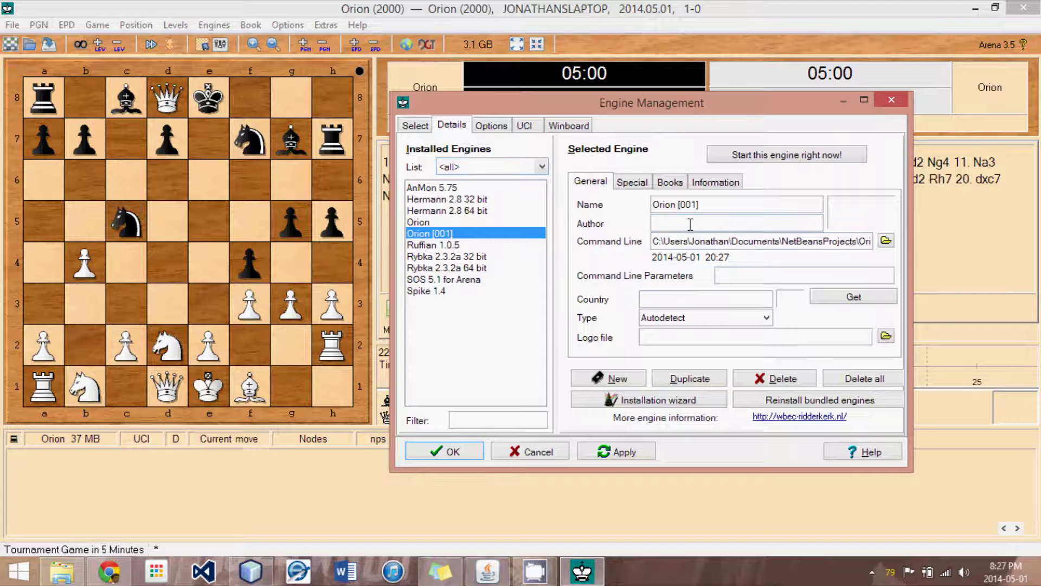
click(766, 318)
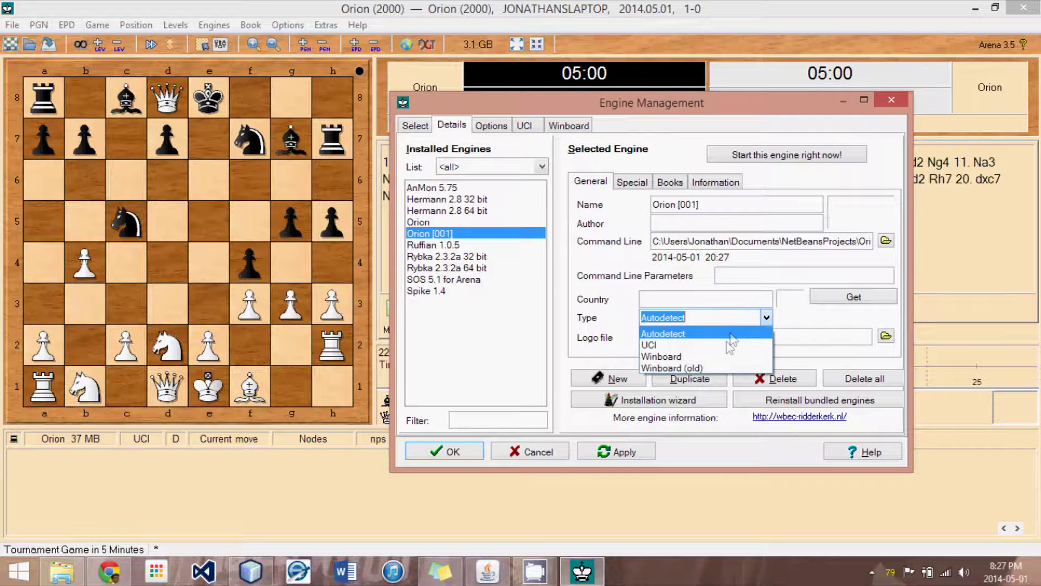
click(731, 345)
click(440, 455)
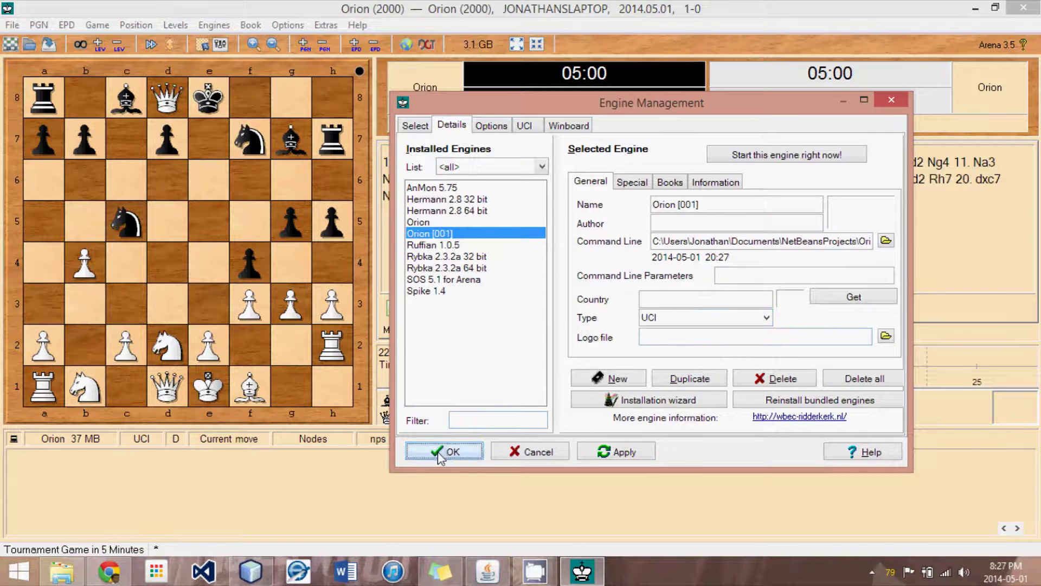
Load Orion [001] and play a self-play demo game, ending 16...Nf2 adjudicated 0-1
click(214, 25)
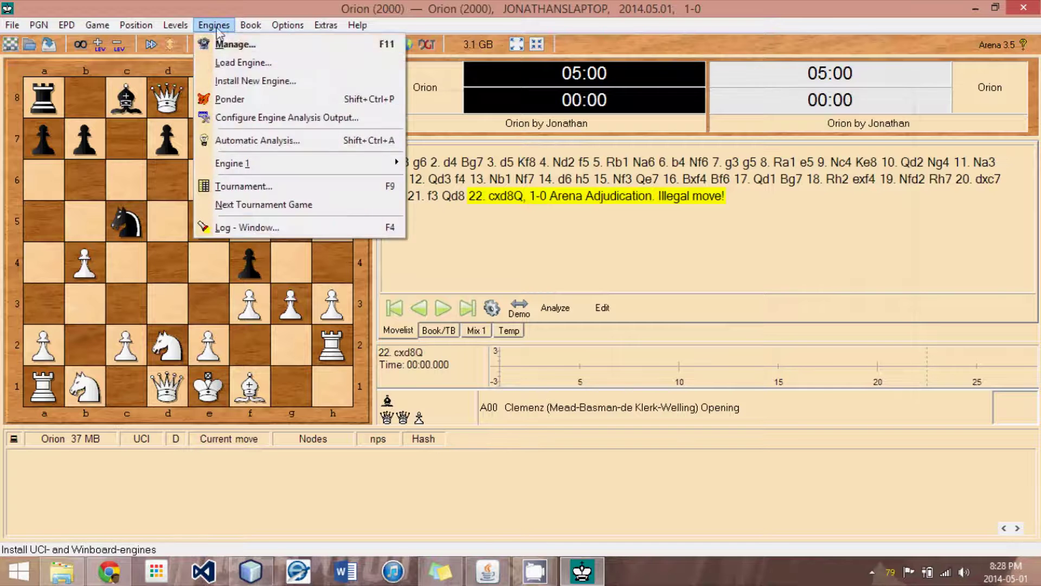
click(241, 60)
double_click(318, 234)
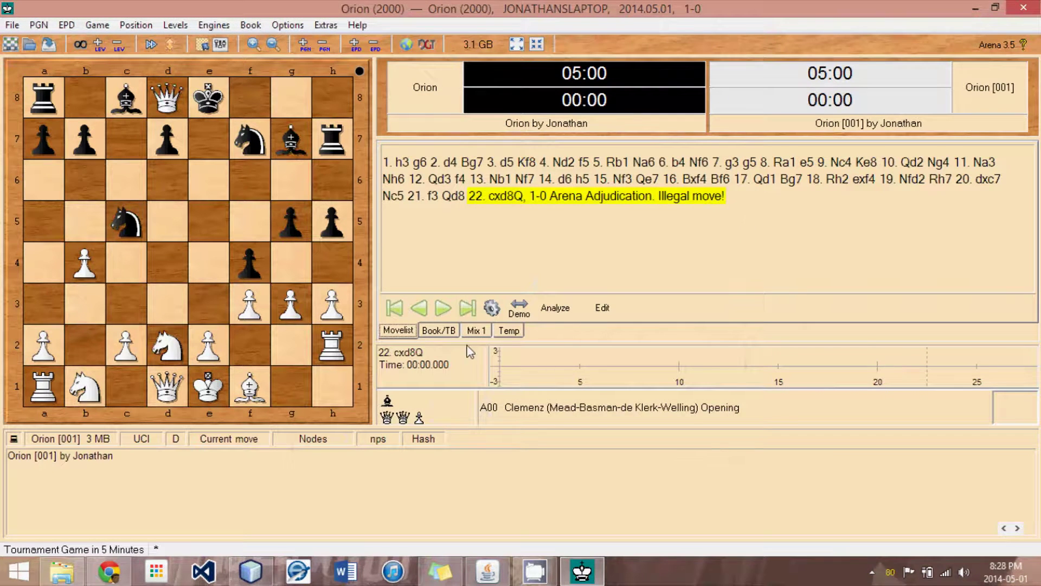
click(512, 312)
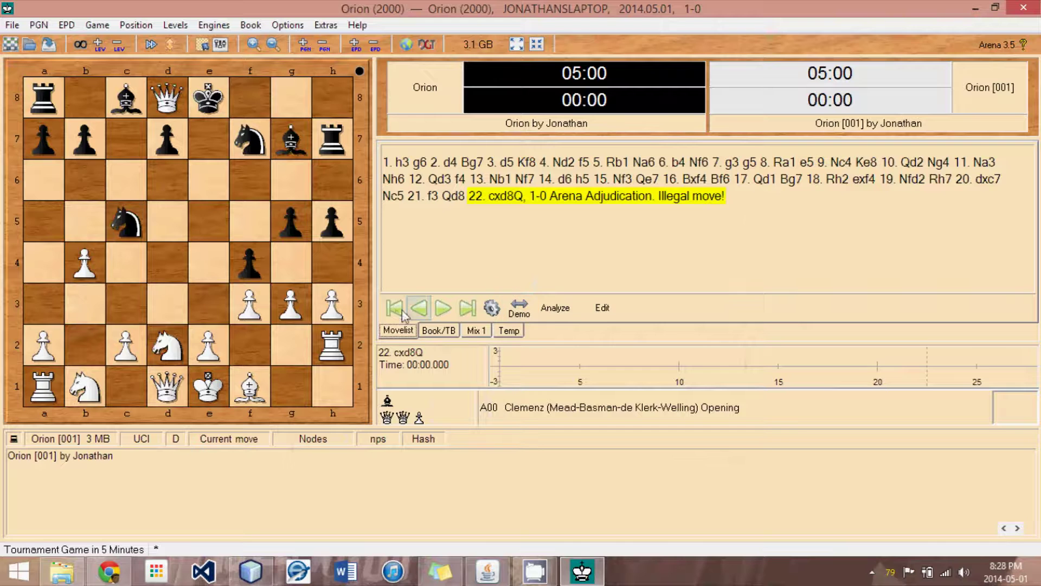
click(515, 309)
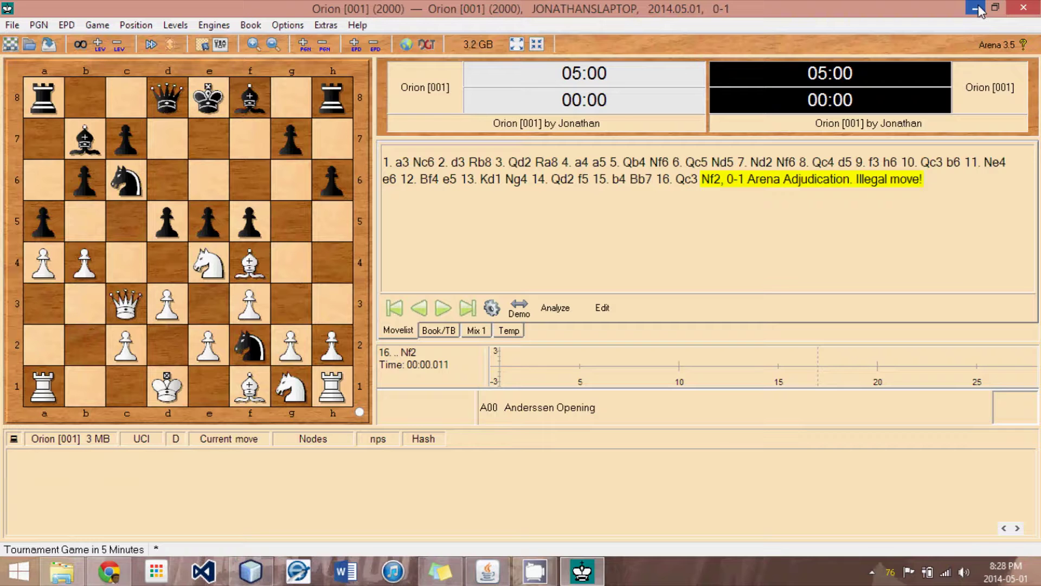
Close Arena without saving the game and bring NetBeans with UCI.java to the front
click(1026, 8)
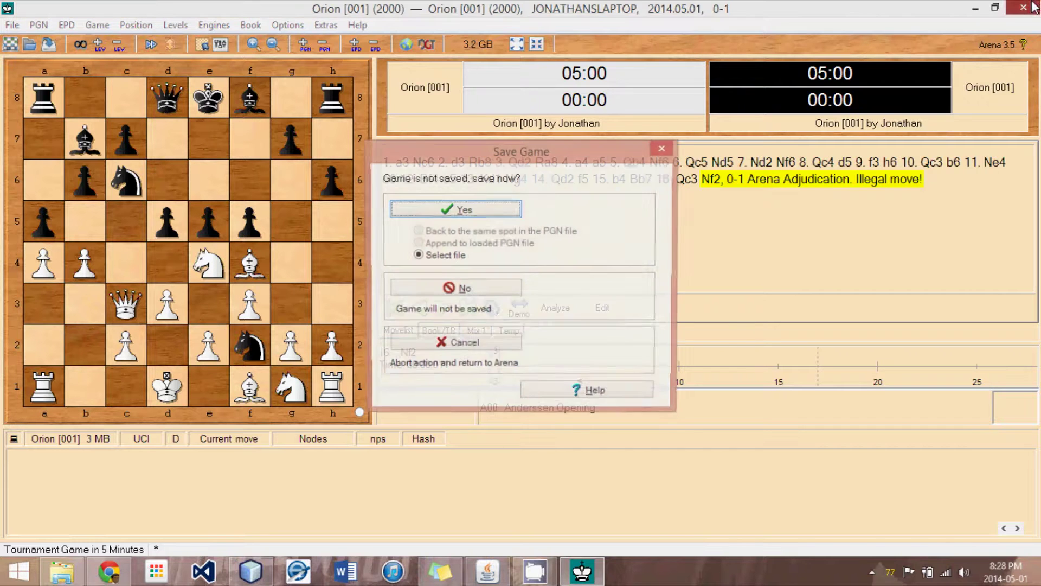
click(494, 280)
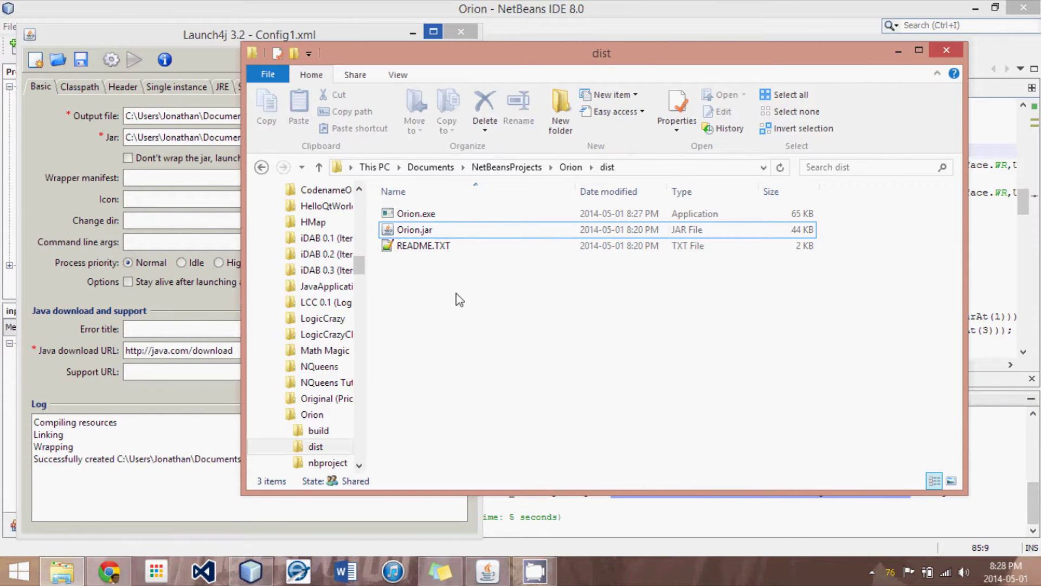
click(521, 10)
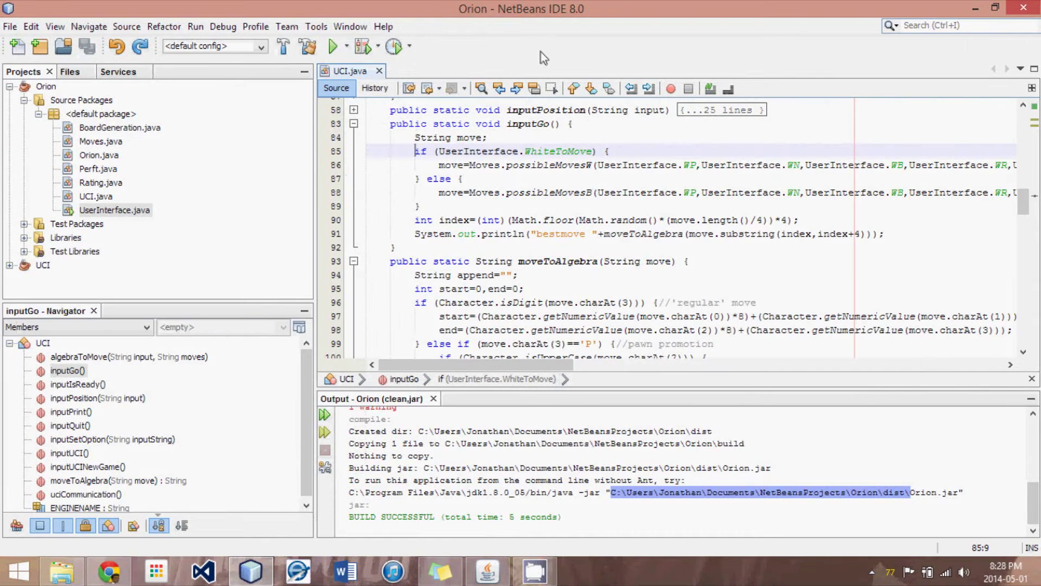